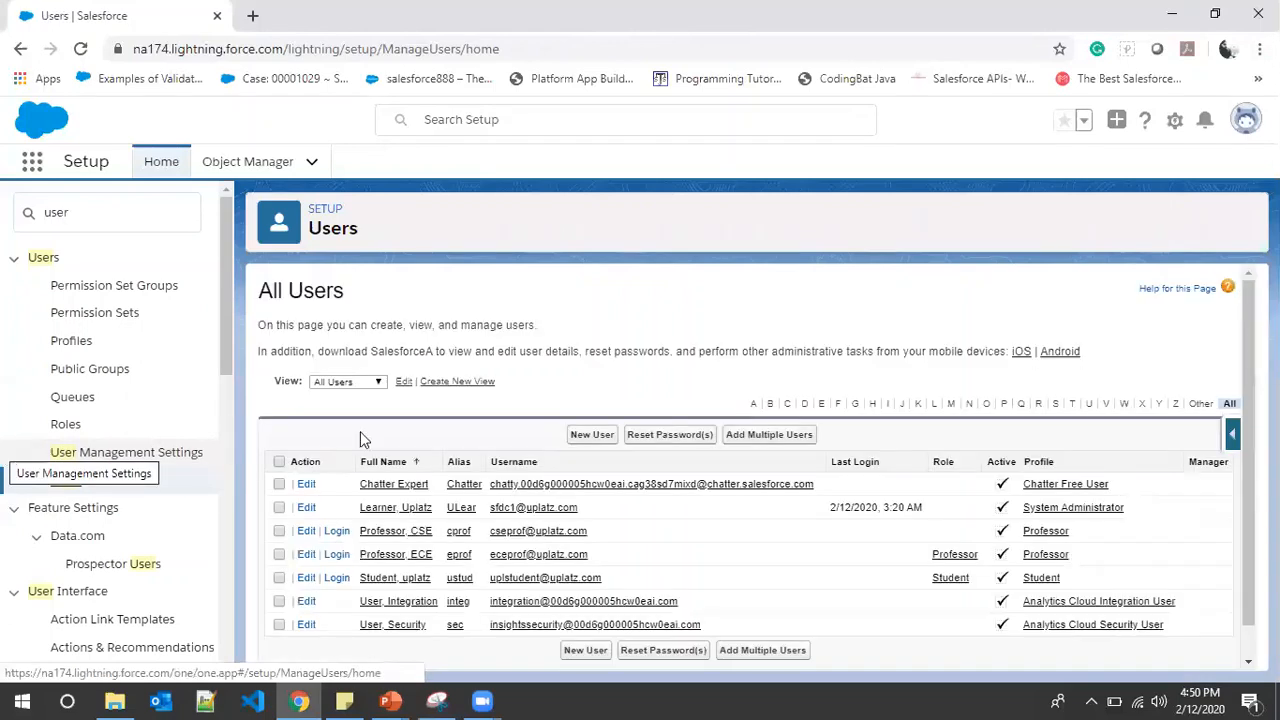
Scroll down the All Users list to review the Professor and Student users
scroll(478, 422, "down", 1)
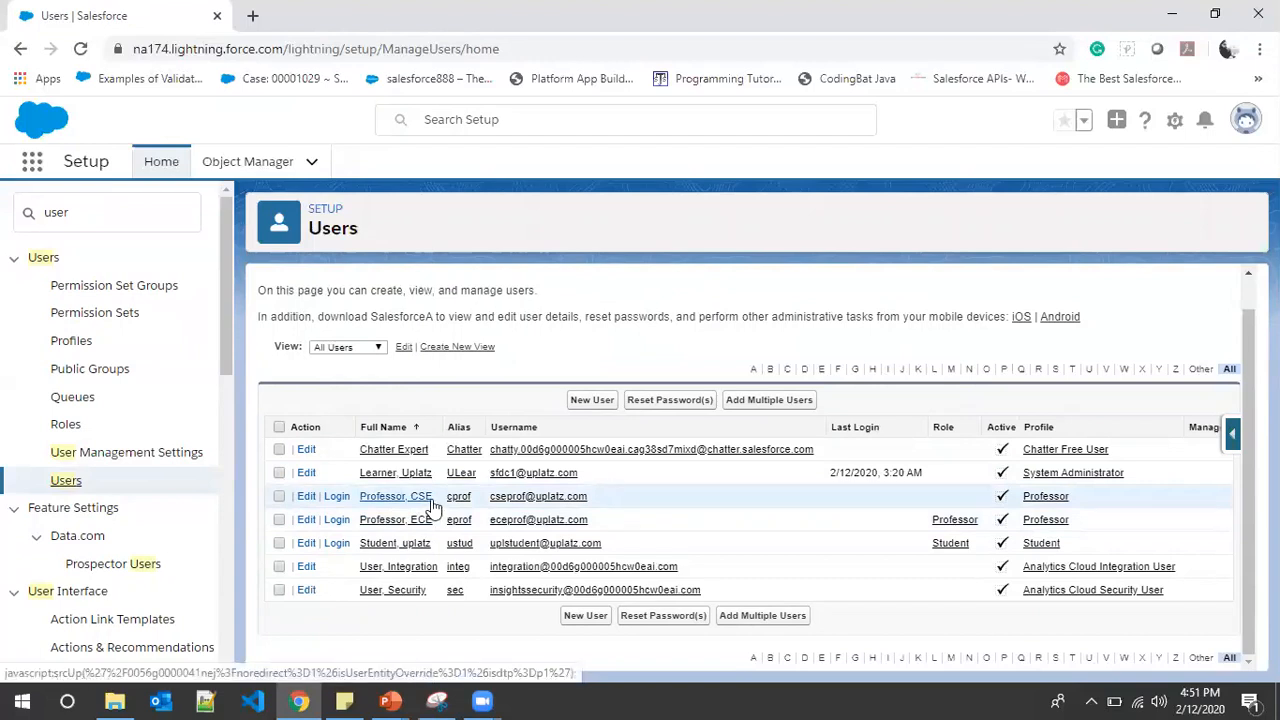
left_click(95, 213)
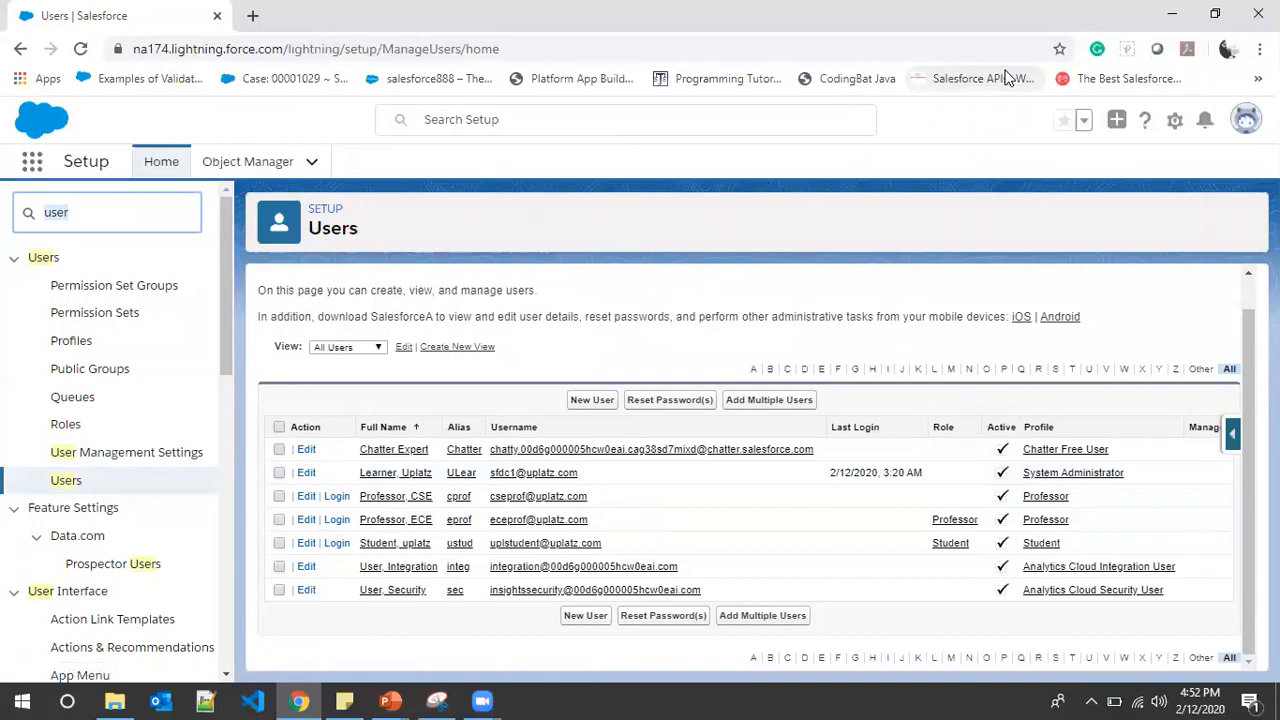
type("permi")
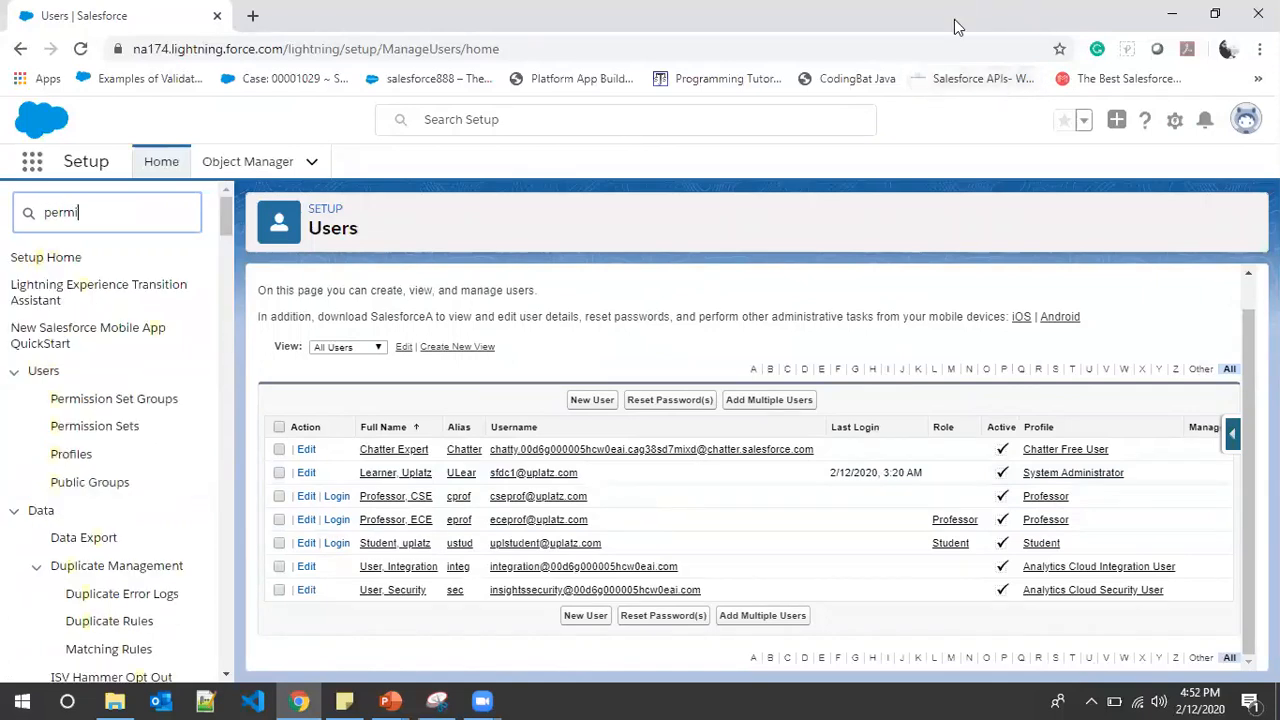
Create and save the permission set 'Provide Delete Access' with API name Provide_Delete_Access
left_click(135, 320)
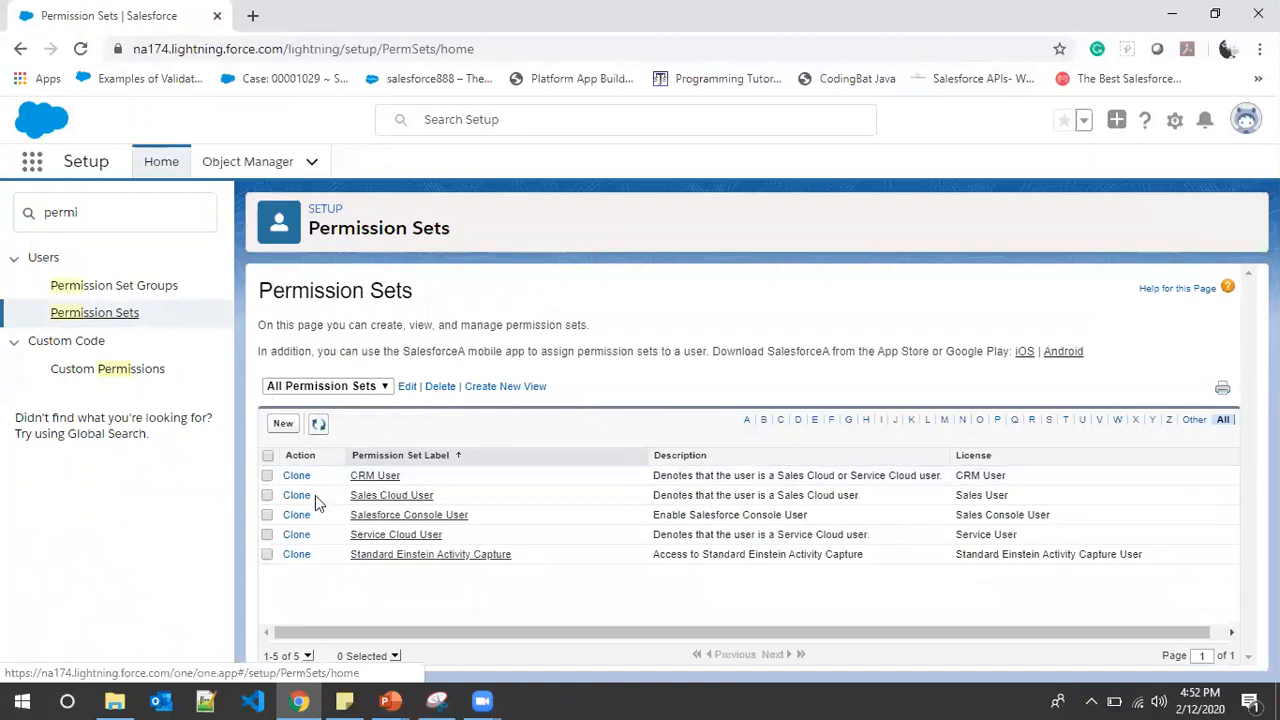
left_click(283, 423)
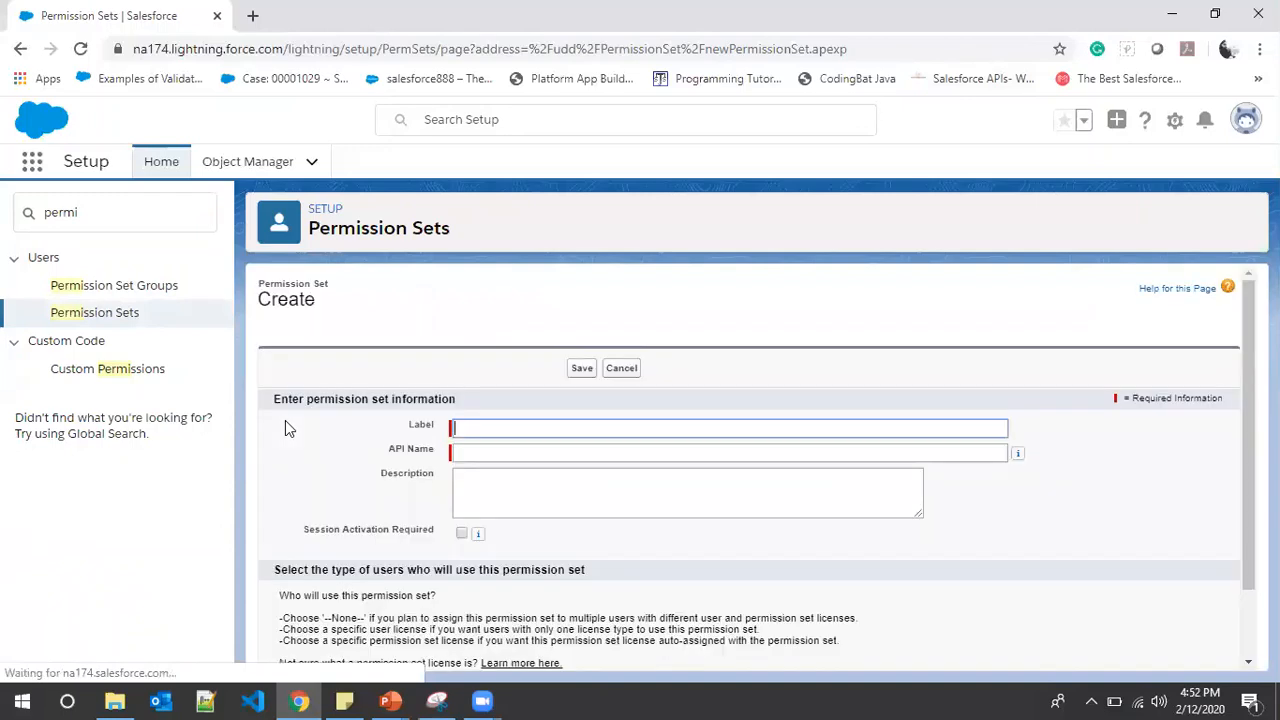
left_click(486, 423)
type("ProvideDe")
key("BackSpace")
key("BackSpace")
type("Delete Access")
key("Tab")
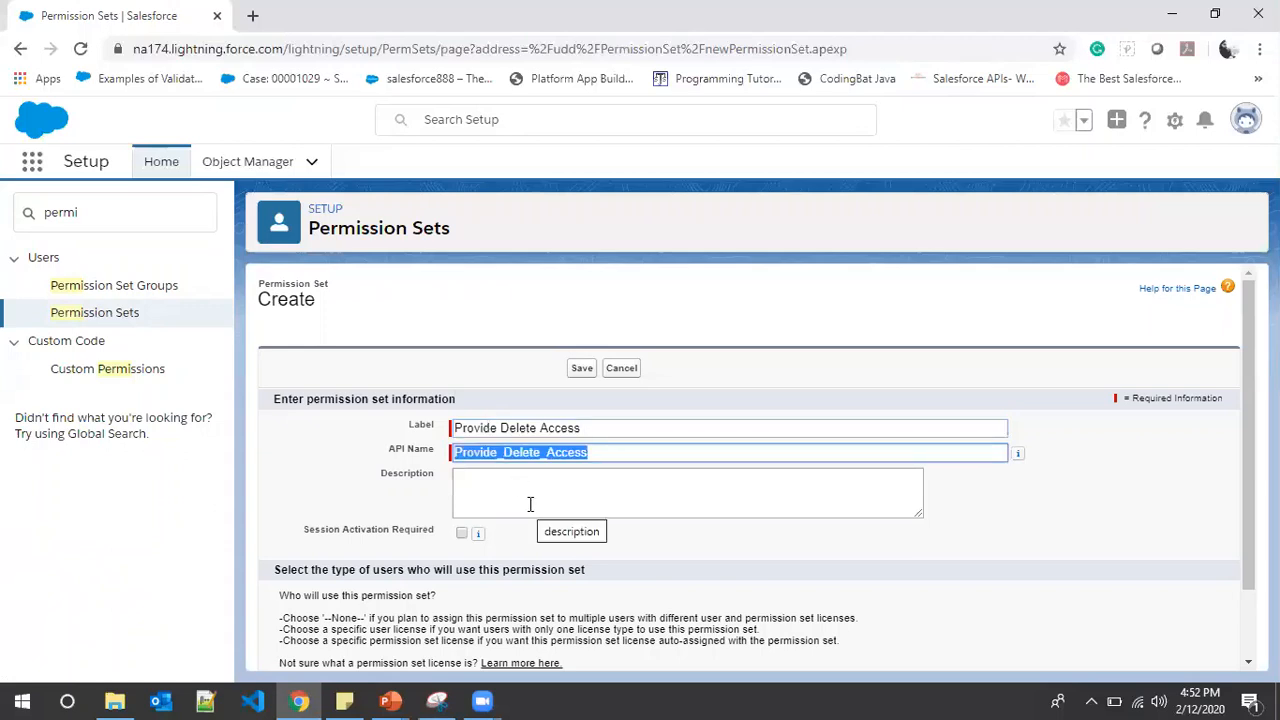
scroll(531, 517, "down", 2)
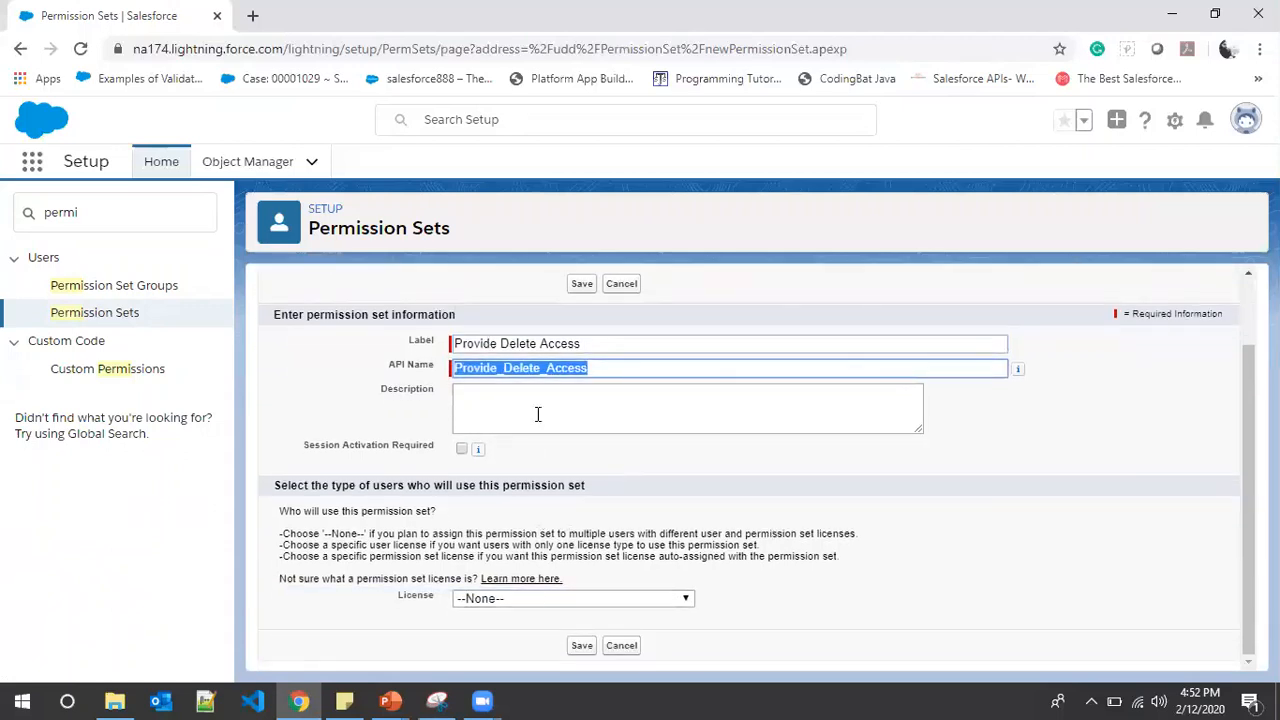
left_click(582, 284)
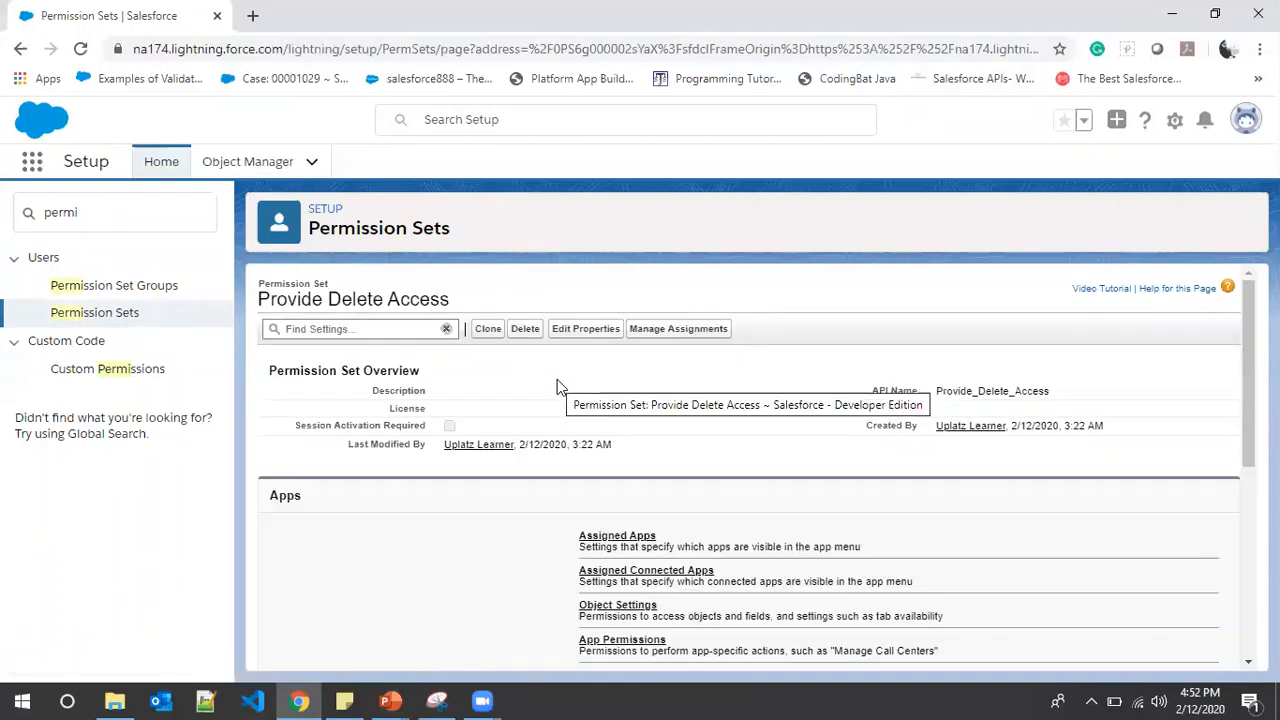
scroll(557, 381, "down", 1)
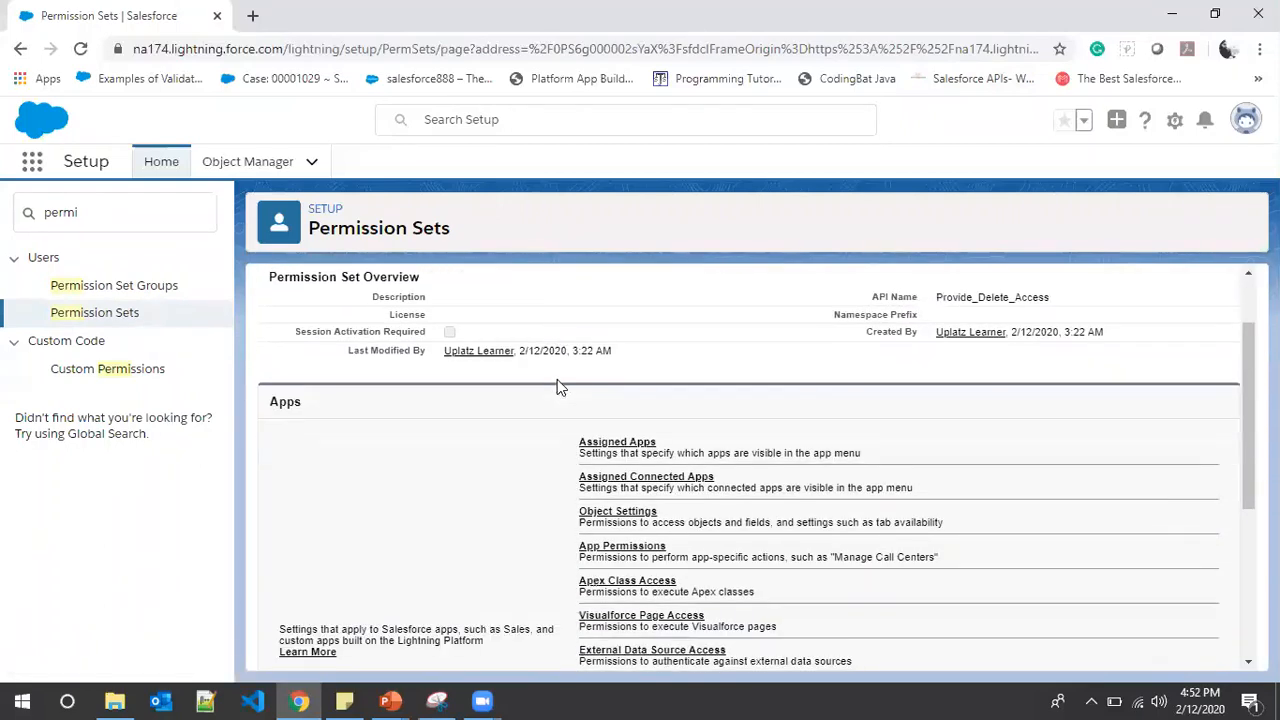
Go to Object Settings of Provide Delete Access and select the Students object
left_click(619, 516)
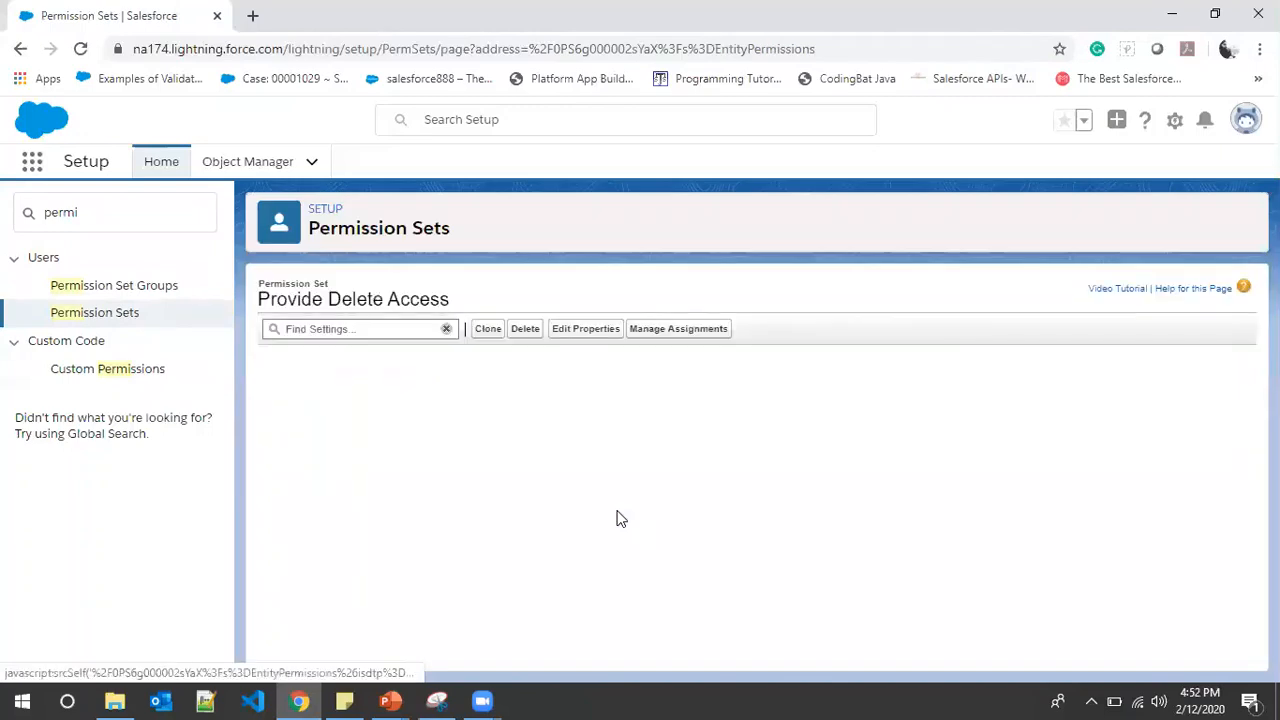
scroll(619, 516, "down", 3)
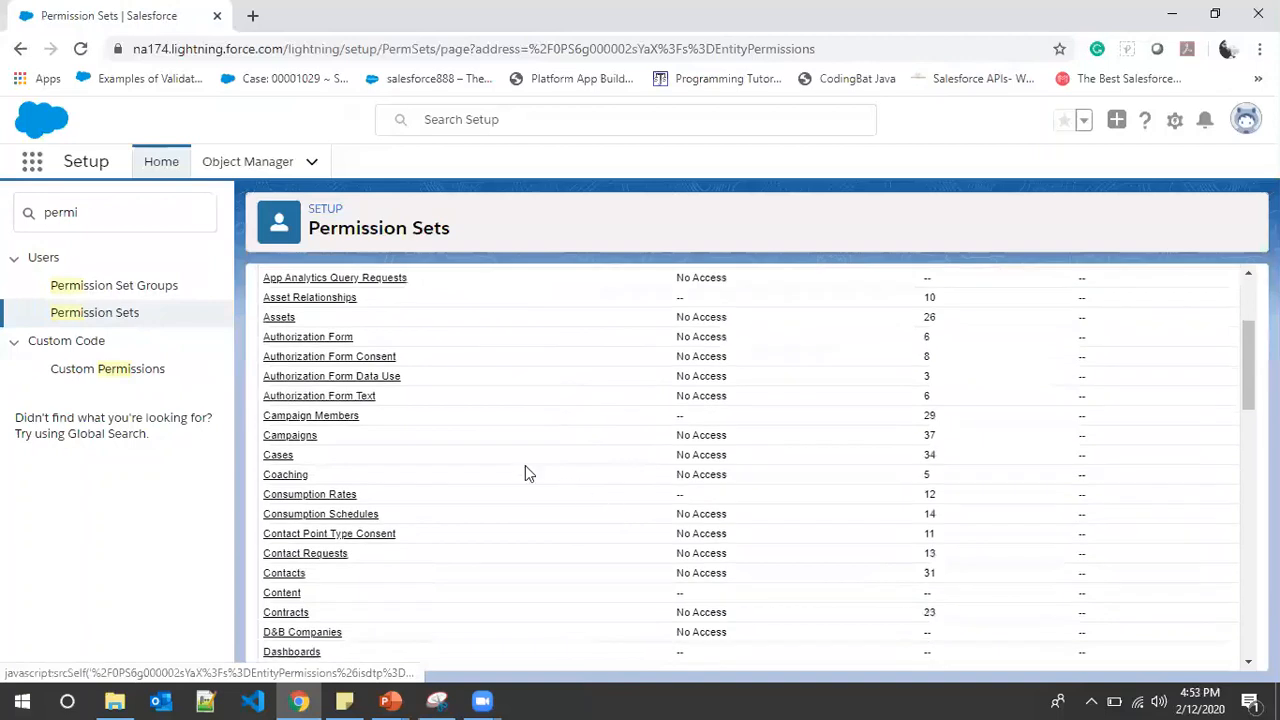
scroll(378, 455, "down", 7)
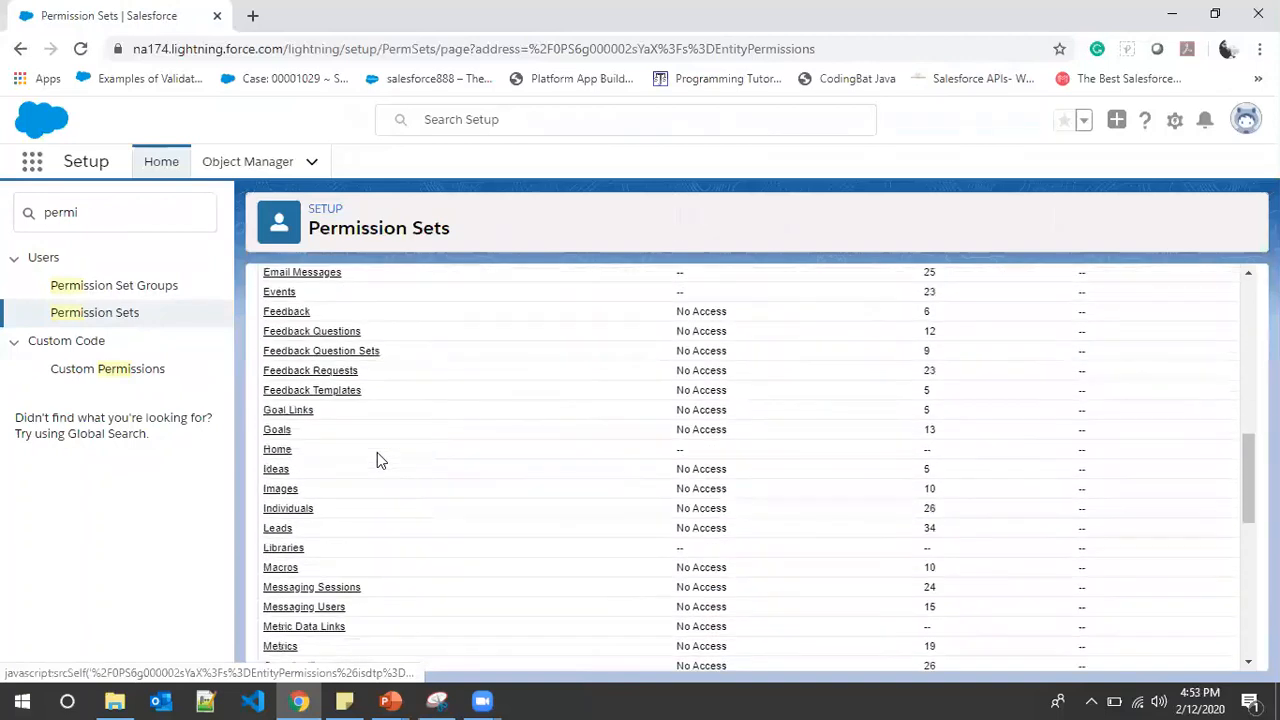
scroll(377, 456, "down", 4)
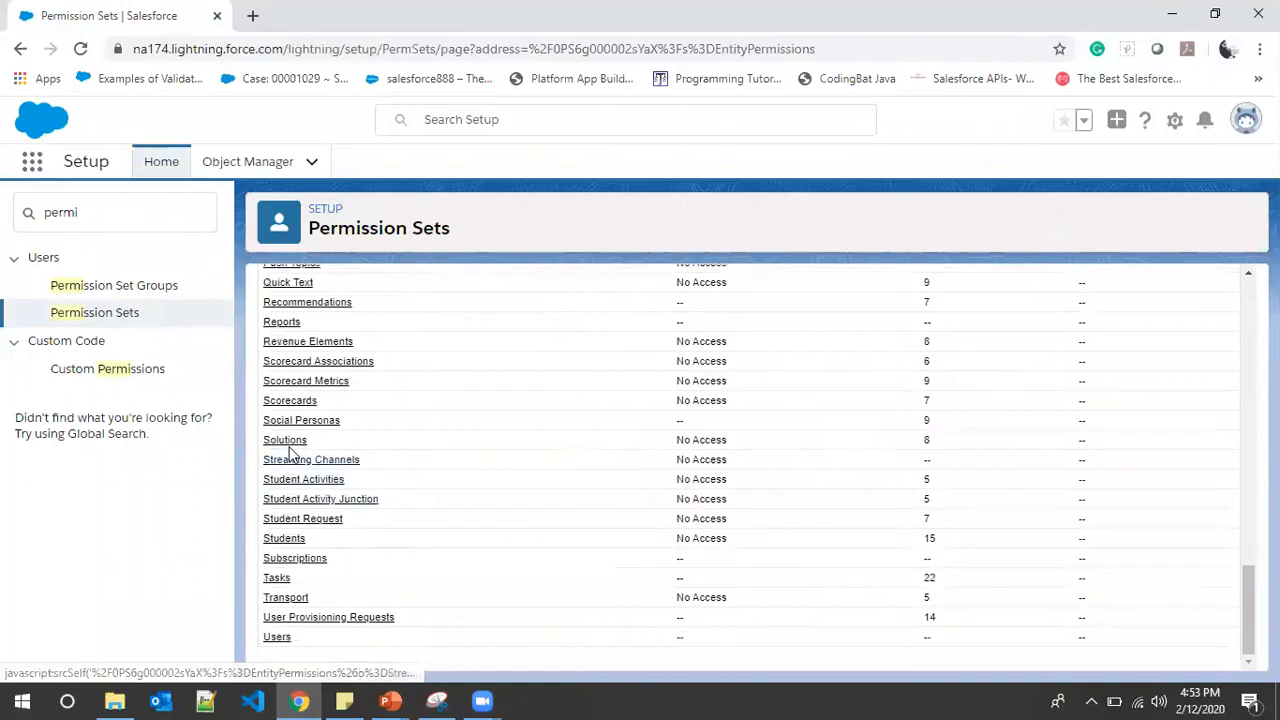
left_click(285, 540)
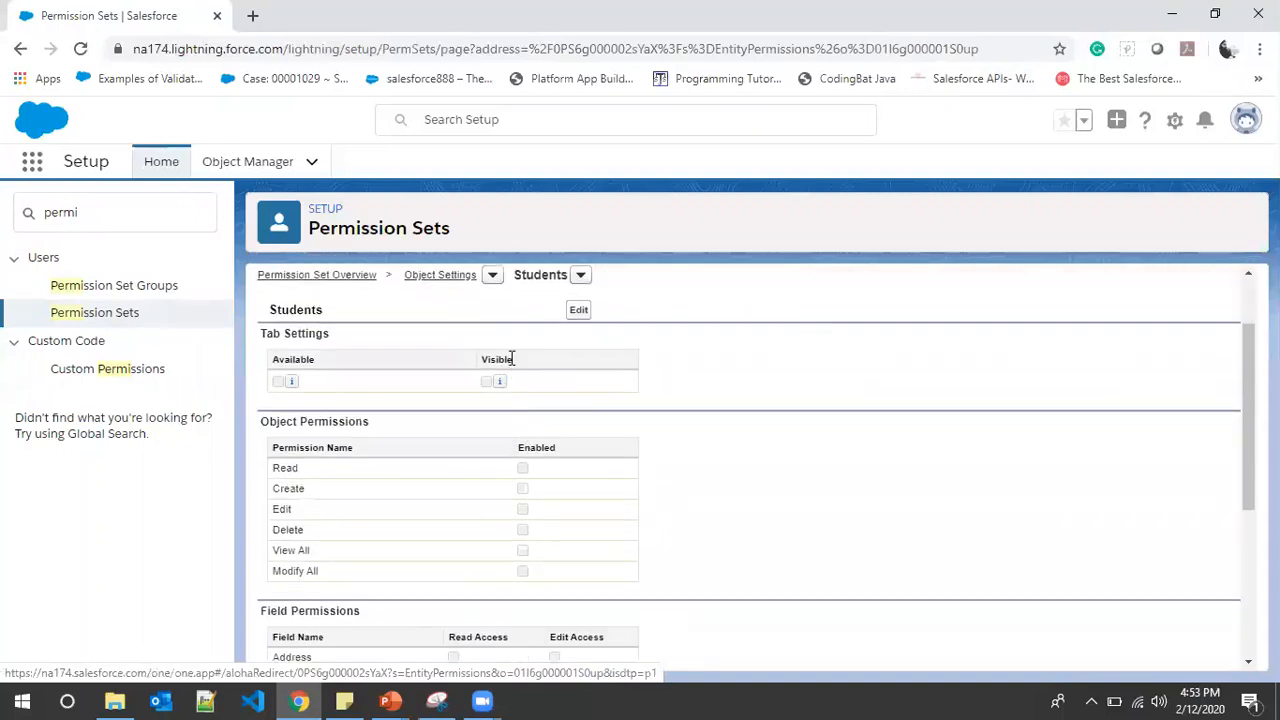
Enable Delete on Students, with Read and Edit auto-ticked, and save the object permissions
left_click(576, 310)
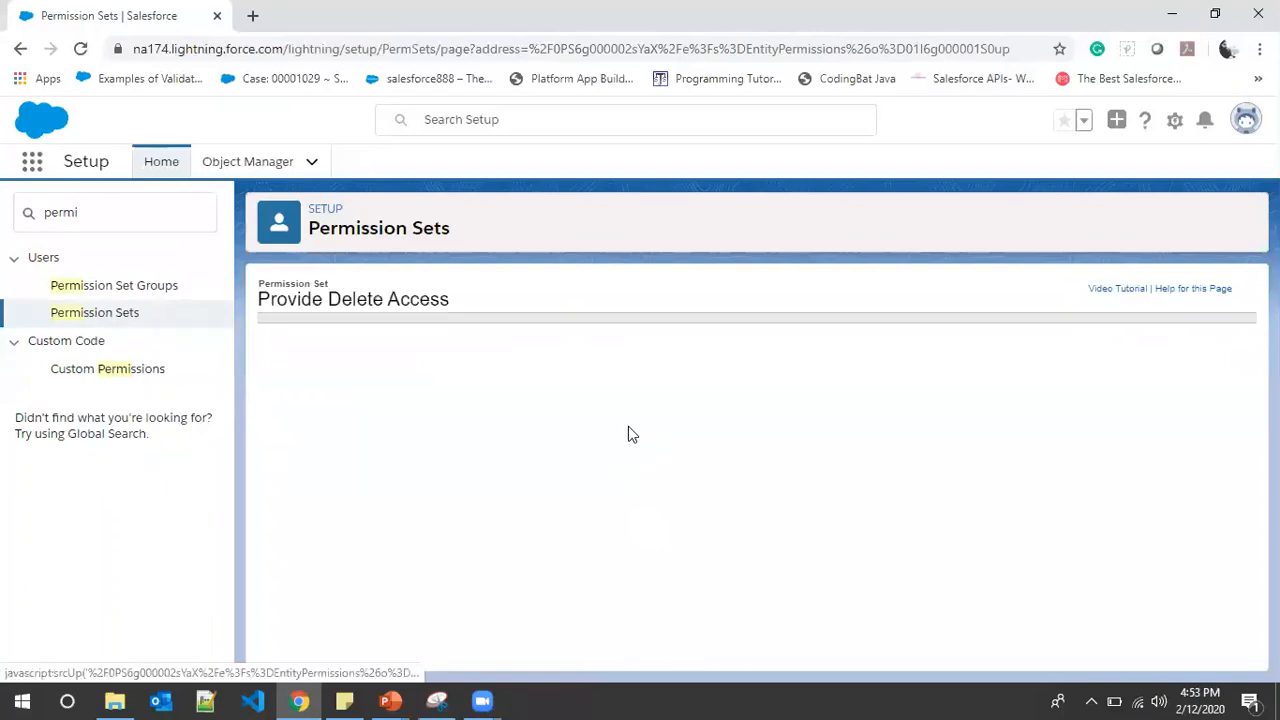
scroll(584, 434, "down", 3)
scroll(583, 430, "down", 2)
scroll(405, 414, "up", 4)
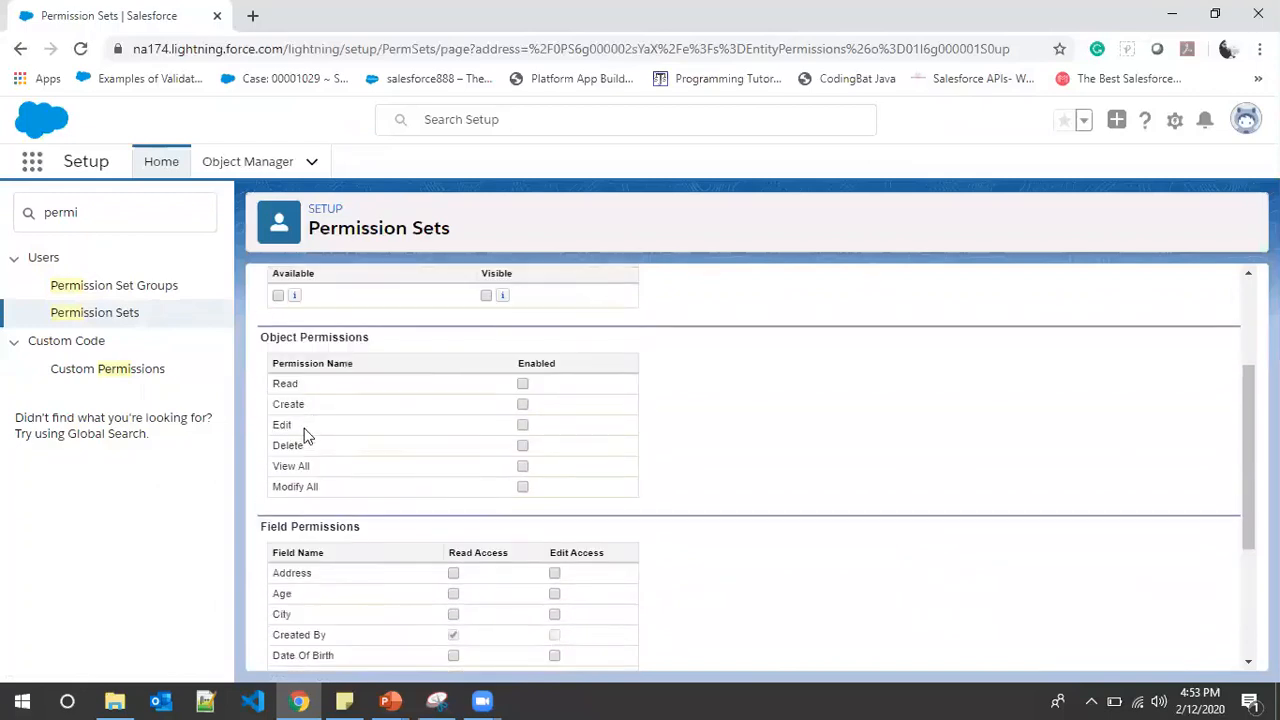
left_click(523, 445)
scroll(634, 460, "up", 2)
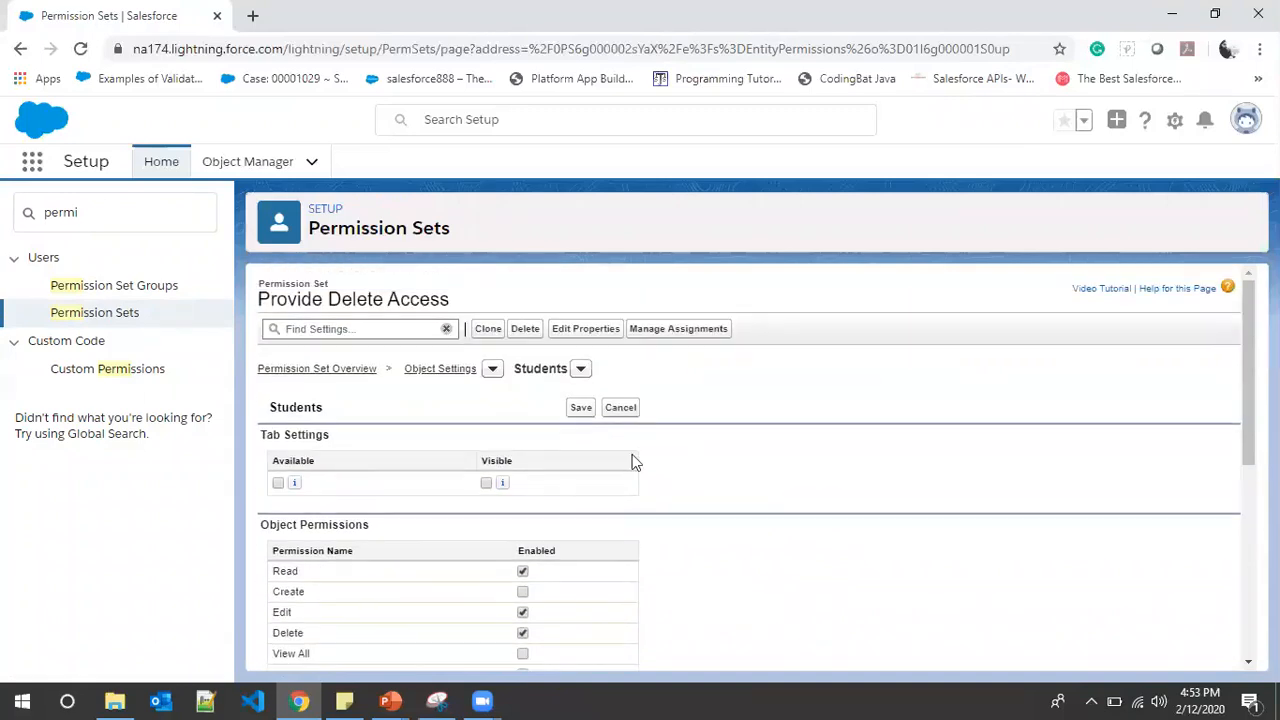
left_click(576, 411)
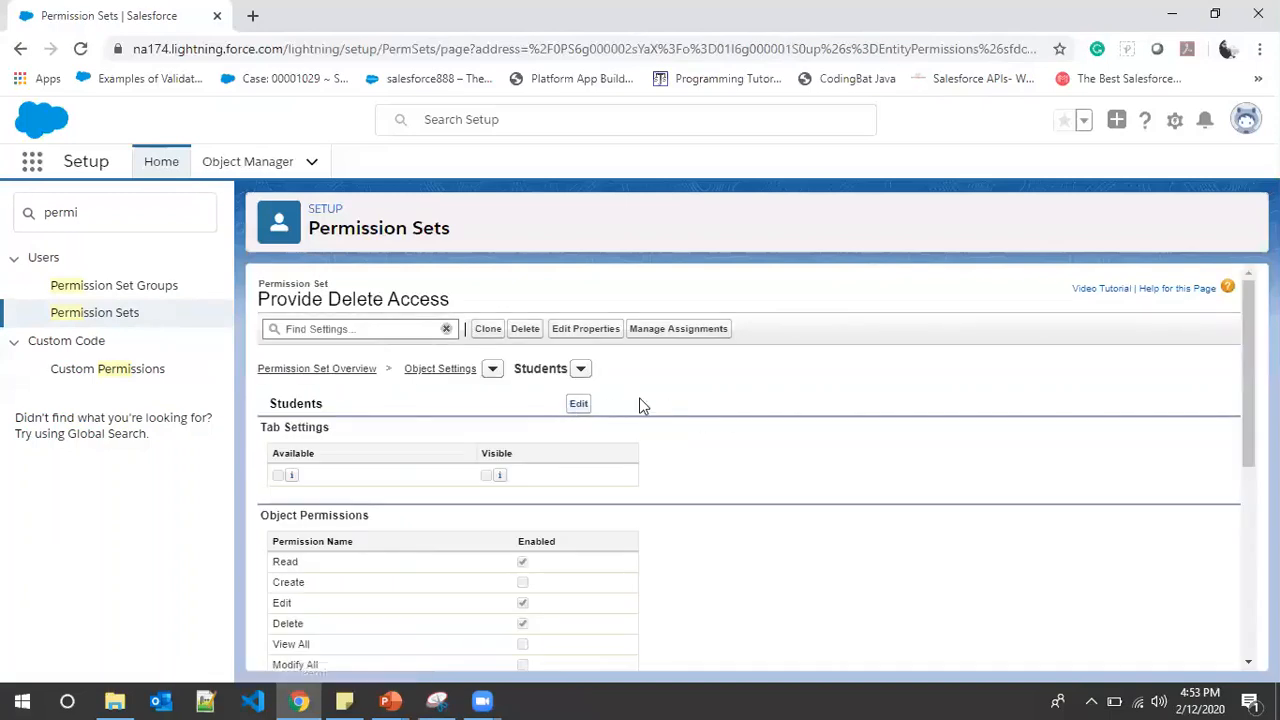
left_click(662, 331)
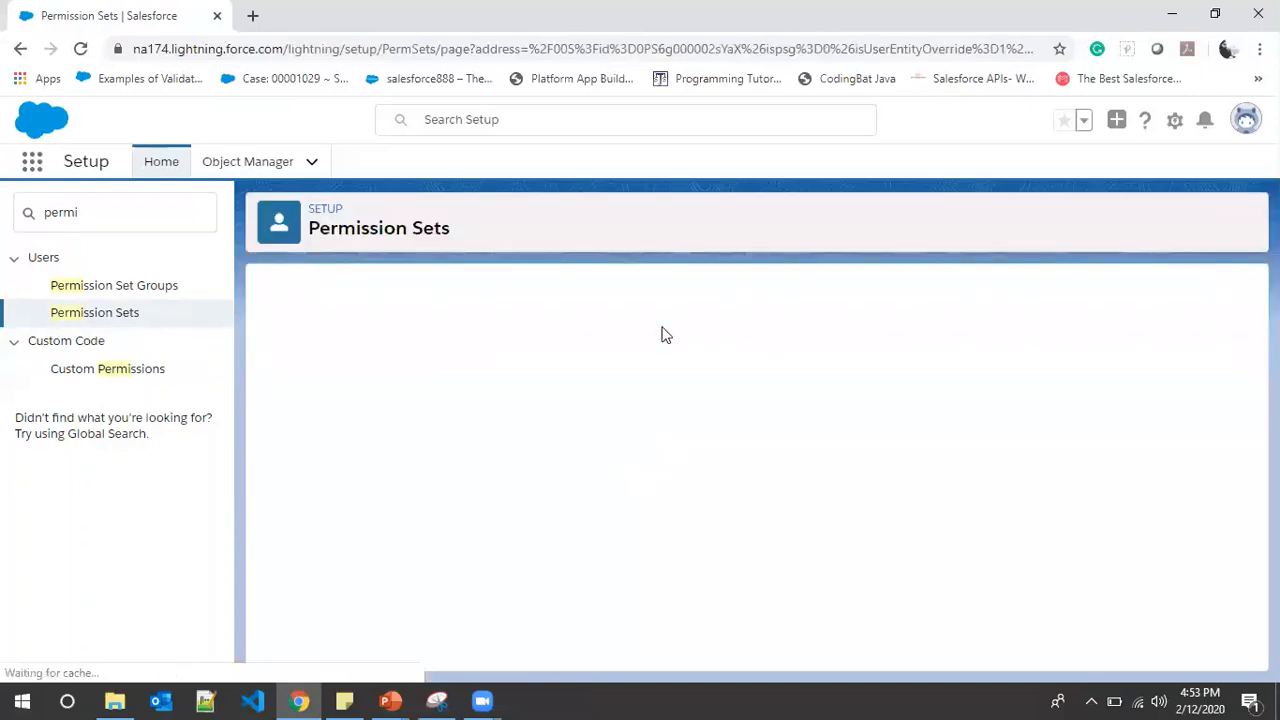
Assign Provide Delete Access to the CSE professor user, then return to the Permission Sets list
left_click(615, 381)
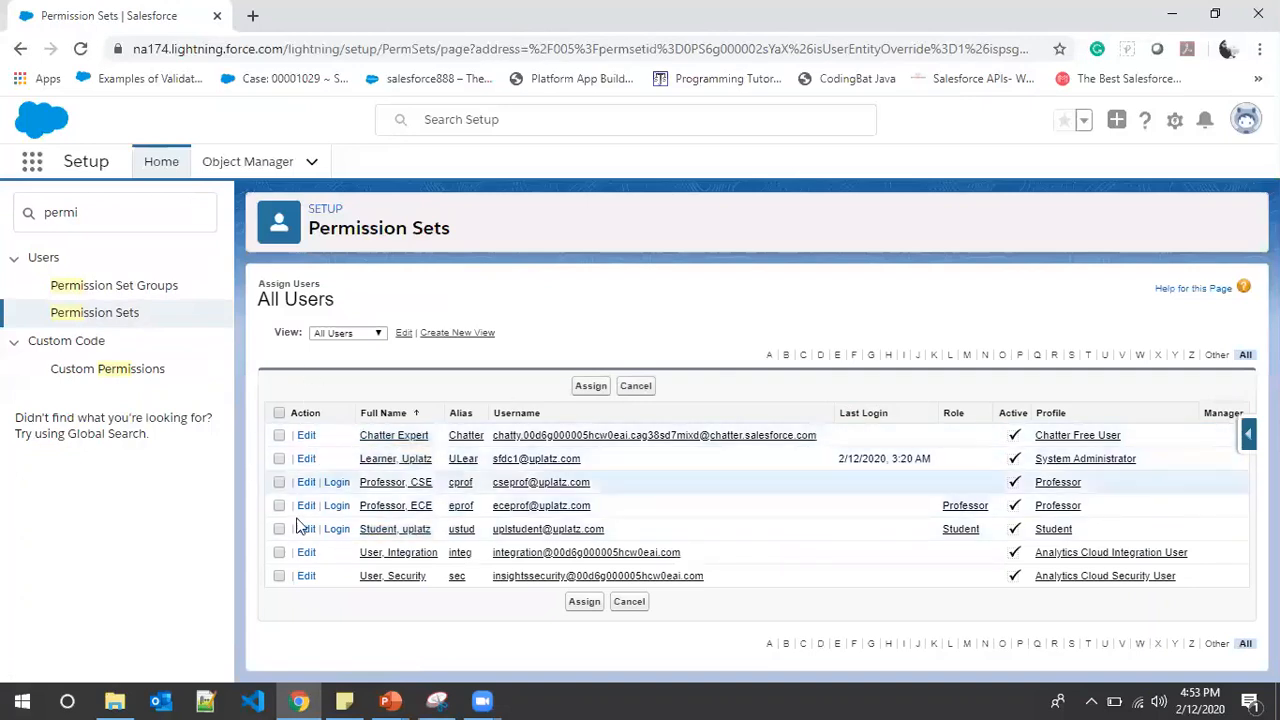
left_click(279, 482)
left_click(593, 389)
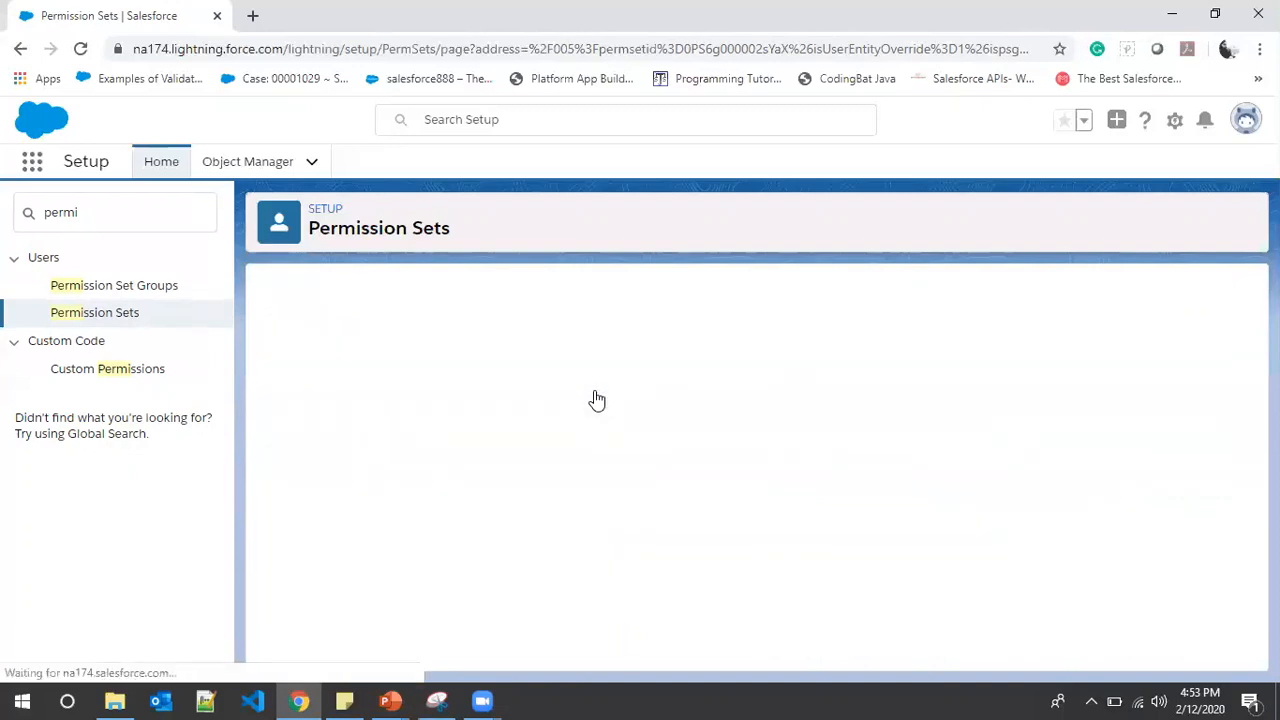
left_click(598, 376)
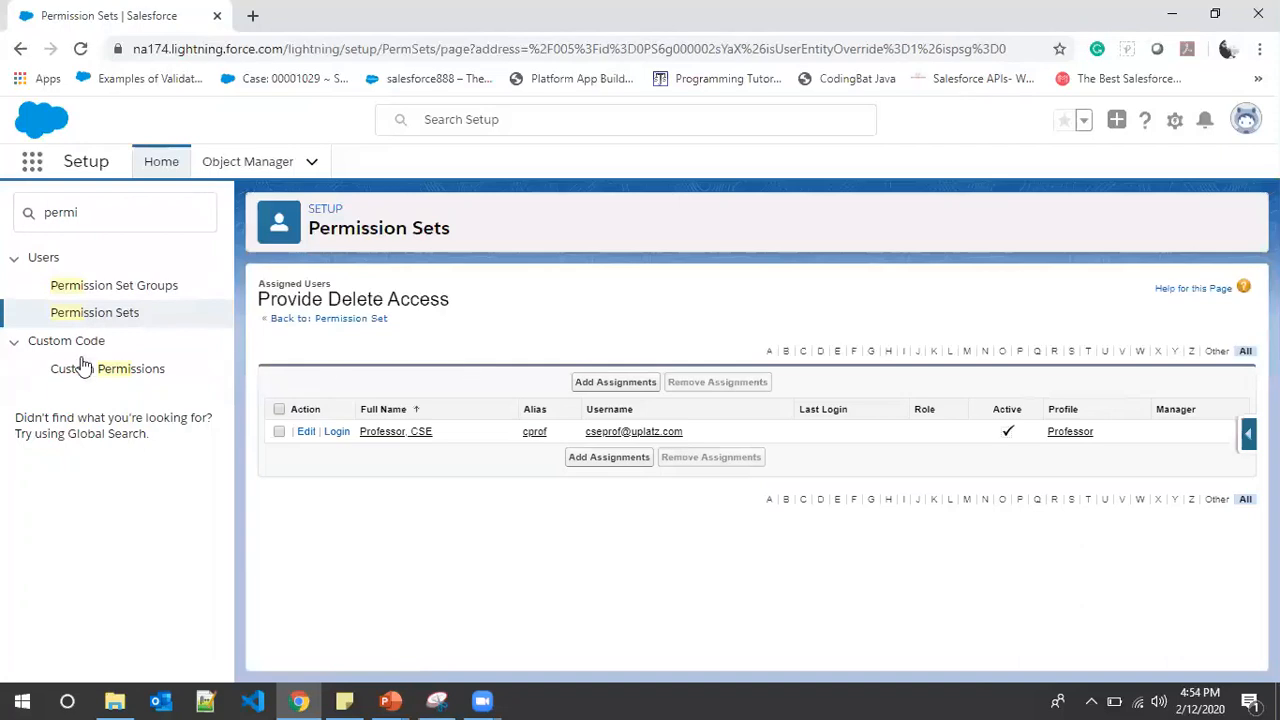
left_click(110, 320)
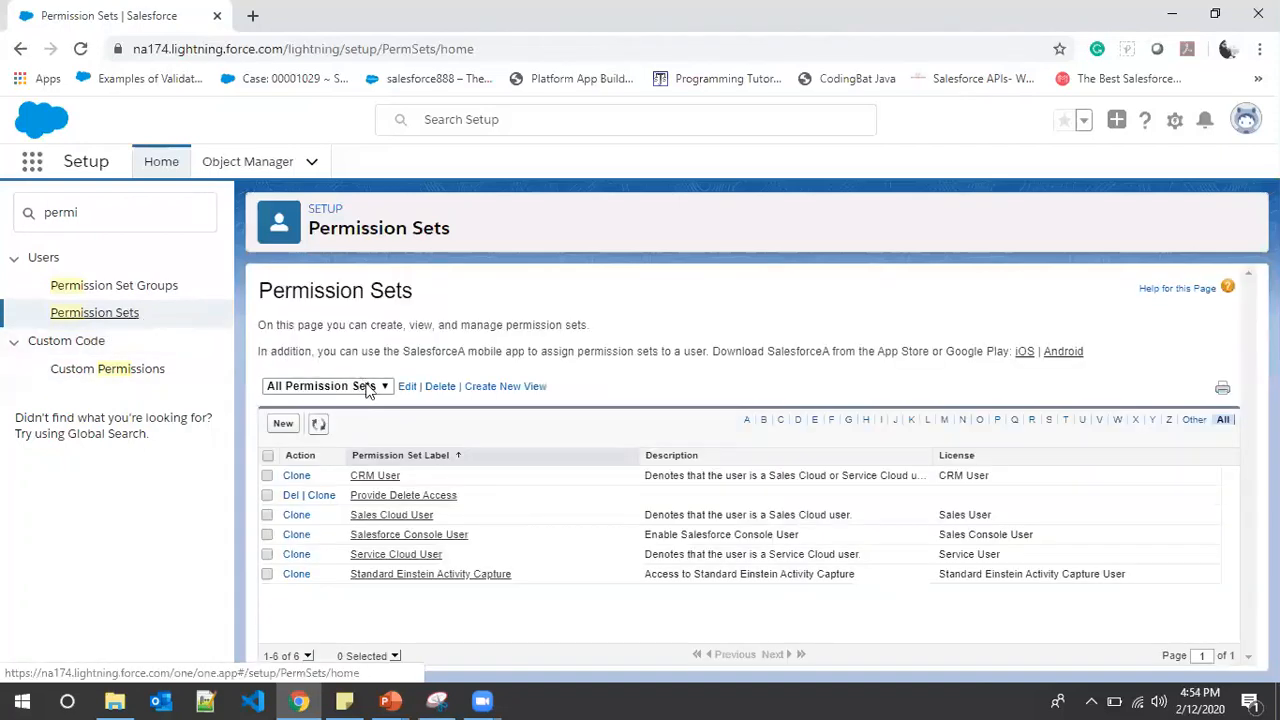
Open the Provide Delete Access permission set and scroll through its settings
left_click(405, 496)
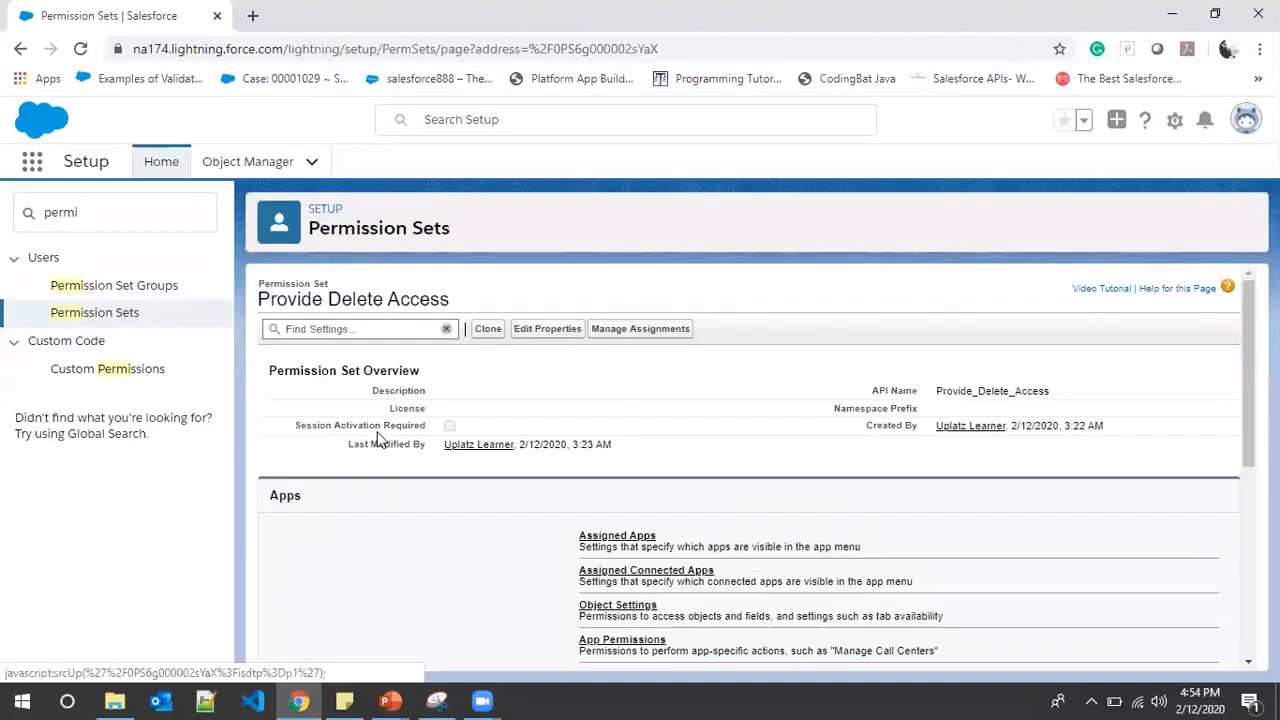
scroll(553, 398, "down", 1)
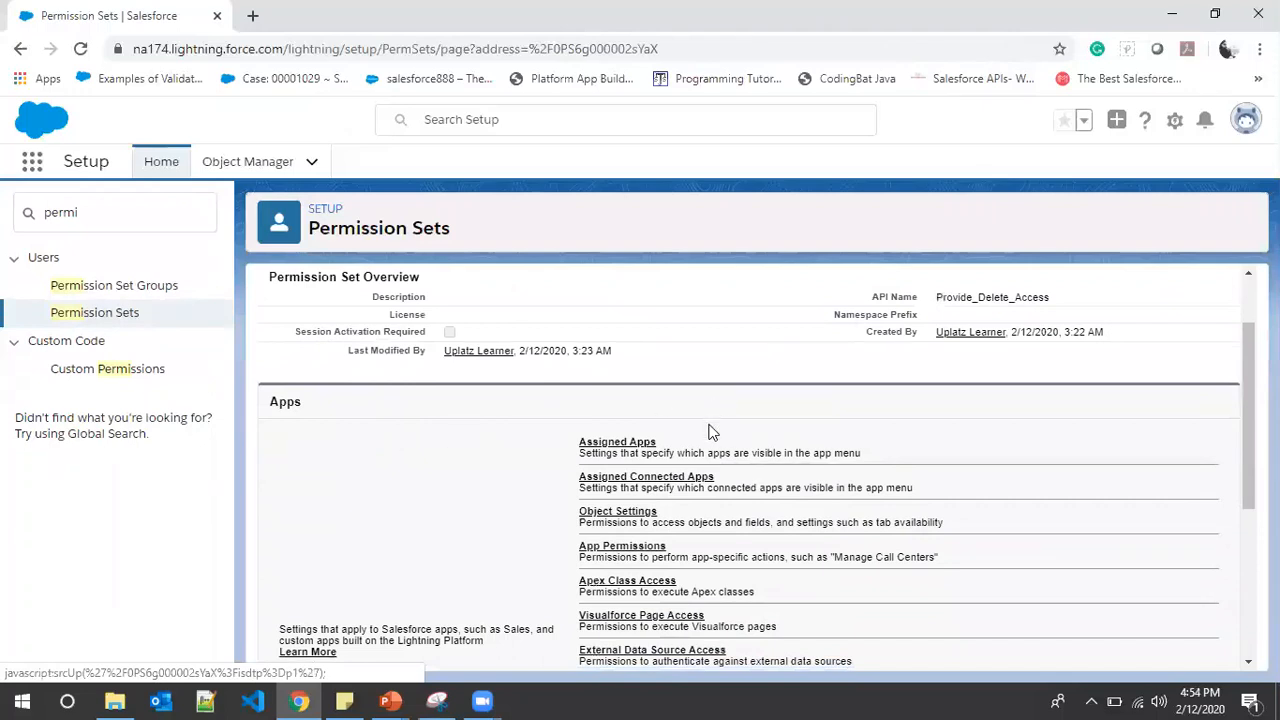
scroll(708, 432, "down", 3)
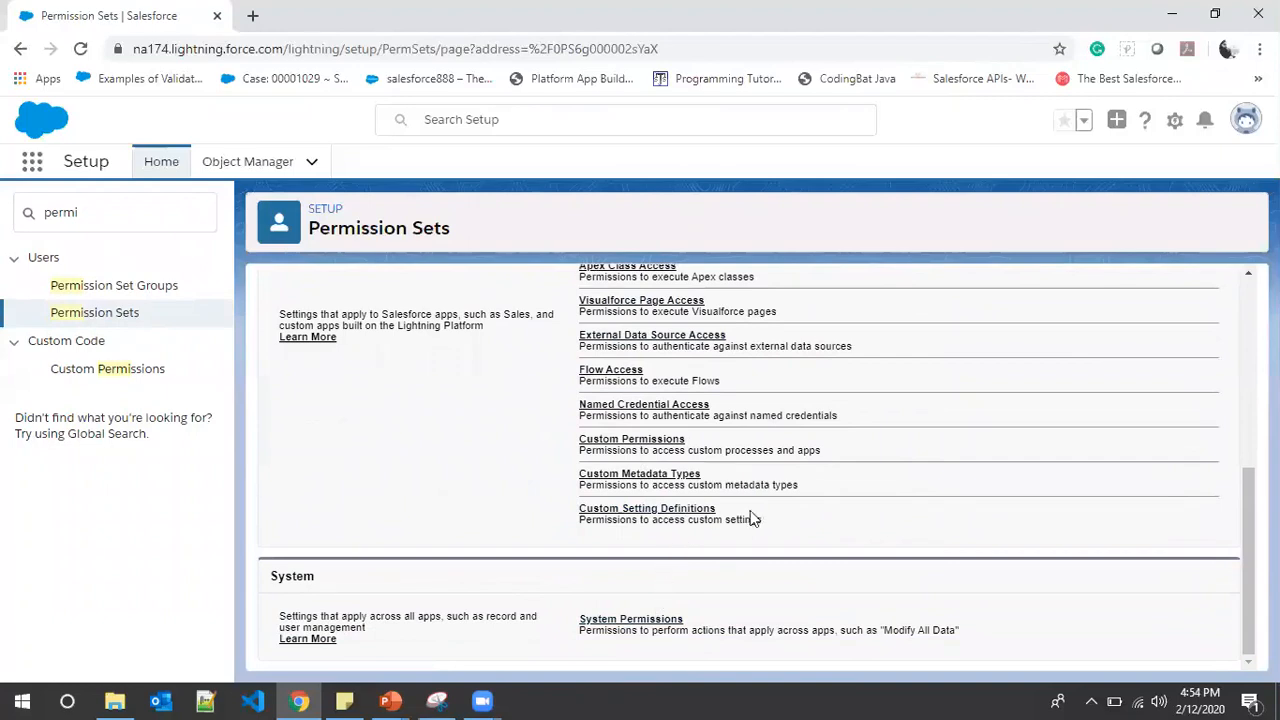
scroll(671, 491, "up", 4)
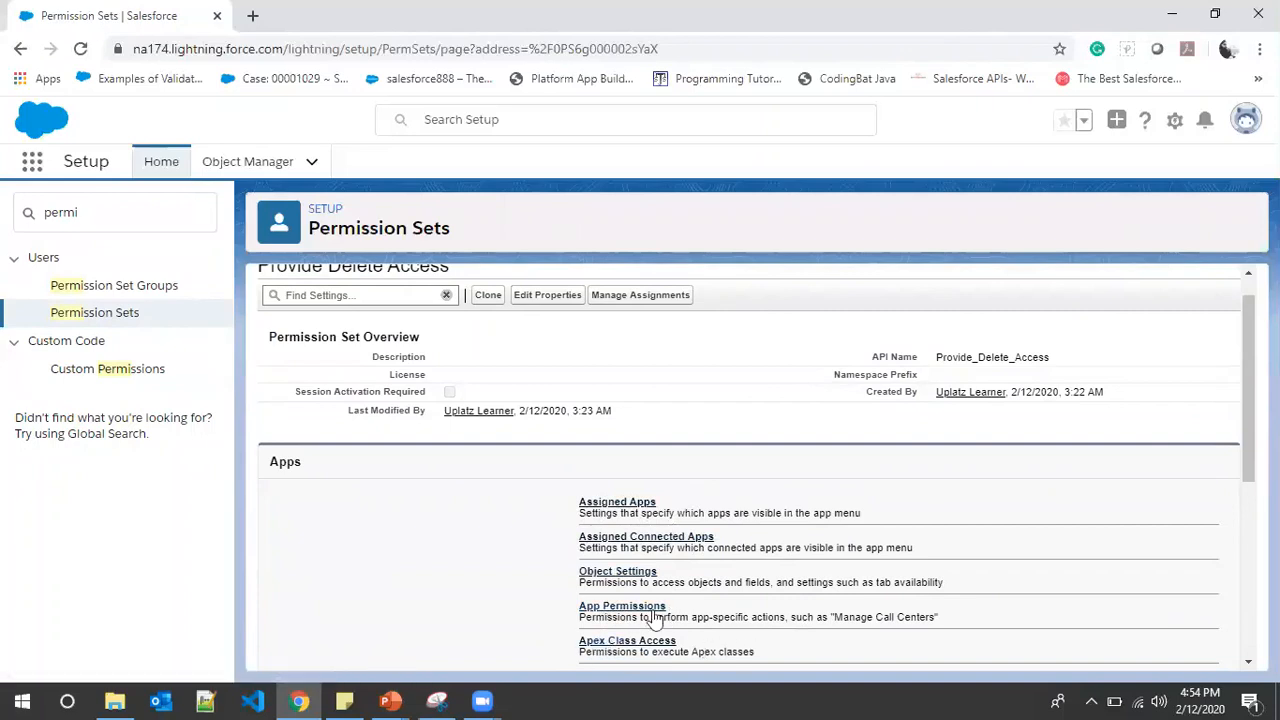
scroll(600, 570, "down", 5)
scroll(686, 571, "up", 6)
scroll(663, 568, "down", 2)
scroll(660, 569, "down", 2)
scroll(660, 569, "up", 5)
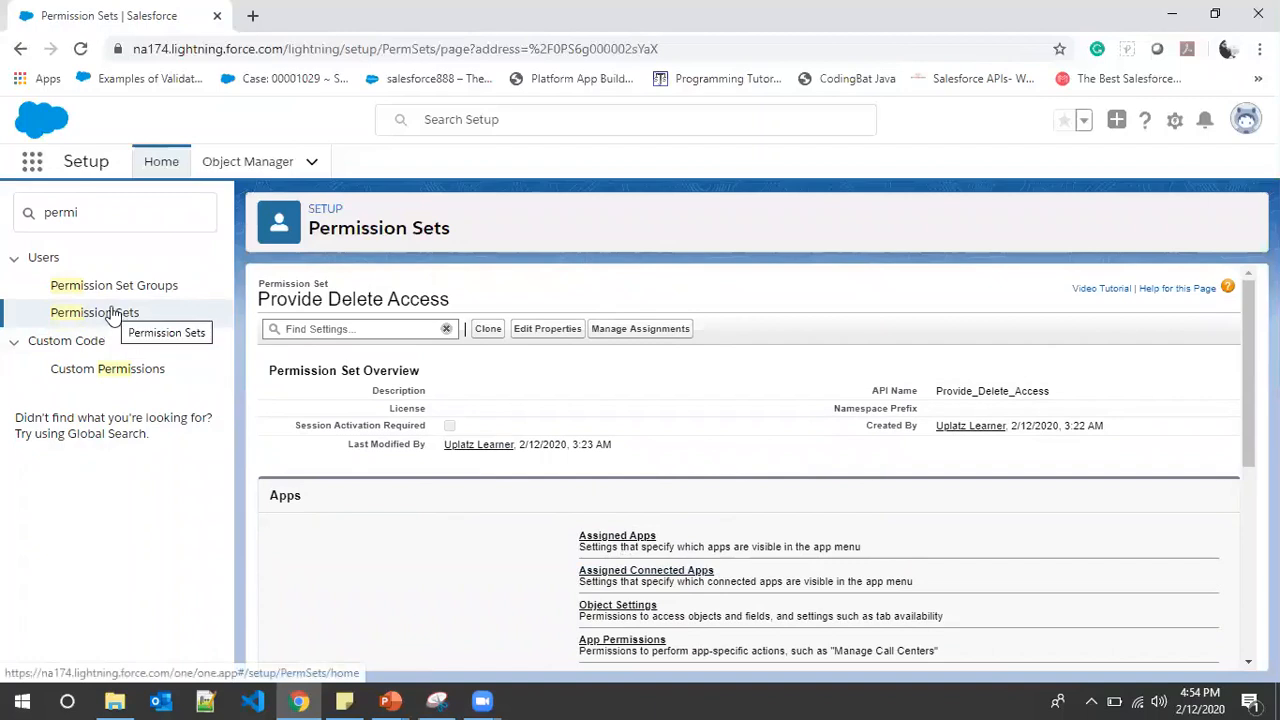
Replace the Quick Find filter with 'user' and open the Users page
left_click(103, 214)
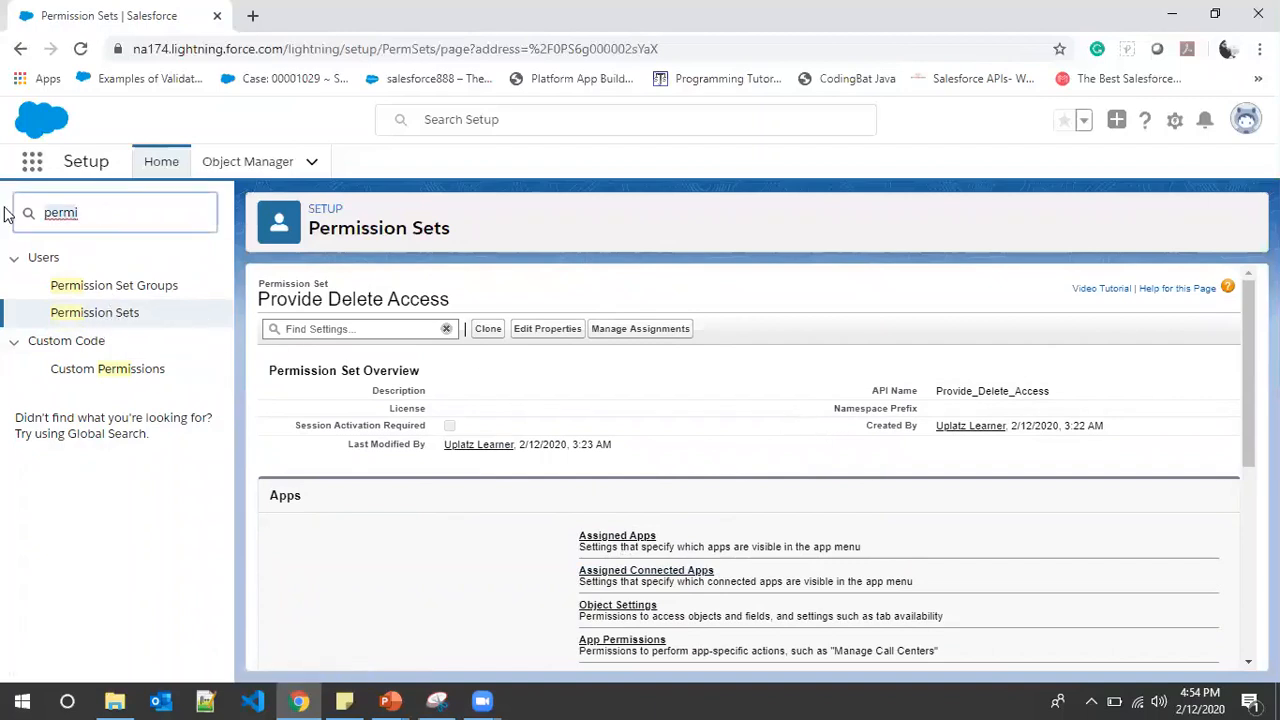
key("ctrl+a")
type("user")
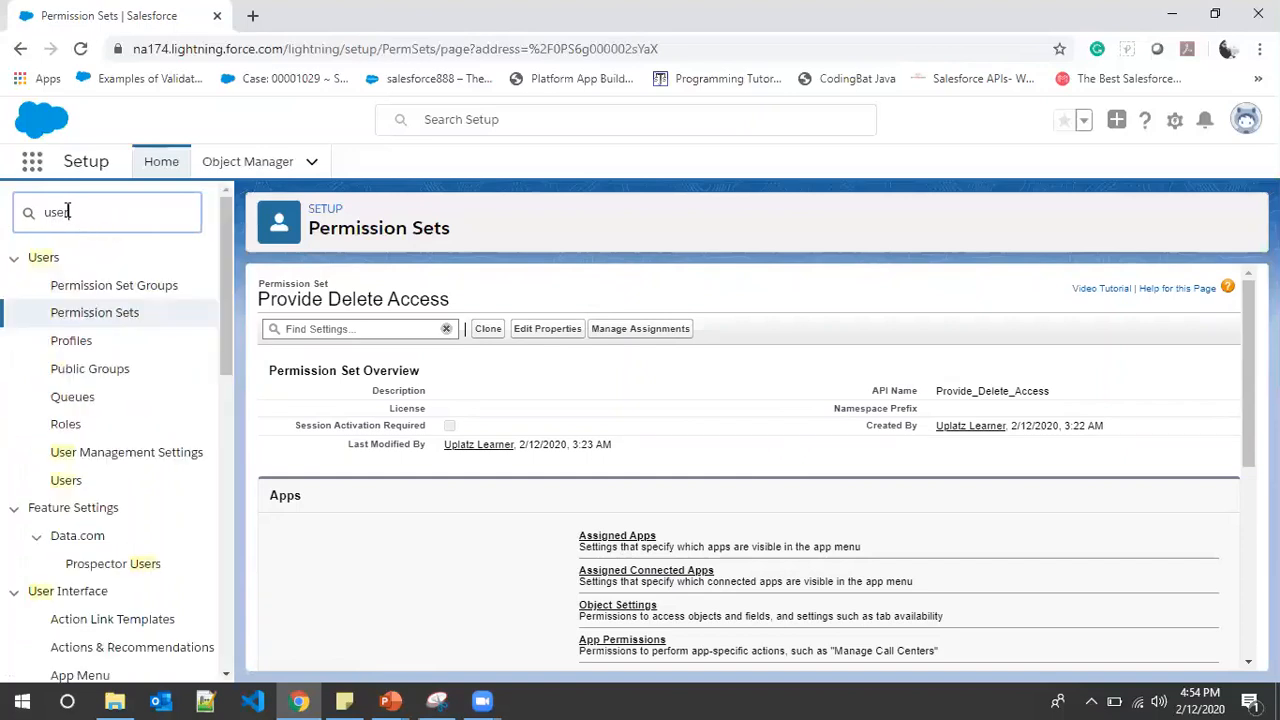
left_click(64, 480)
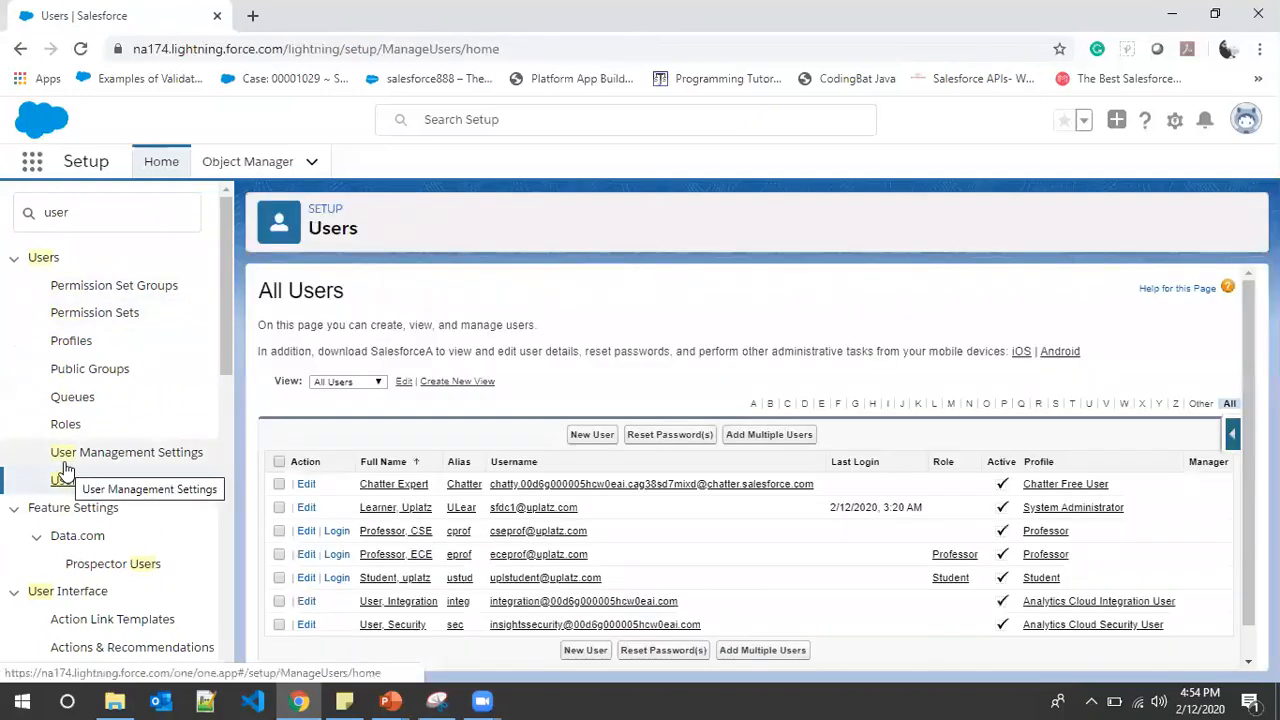
Log in as the CSE professor, delete the Student record, and log out
left_click(340, 534)
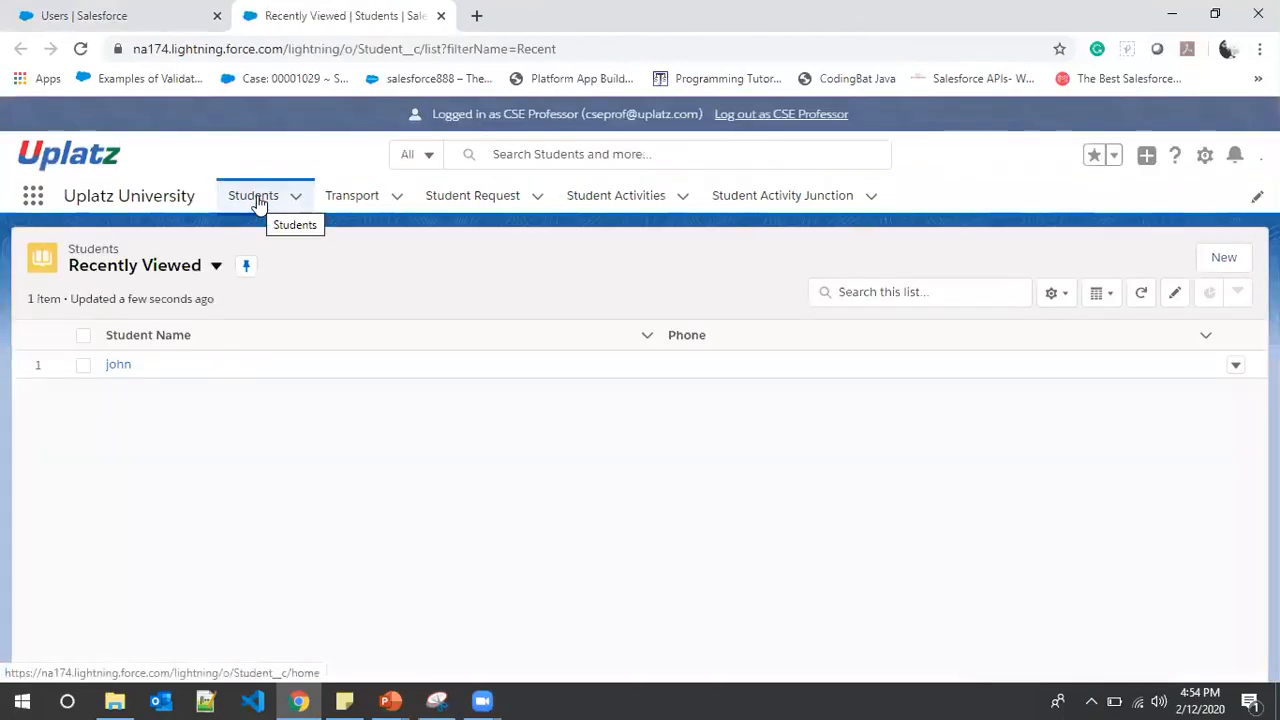
left_click(255, 197)
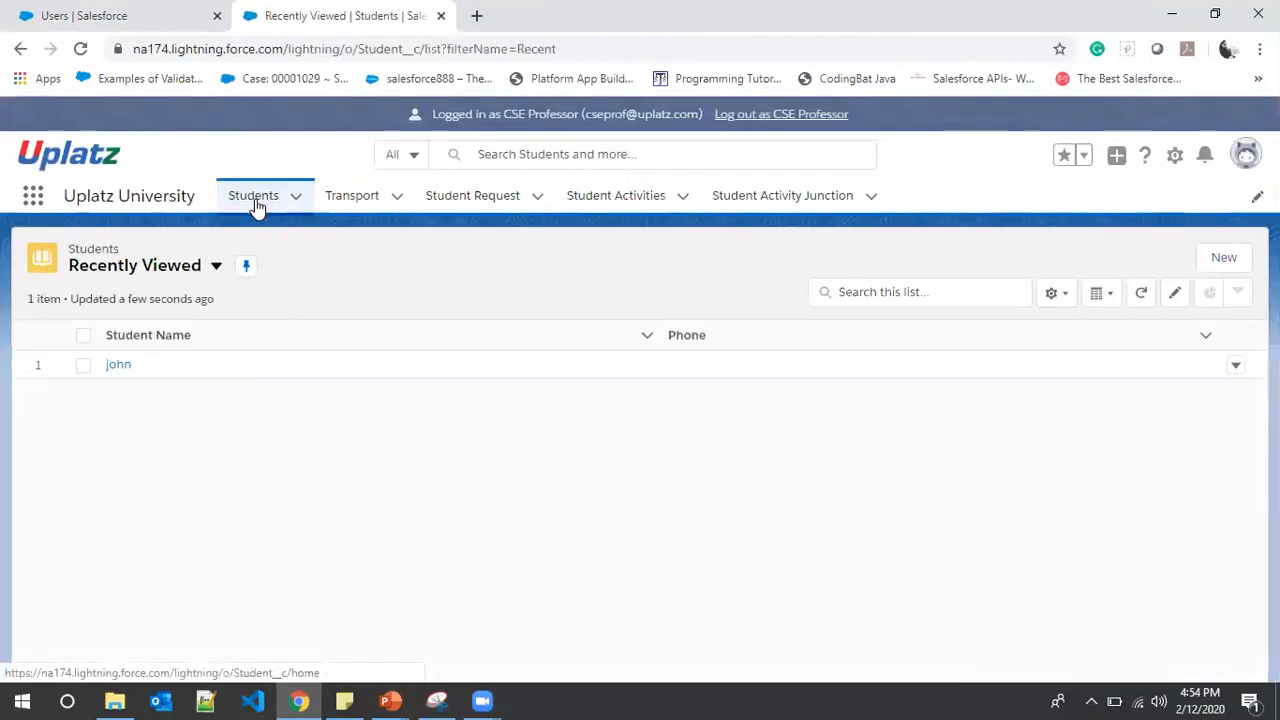
left_click(118, 365)
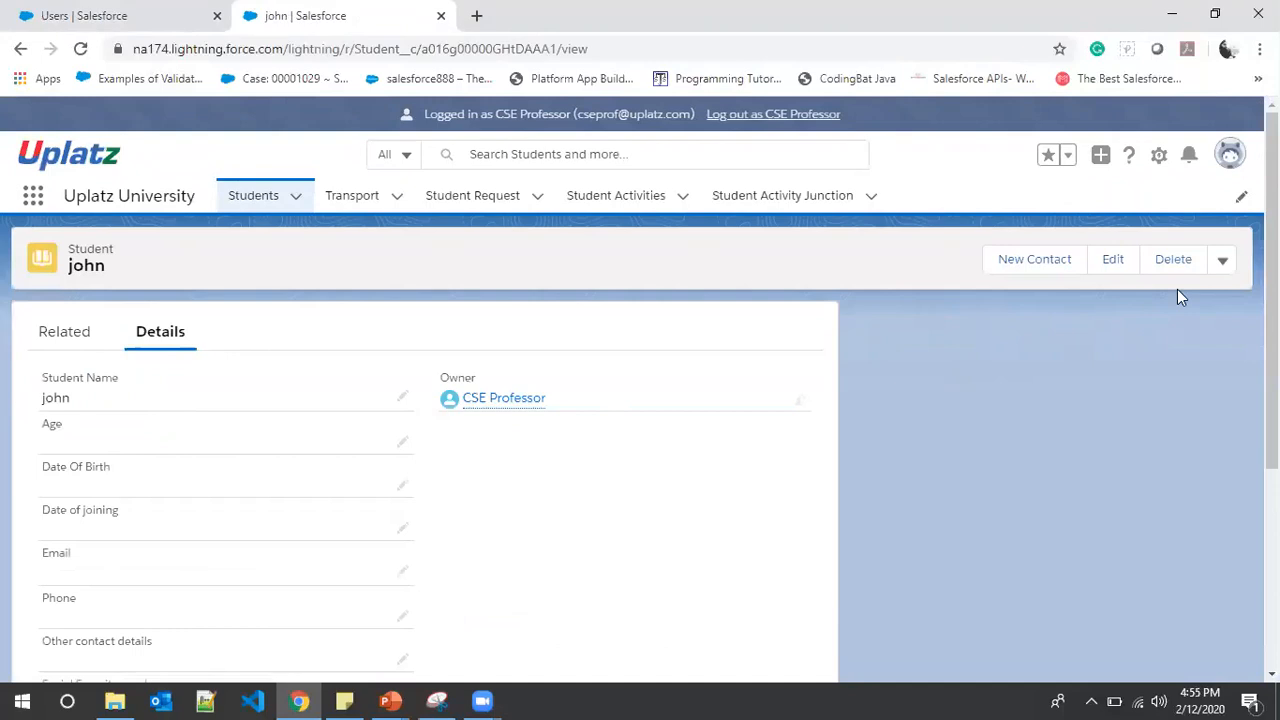
left_click(1177, 261)
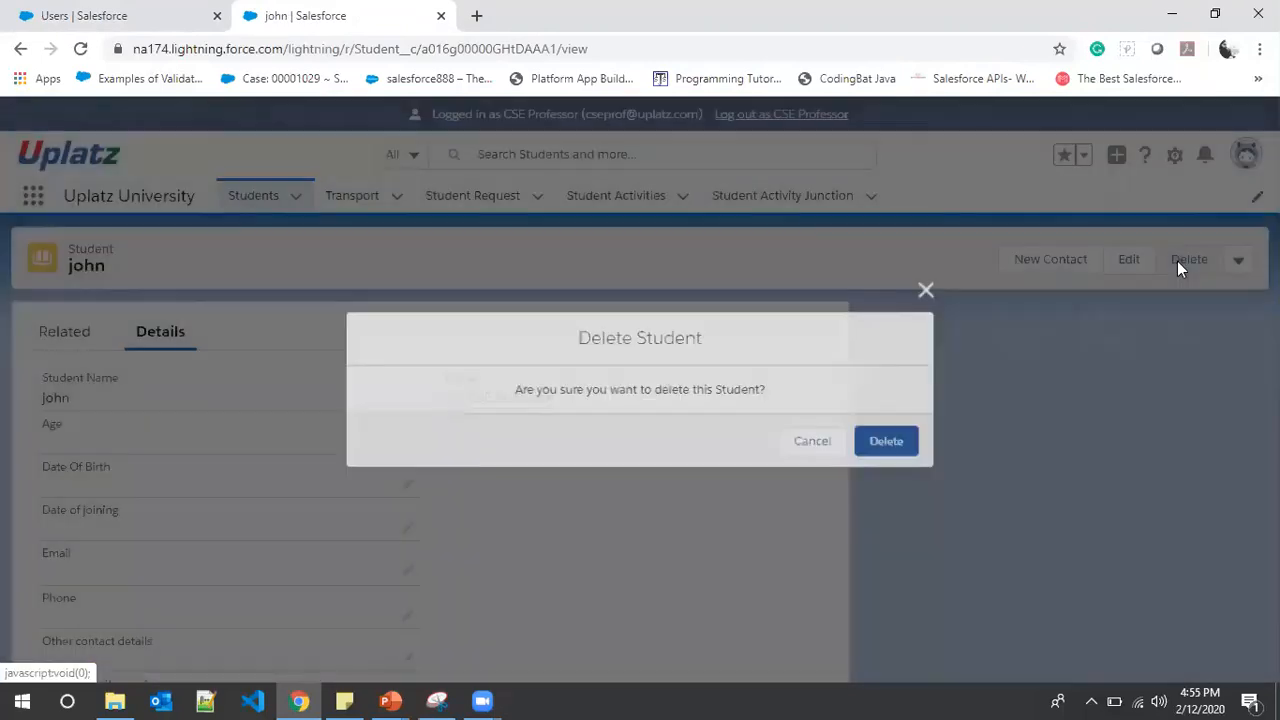
left_click(903, 444)
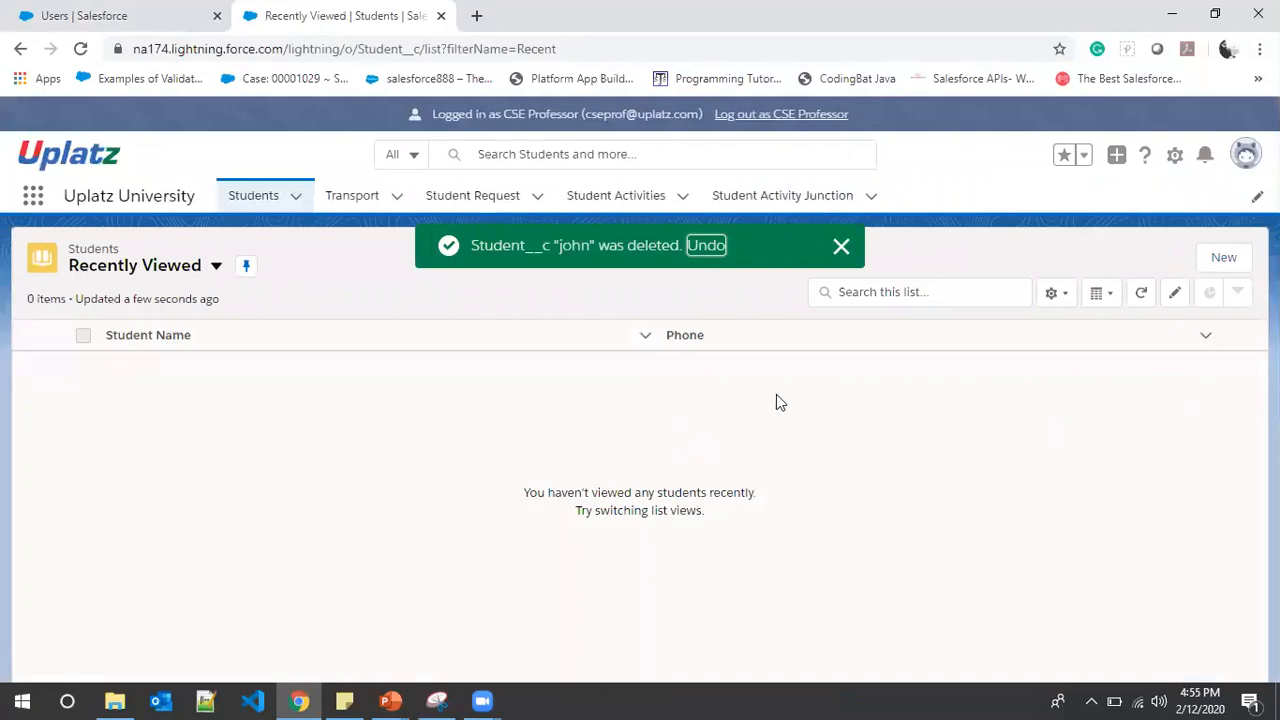
left_click(816, 119)
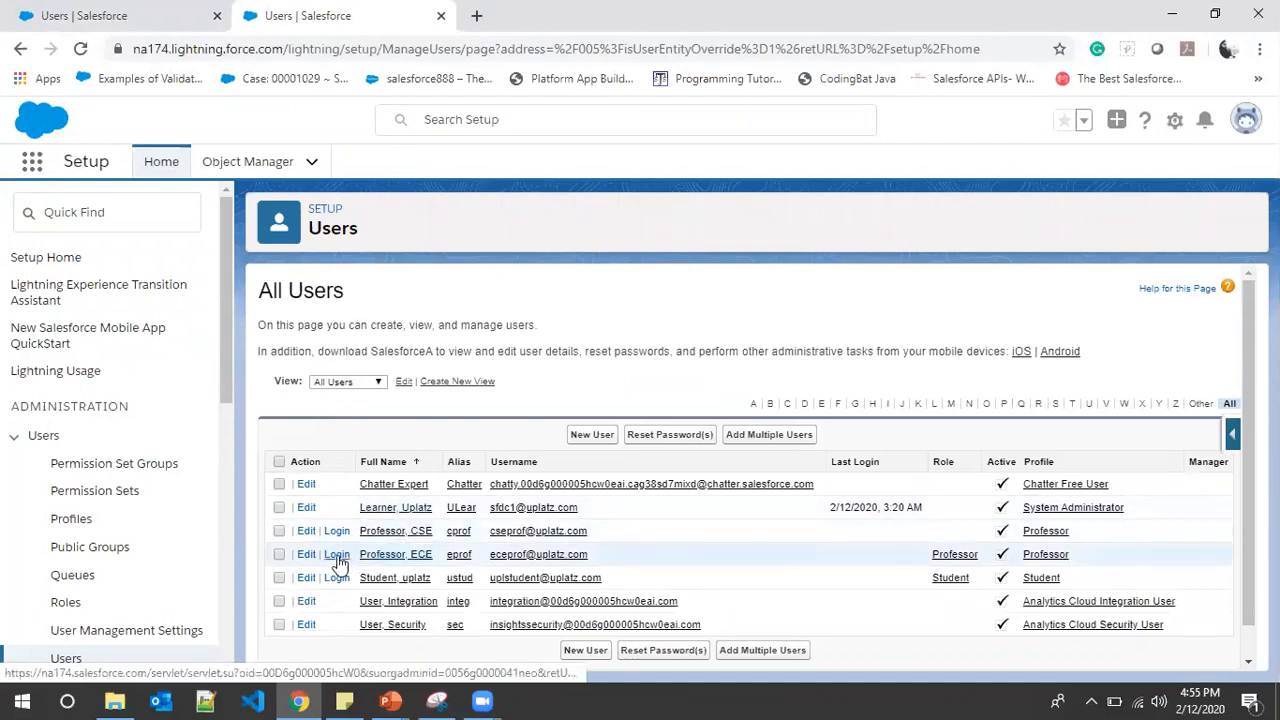
Log in as the ECE professor and show the Students list with the All view
left_click(337, 557)
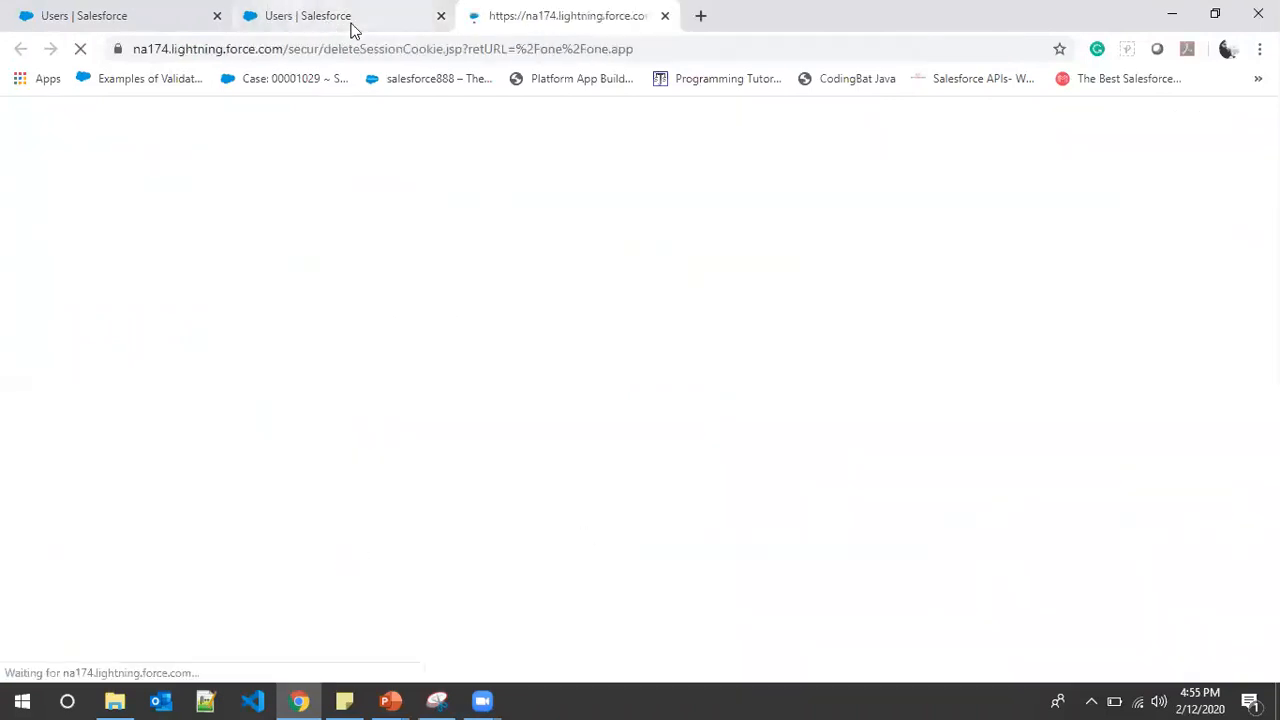
left_click(350, 30)
left_click(550, 14)
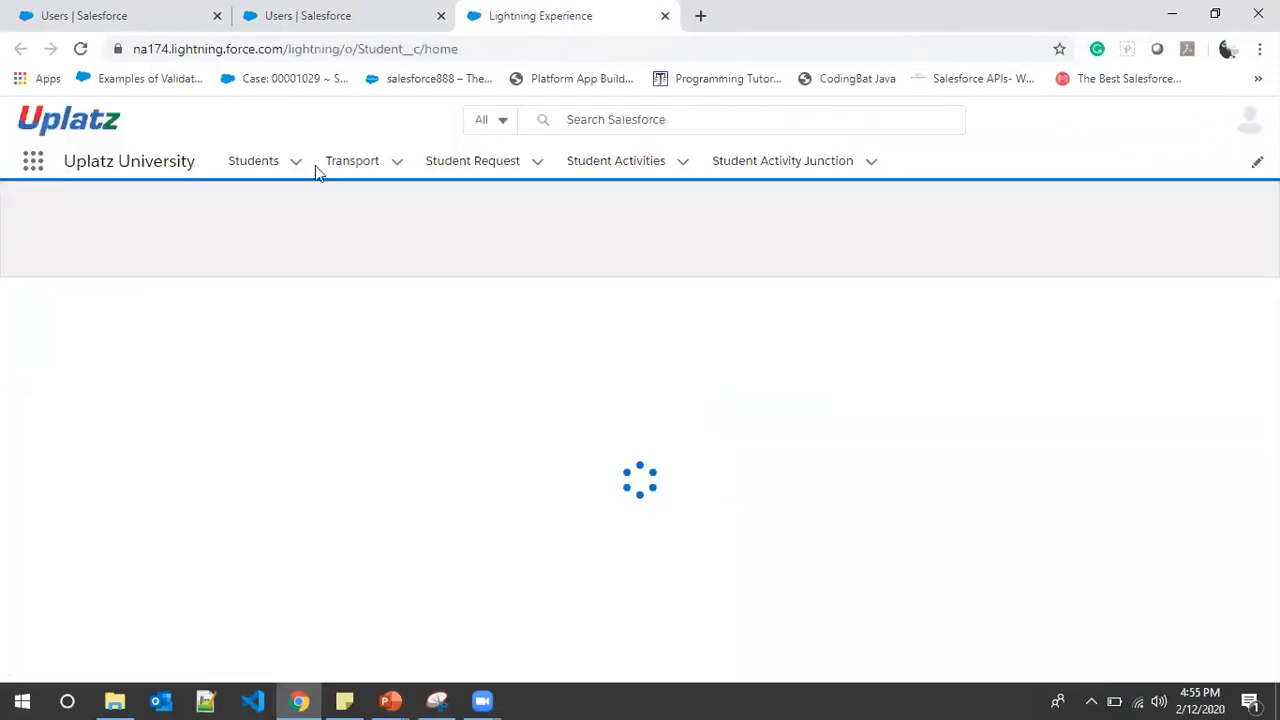
left_click(265, 195)
left_click(265, 195)
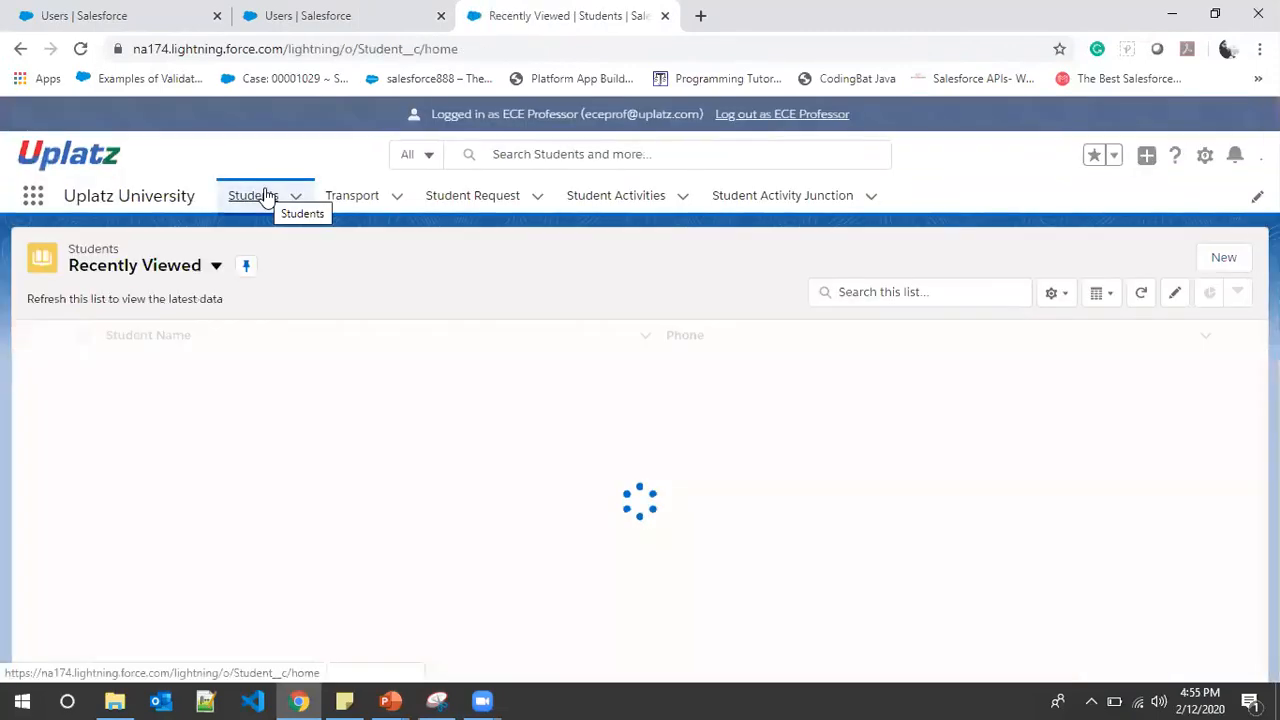
left_click(216, 268)
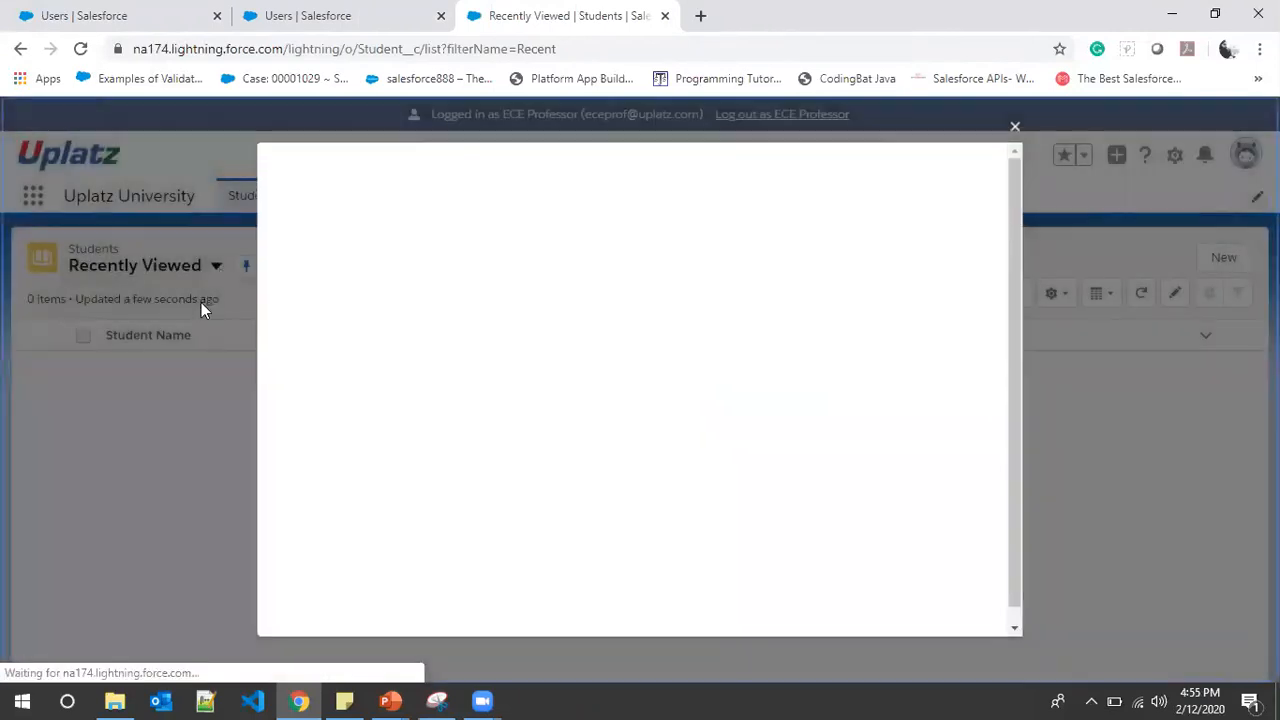
left_click(1015, 126)
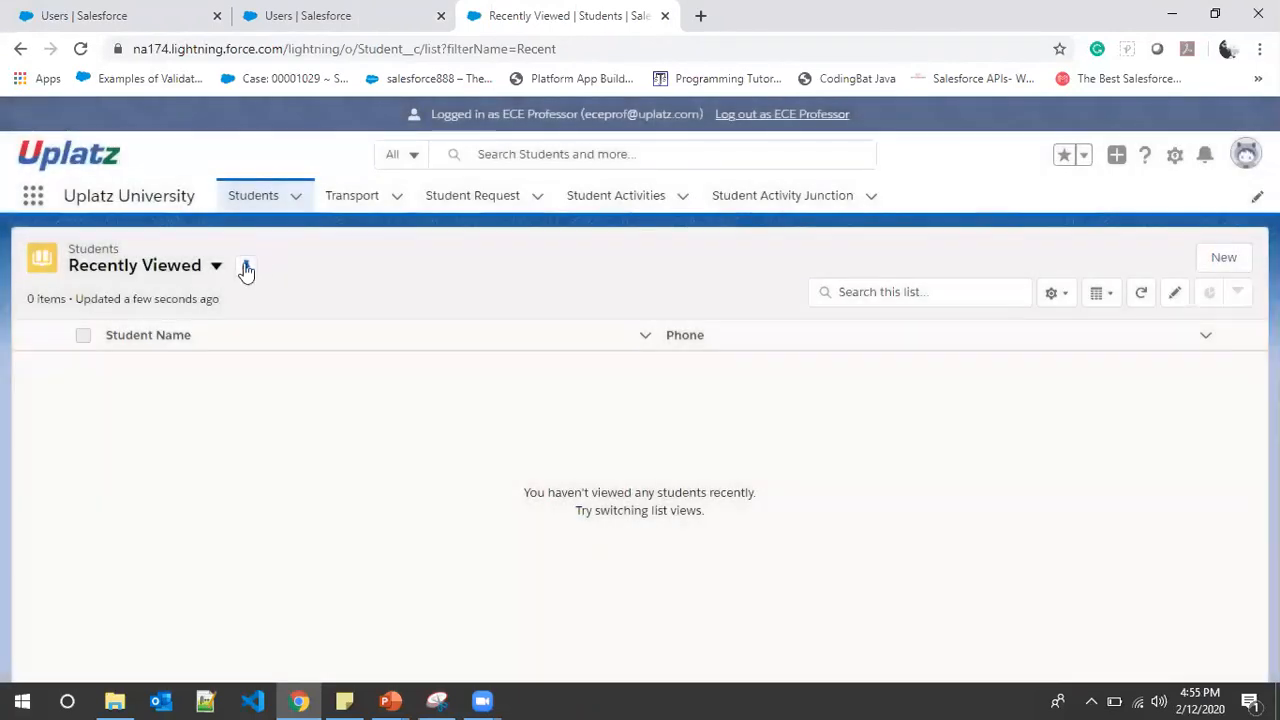
left_click(215, 268)
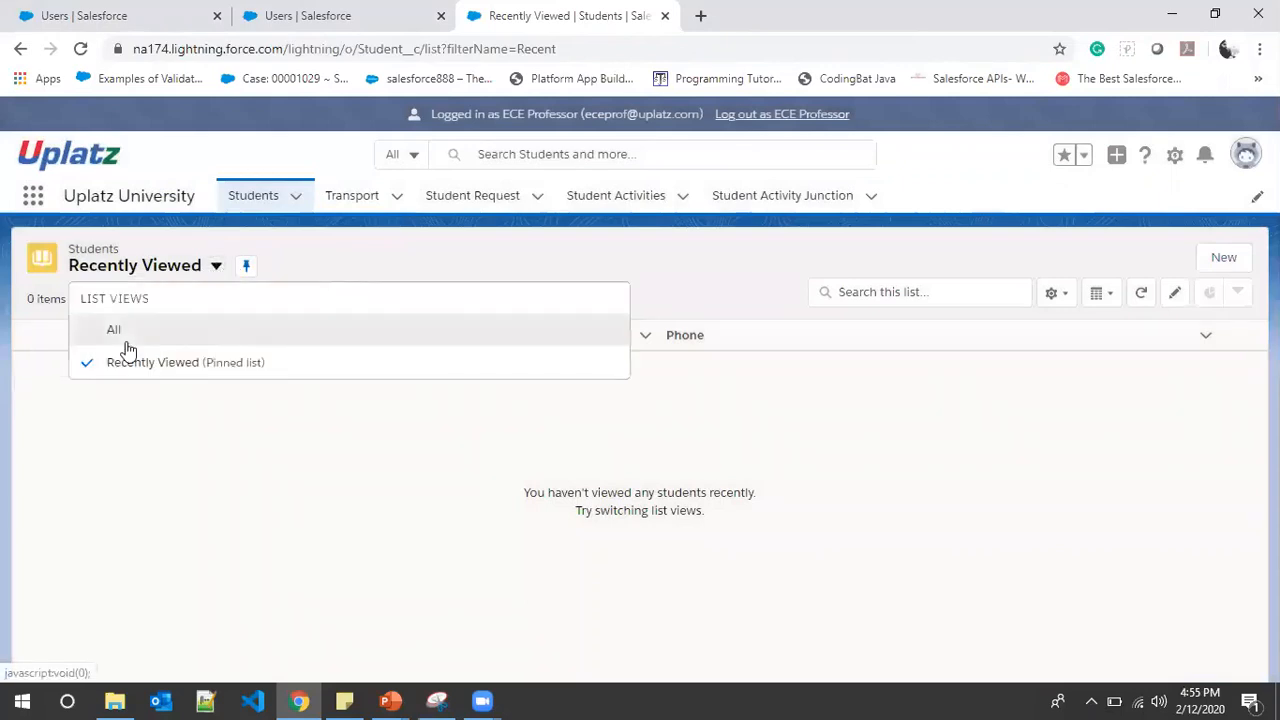
left_click(120, 332)
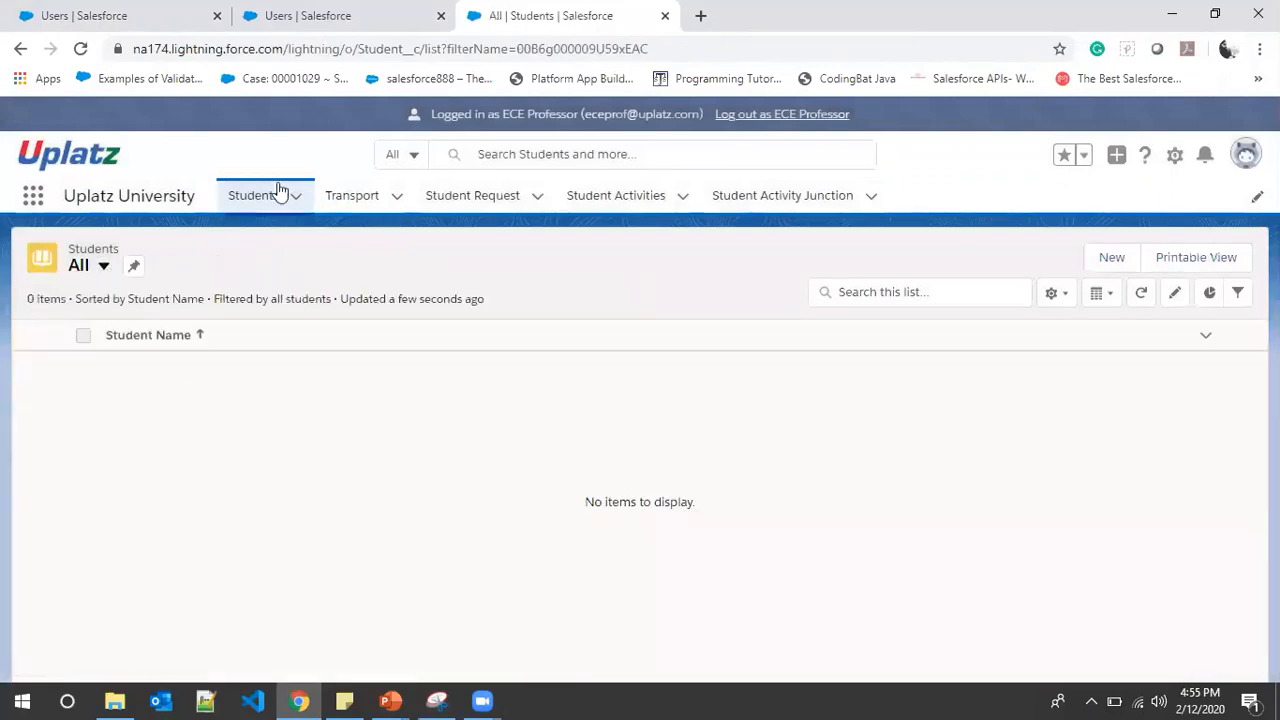
Create and save a new Student record named 'Ece', then go back to the All Users tab
left_click(1112, 258)
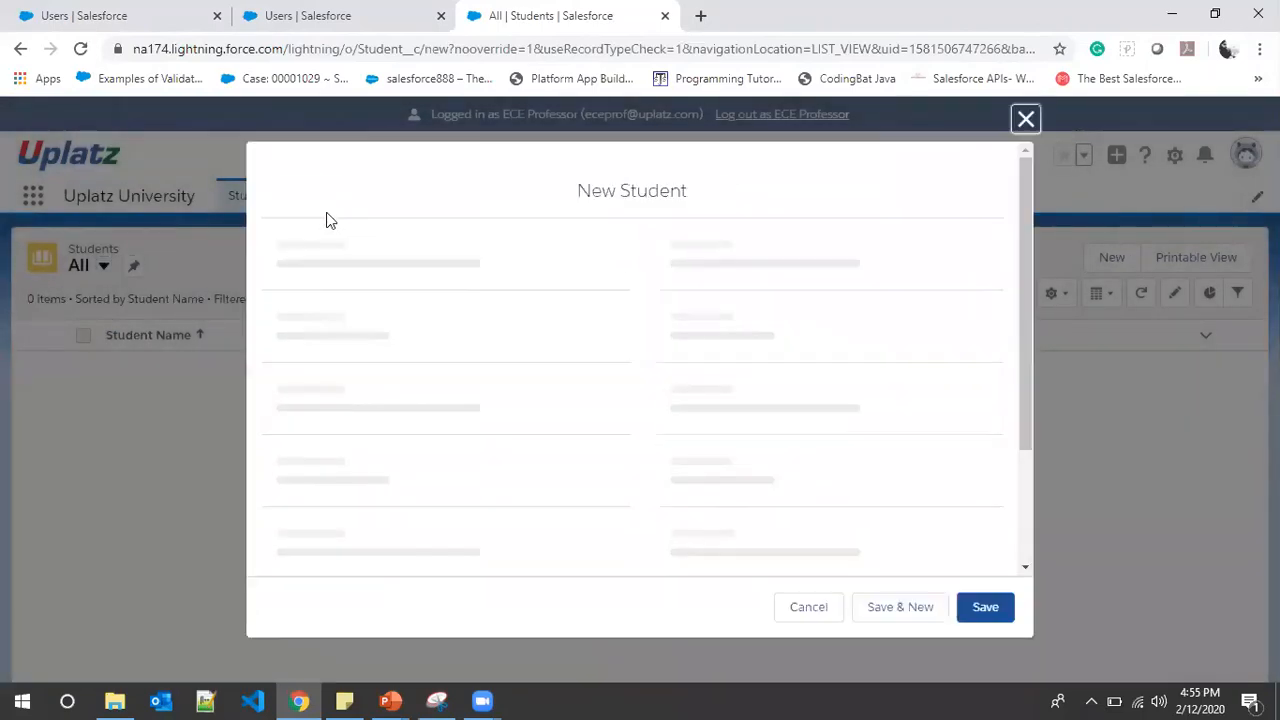
type("E")
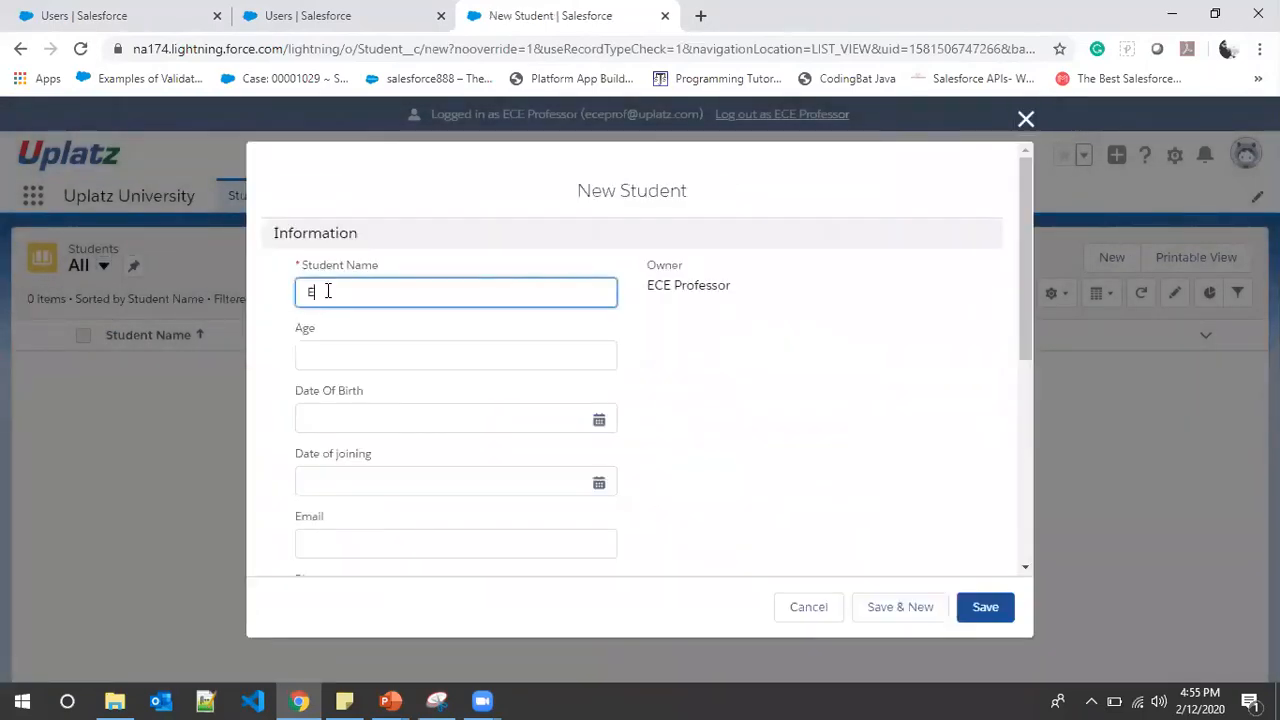
type("ce")
left_click(980, 605)
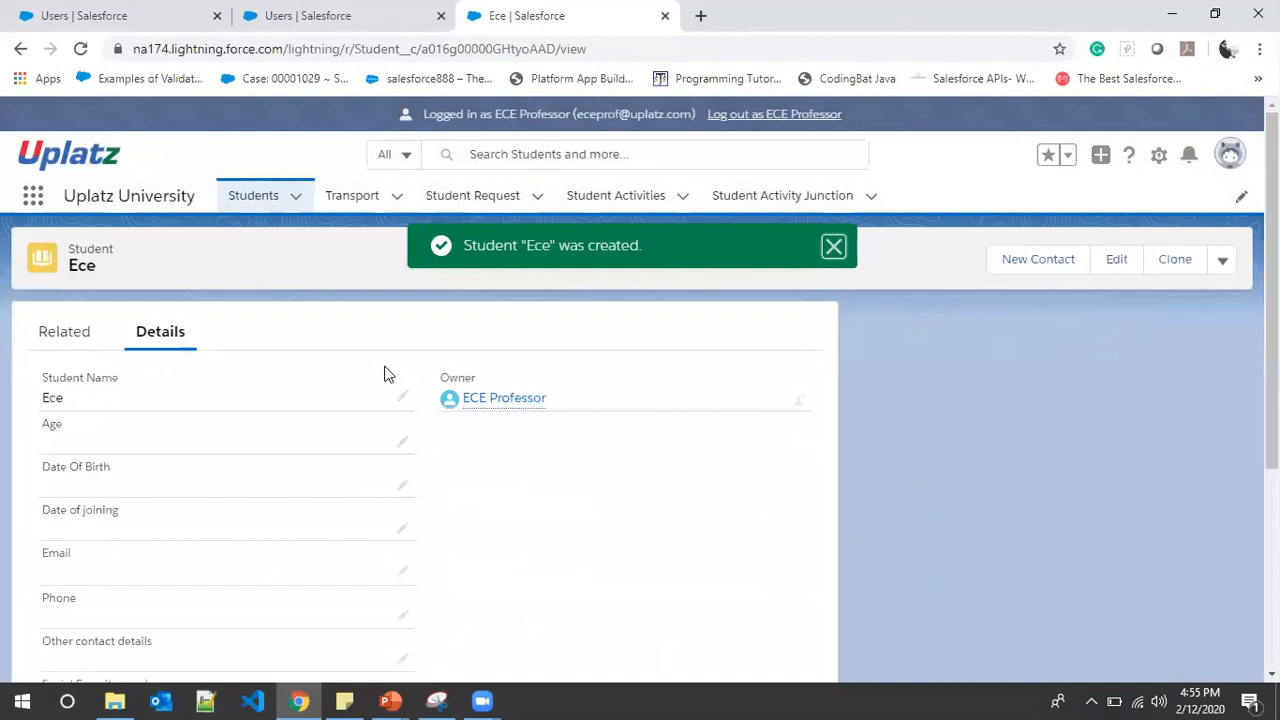
left_click(1222, 262)
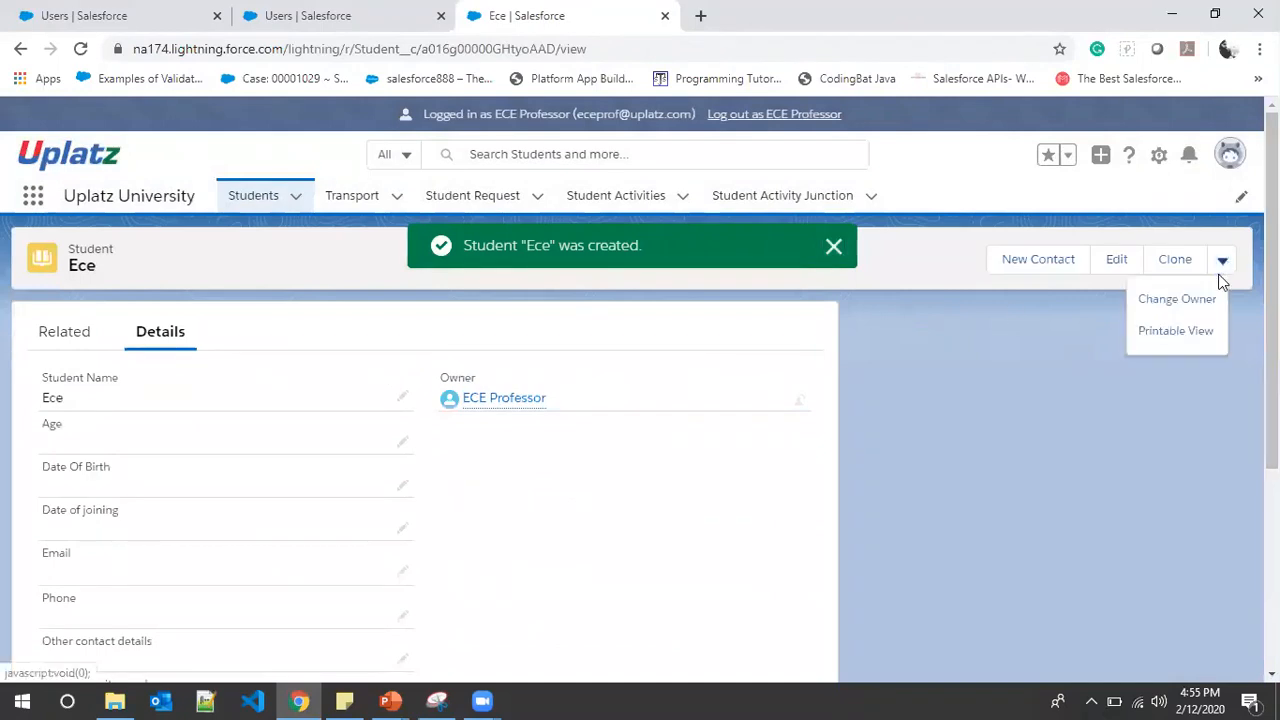
scroll(654, 428, "down", 3)
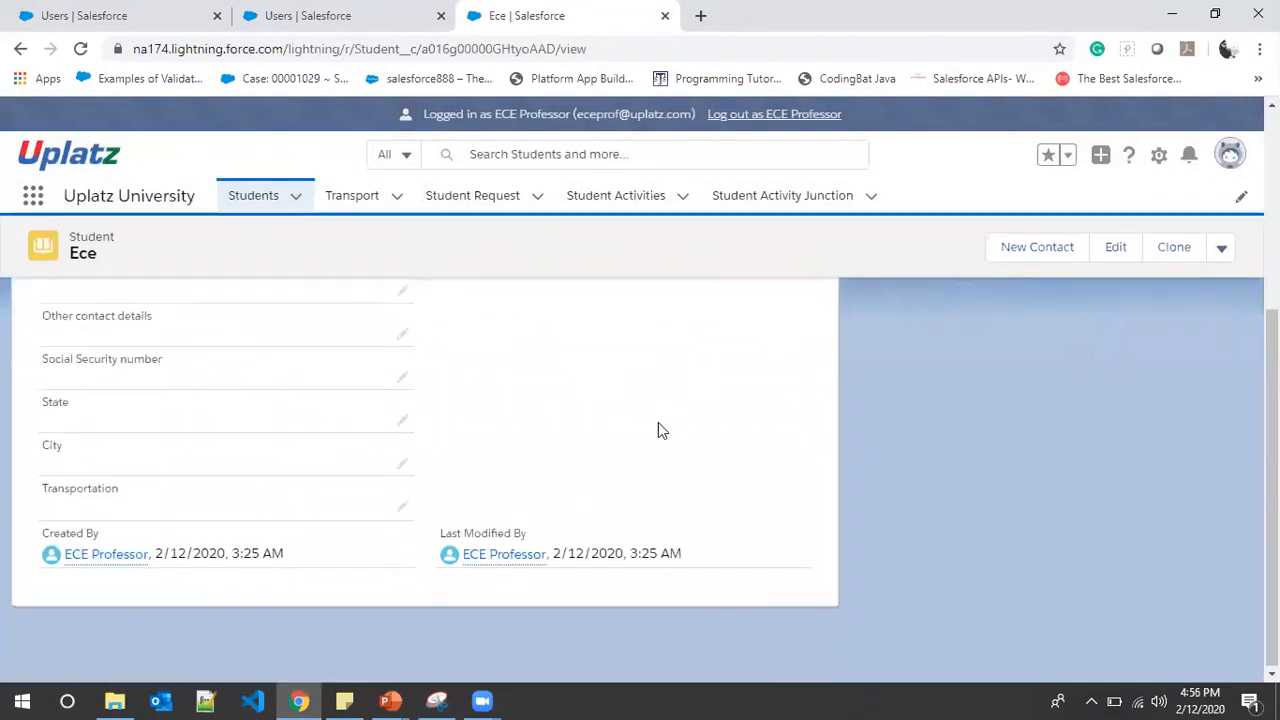
scroll(656, 422, "up", 4)
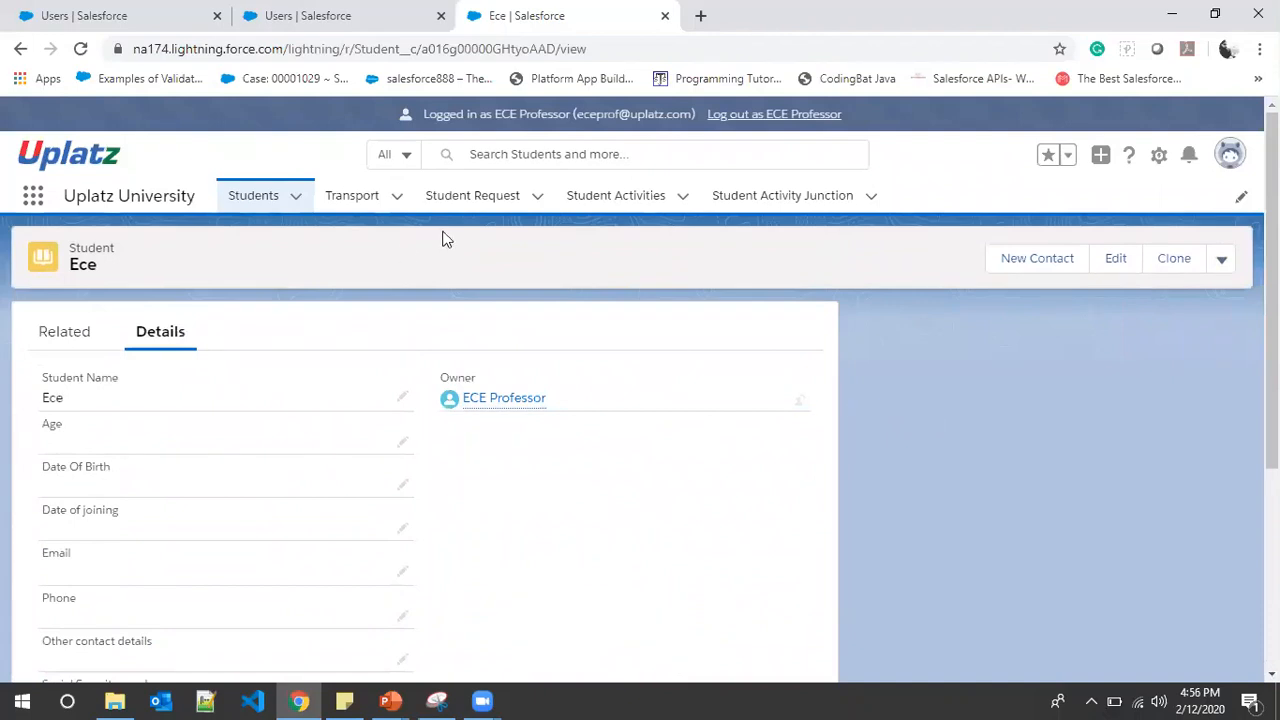
left_click(371, 14)
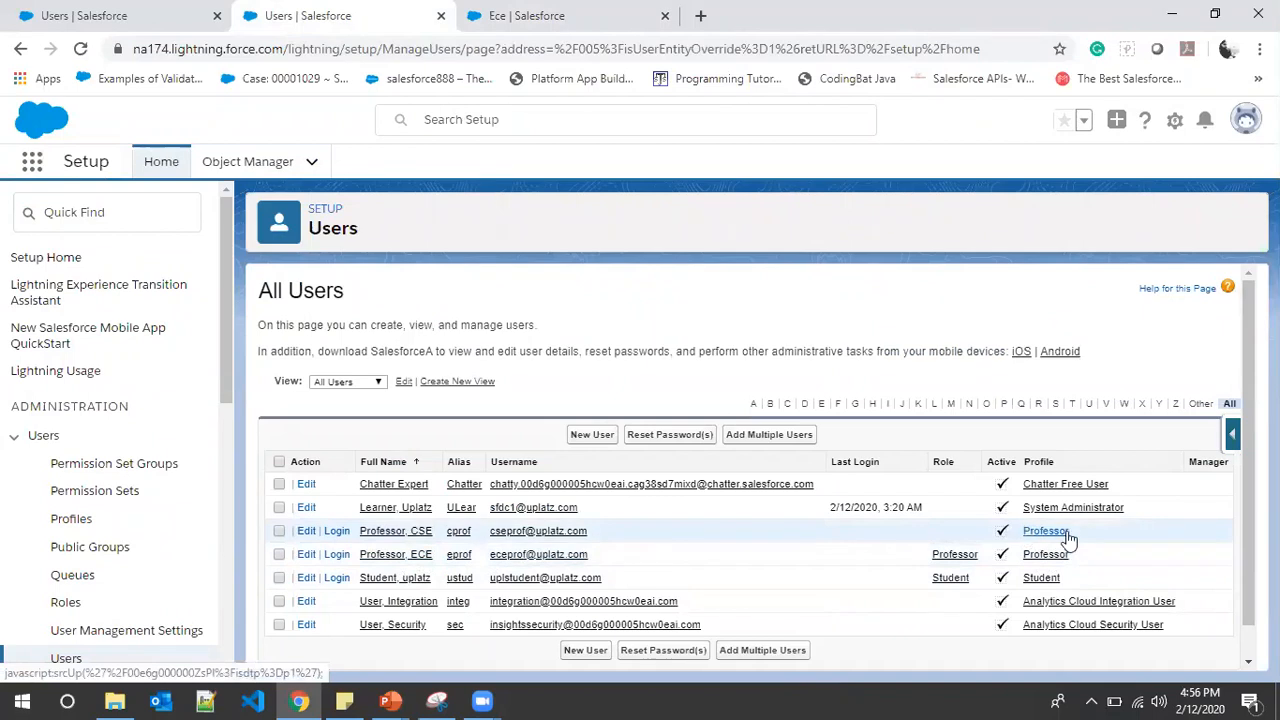
Log out as the ECE professor and advance the PowerPoint slide show to 'Page Layout Assignment'
left_click(571, 20)
left_click(782, 116)
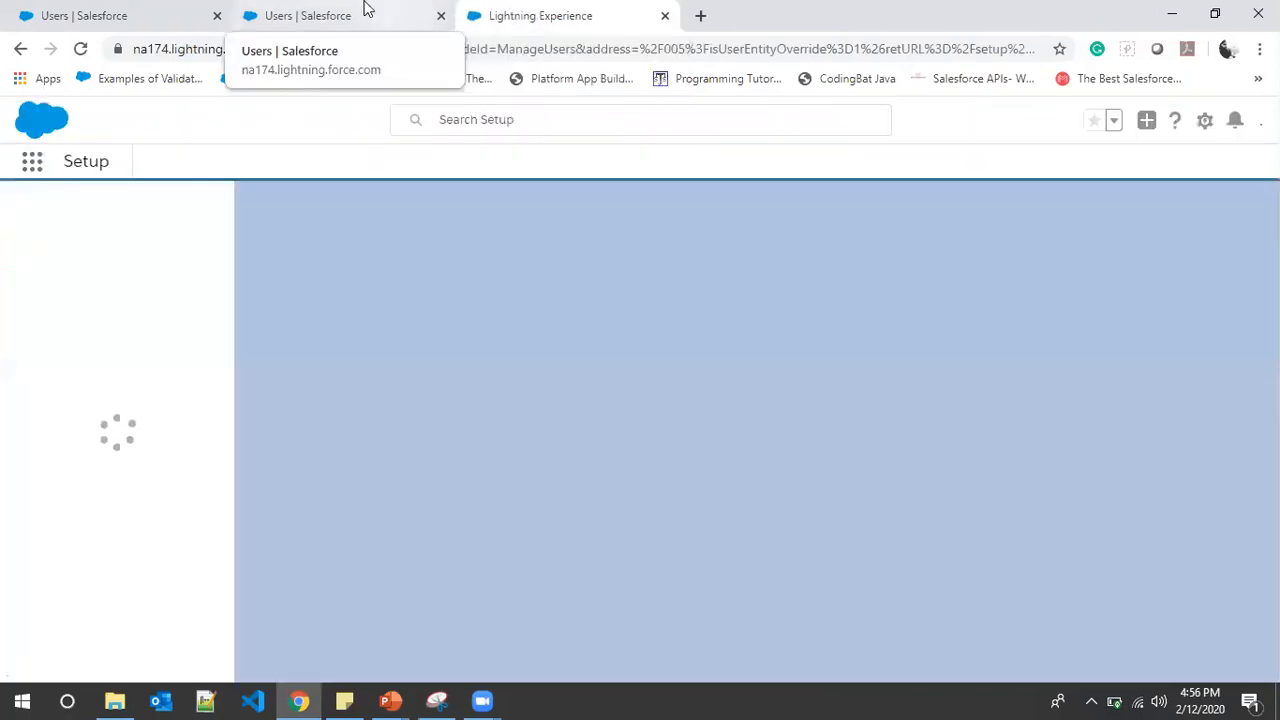
mouse_move(390, 700)
left_click(474, 624)
left_click(720, 242)
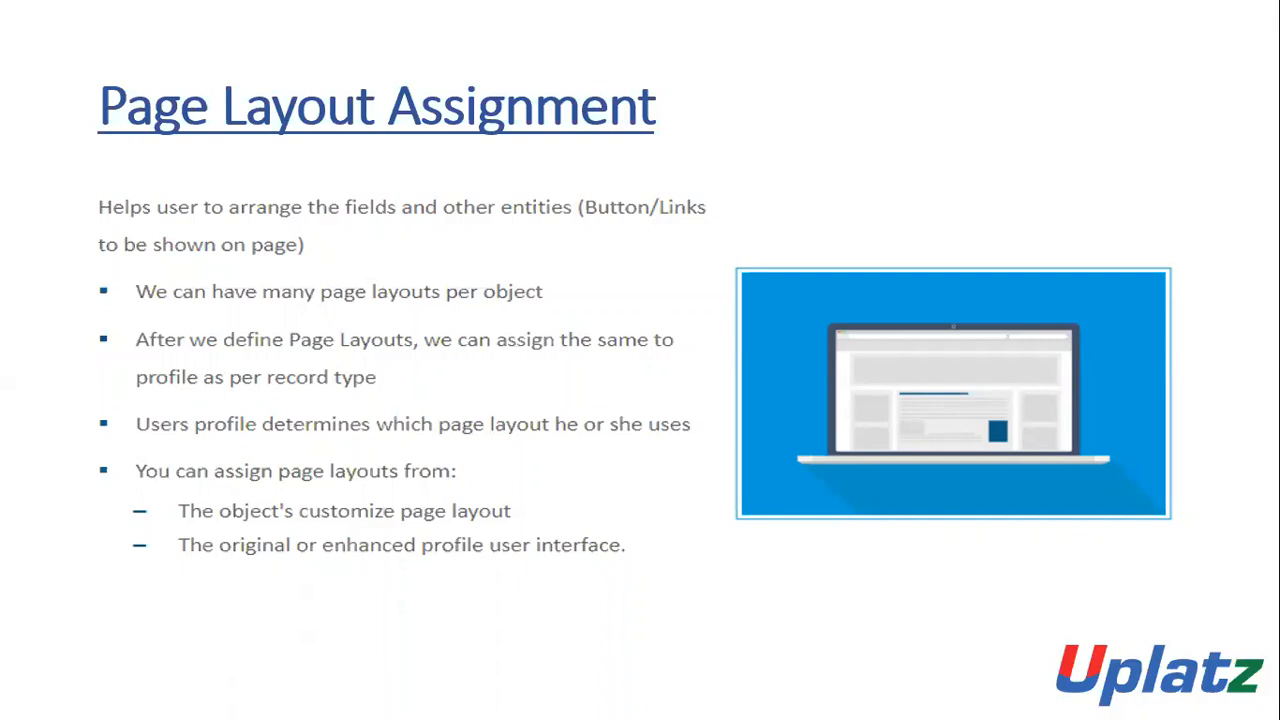
Return to the Page Layout Assignment slide, exit the slideshow, and bring back Salesforce All Users
key("Right")
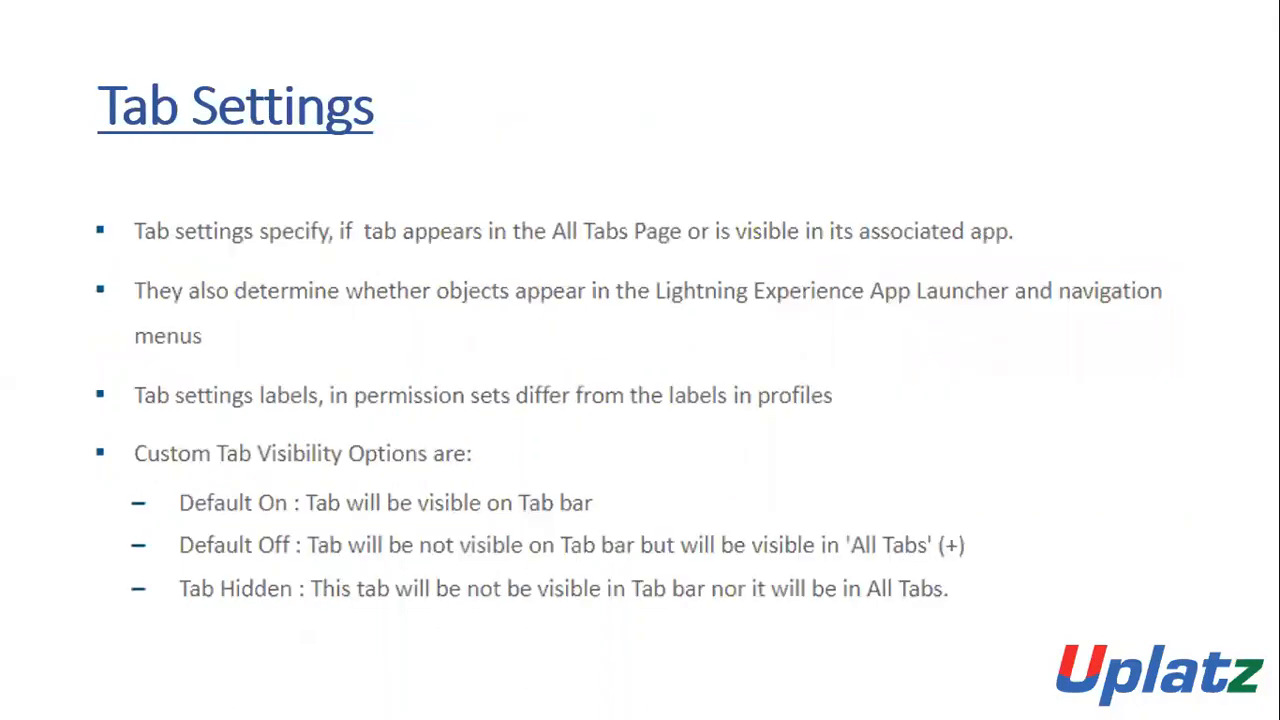
key("Left")
key("super")
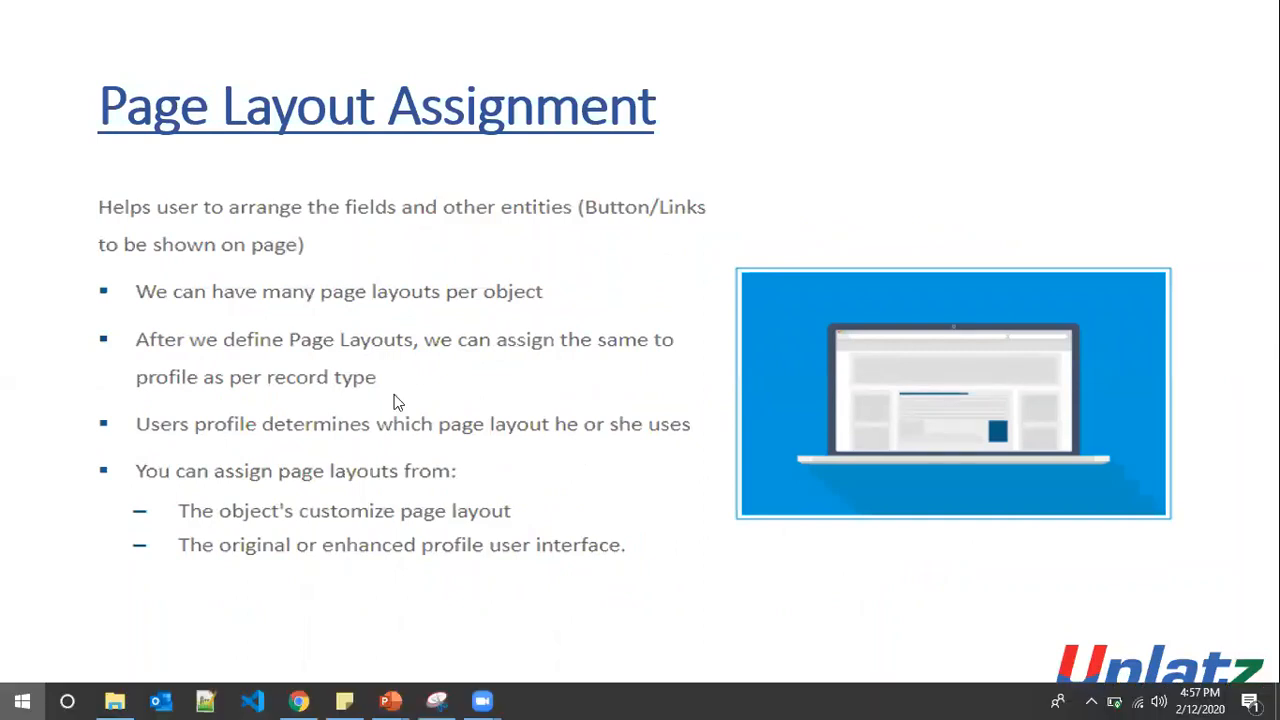
left_click(300, 700)
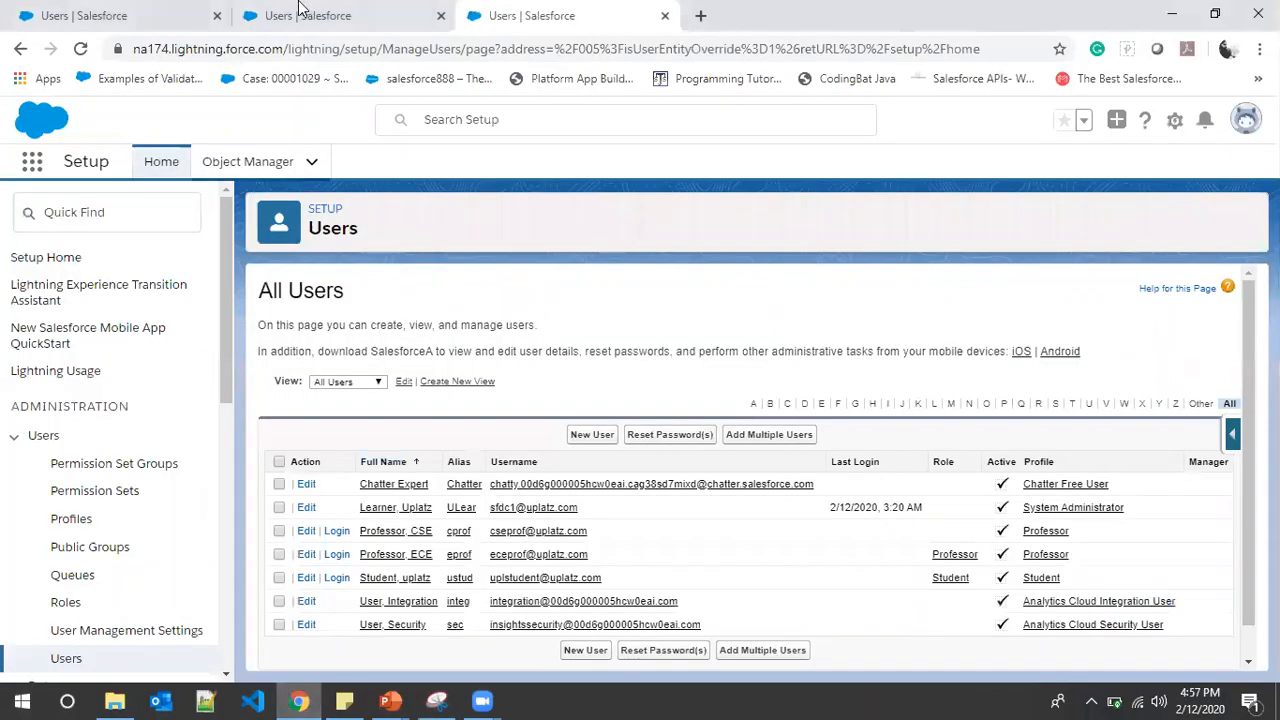
Switch to the Uplatz University app and close the two leftover Users tabs
left_click(32, 158)
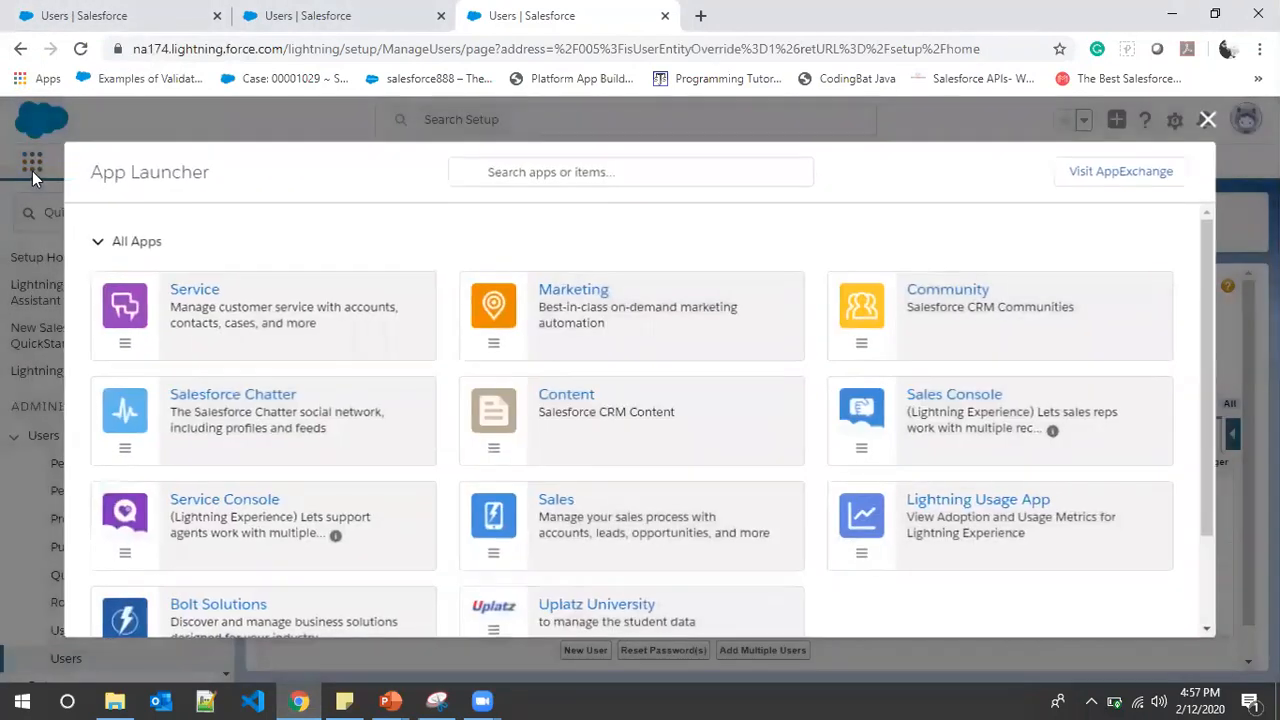
scroll(548, 528, "down", 1)
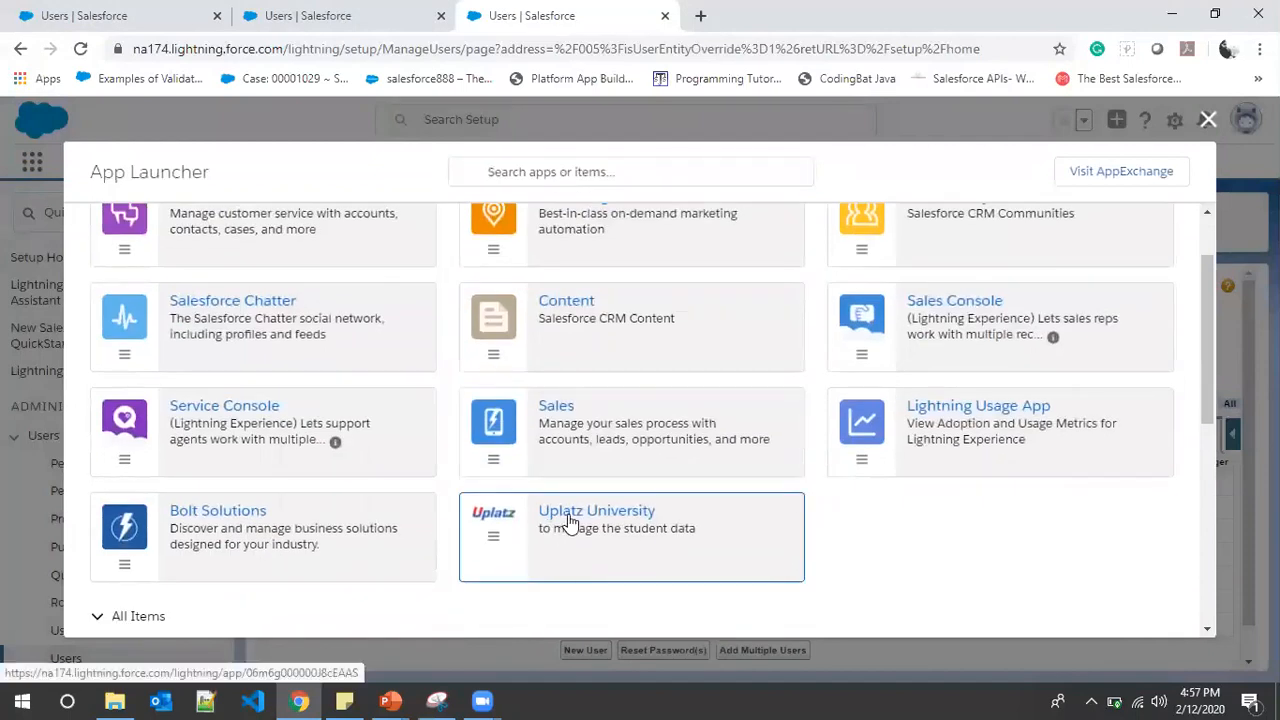
left_click(573, 518)
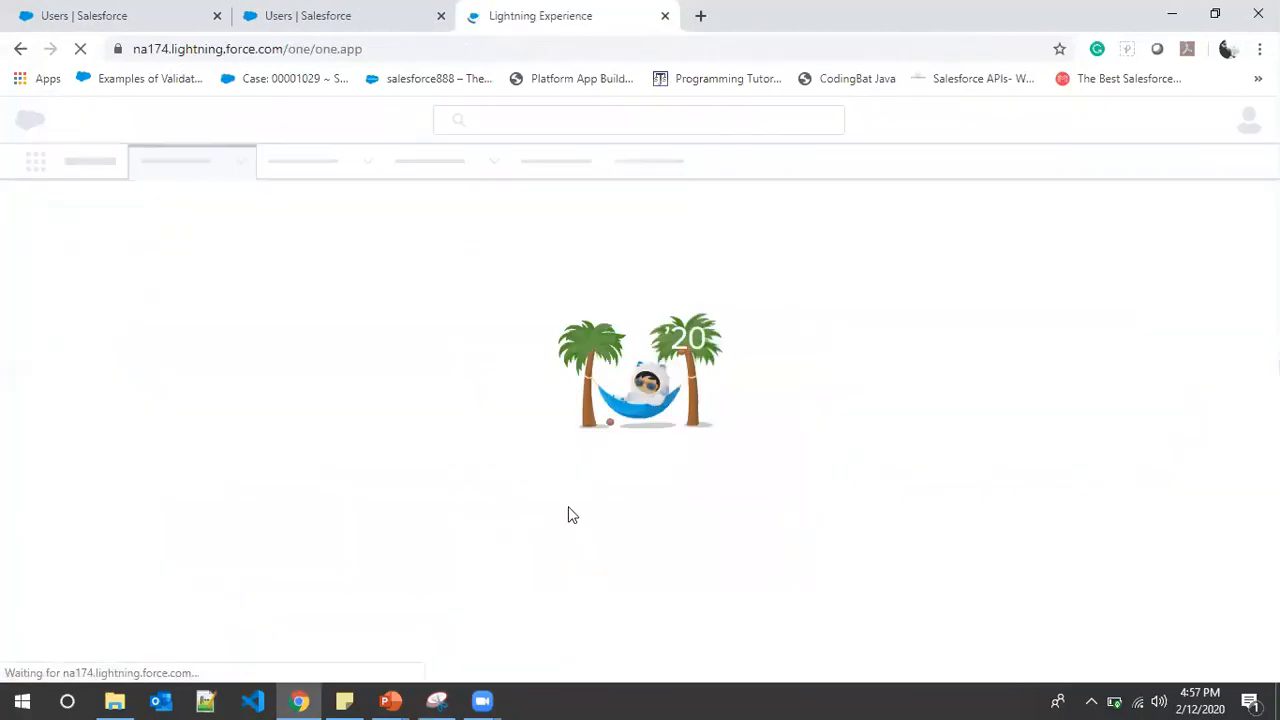
left_click(441, 15)
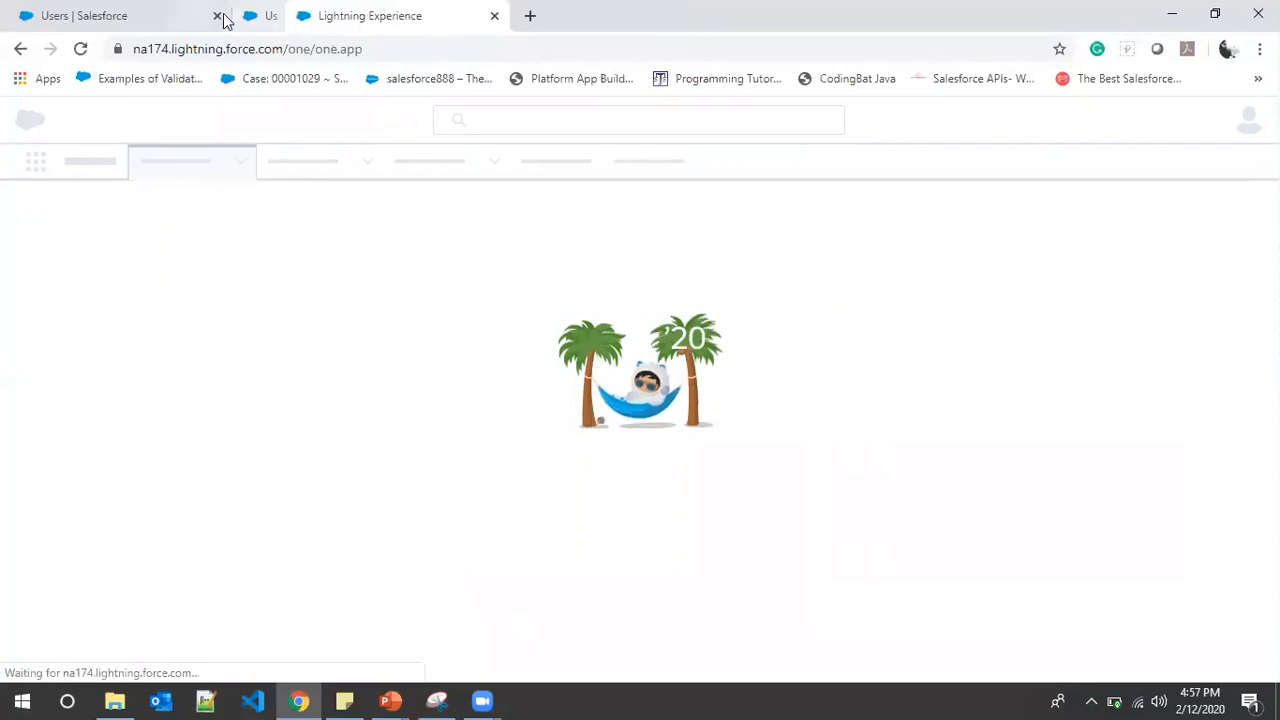
left_click(216, 17)
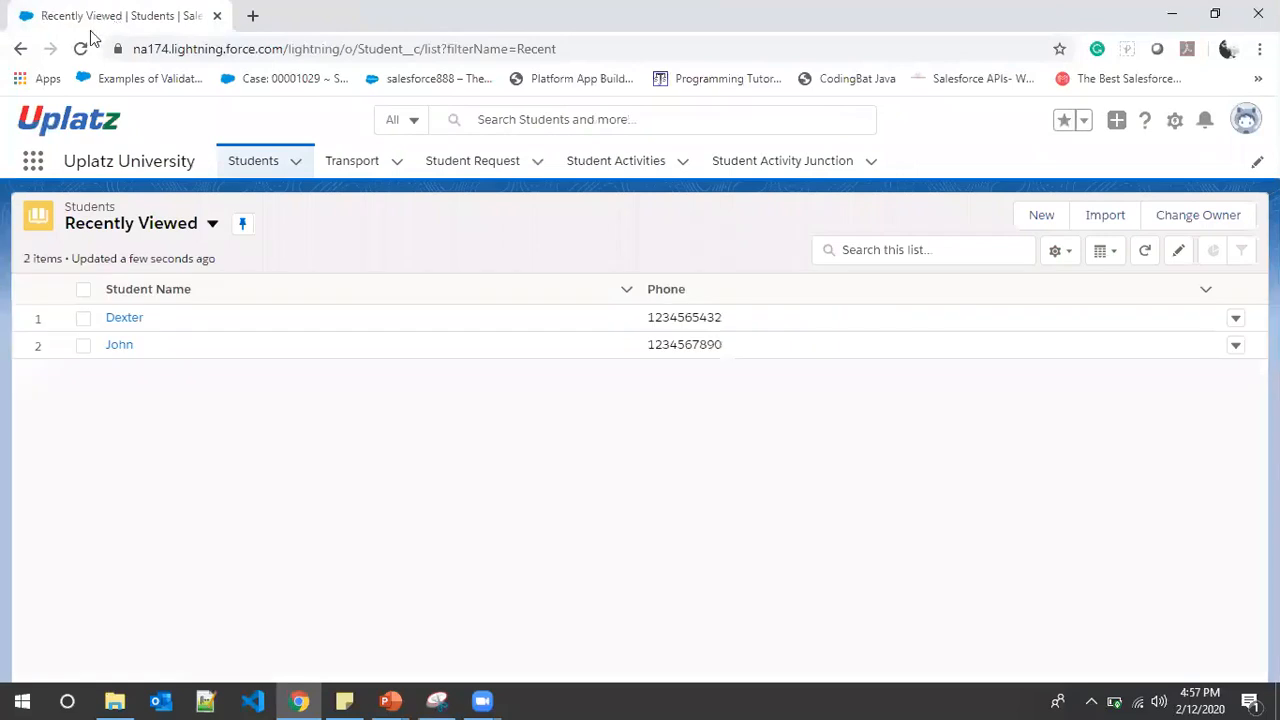
Open the first student in the Students list and look over the record's details
left_click(124, 318)
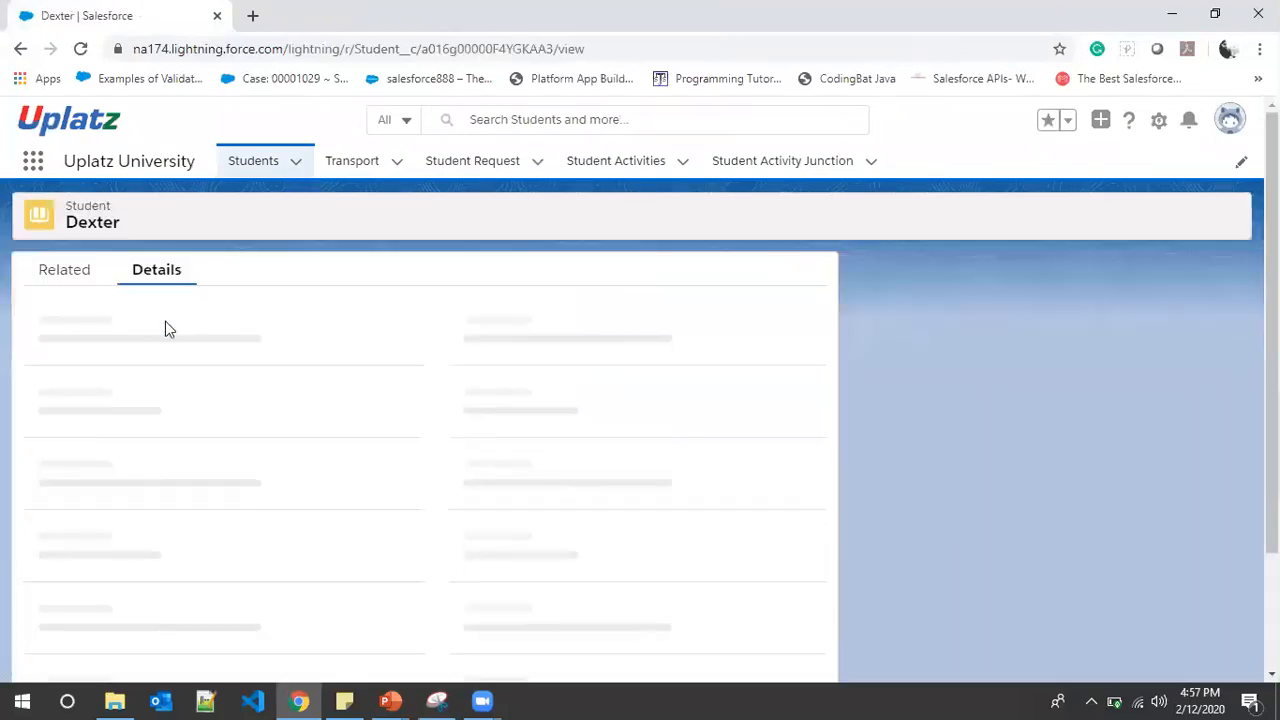
scroll(260, 338, "down", 1)
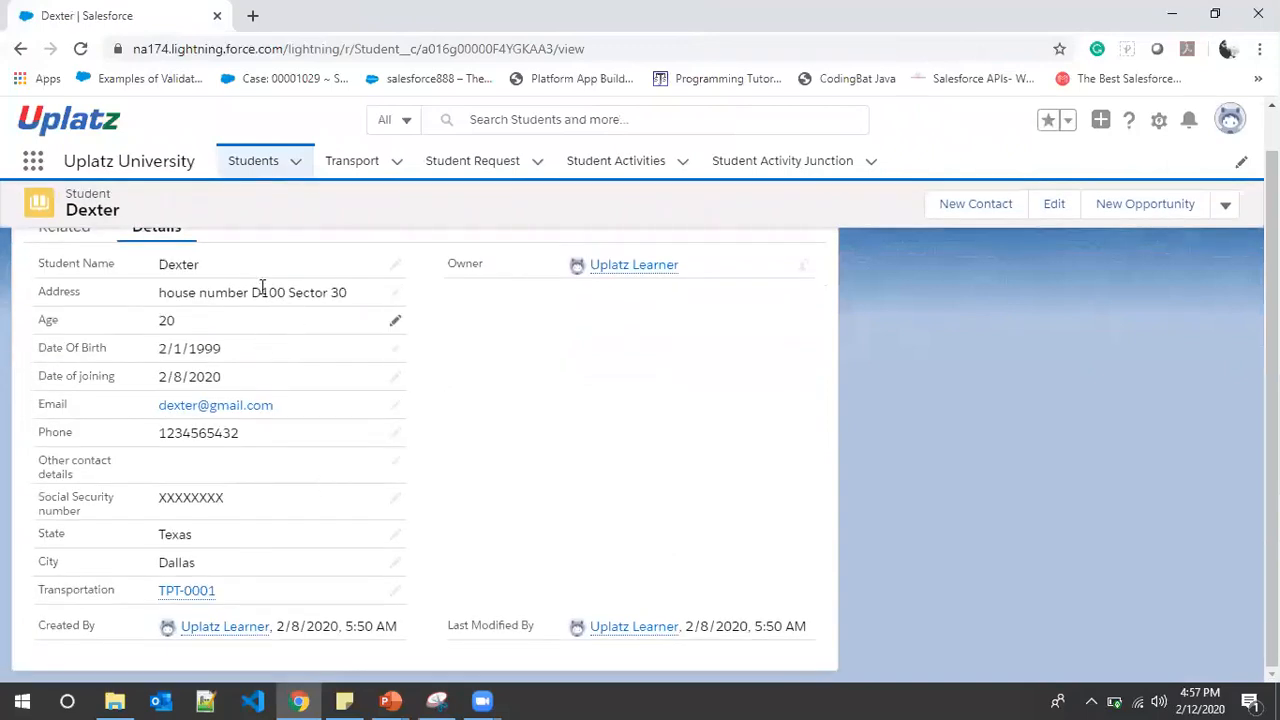
scroll(398, 310, "up", 1)
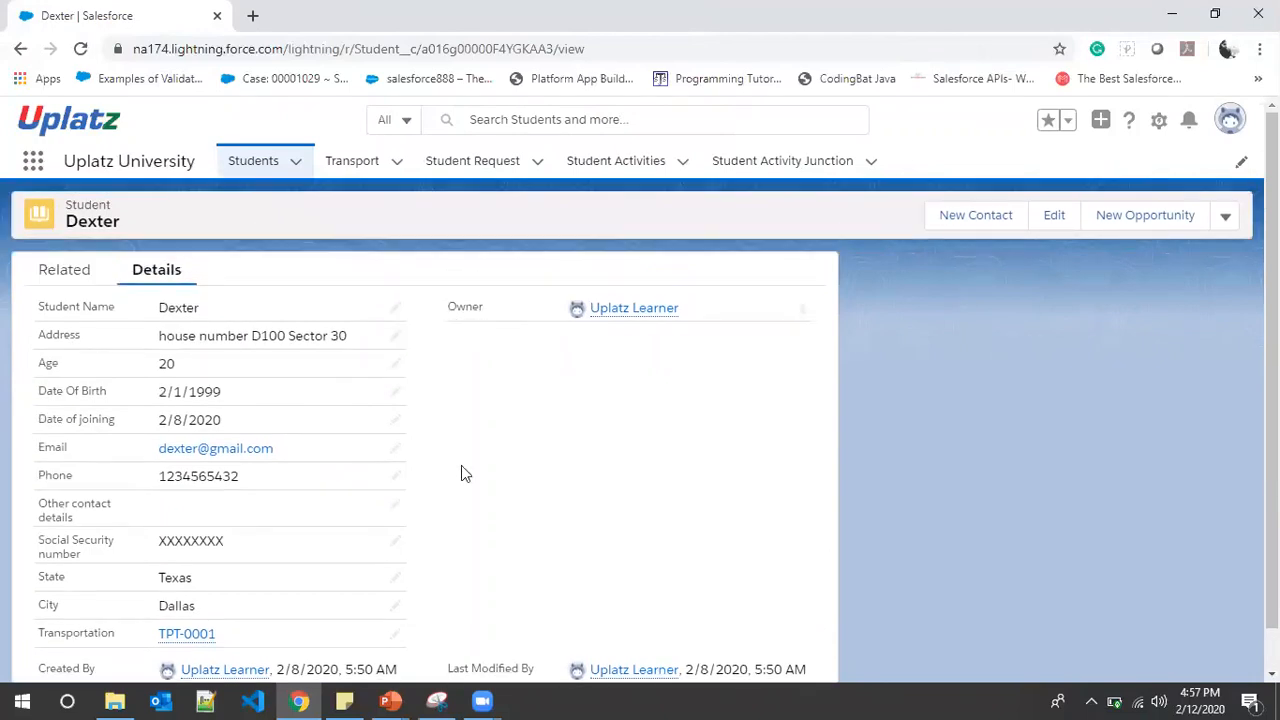
scroll(463, 472, "down", 1)
scroll(461, 475, "up", 1)
Open Edit Object for Student from the gear menu and list its page layouts, showing 'Student Layout'
left_click(1160, 122)
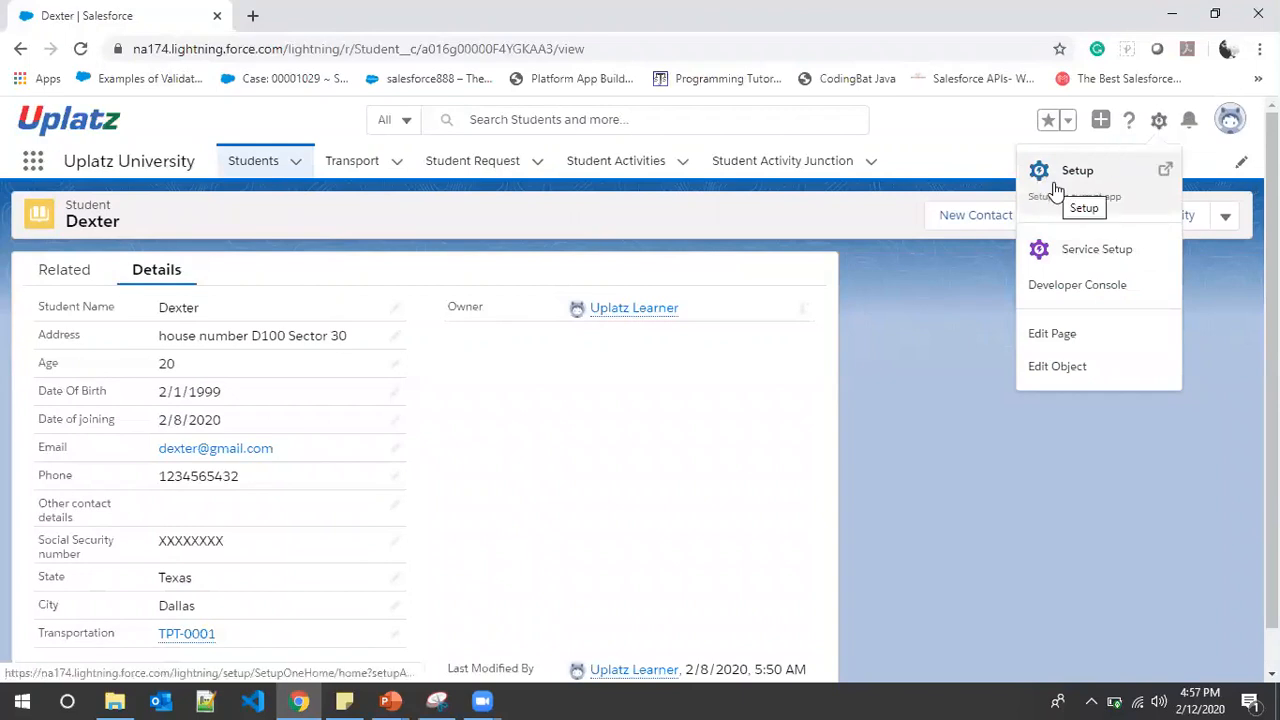
left_click(1057, 367)
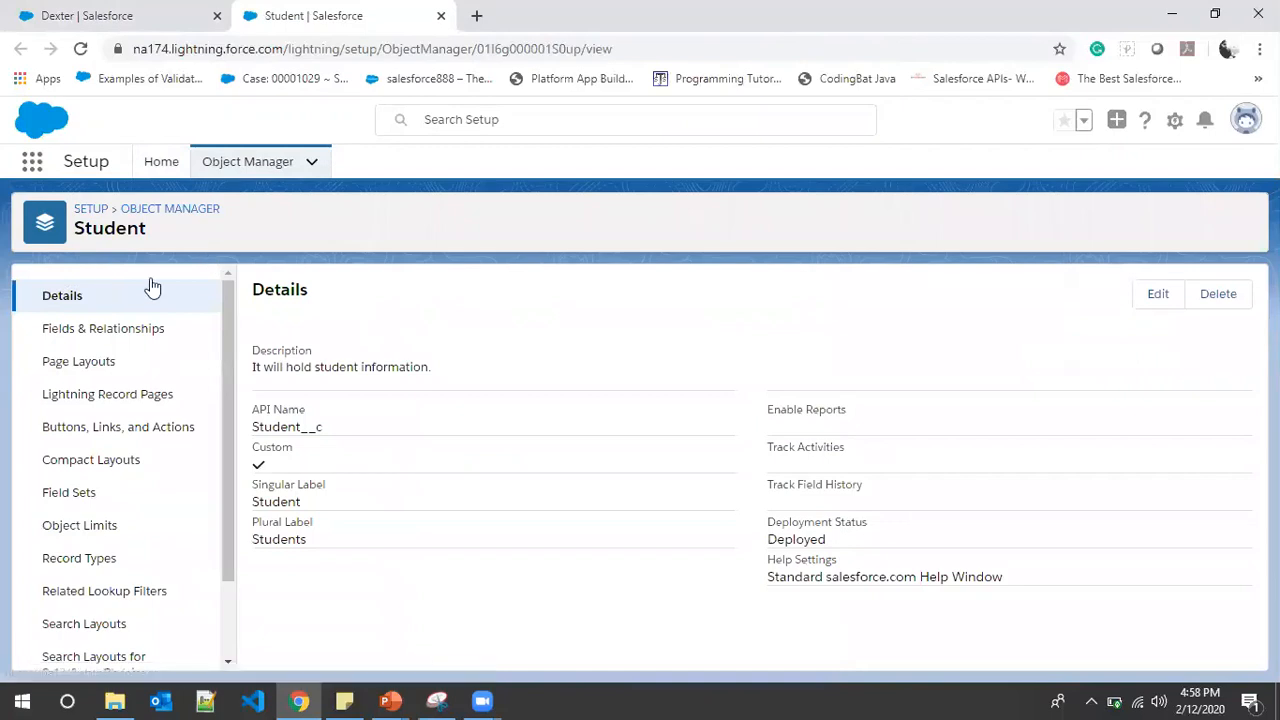
left_click(101, 369)
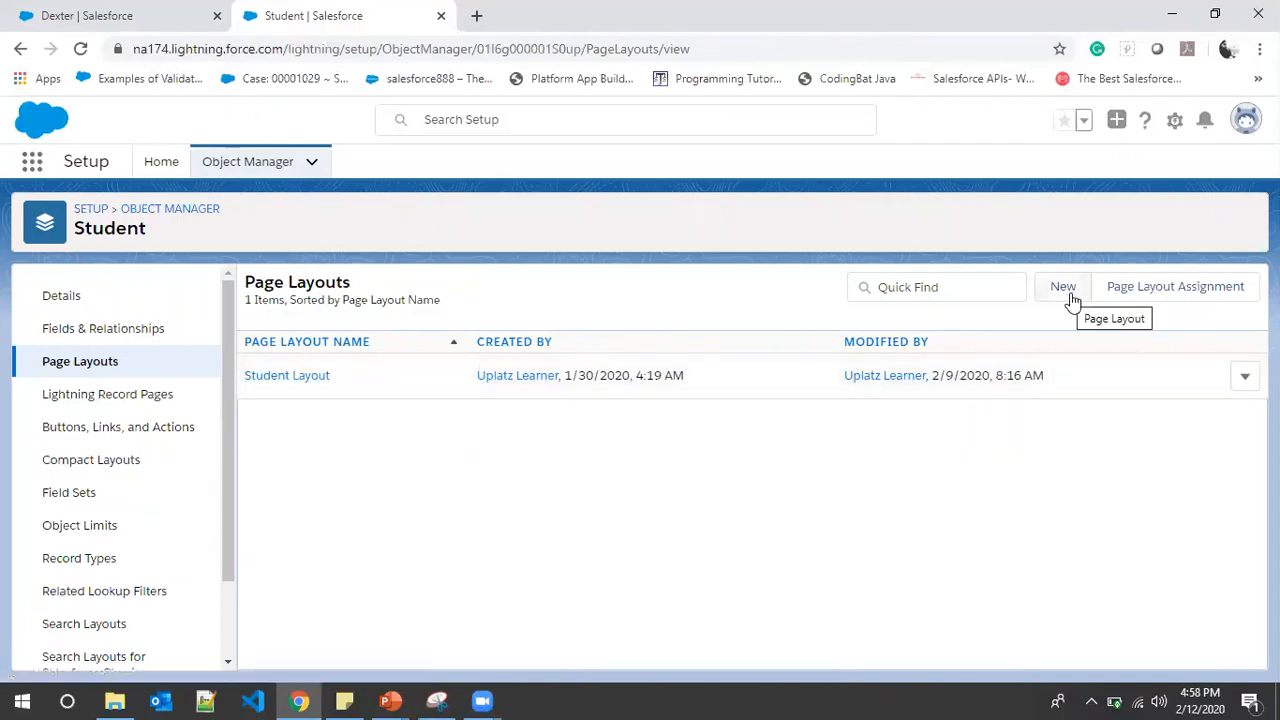
Edit Student Layout and place Date Of Birth between Age and Date of joining
left_click(1246, 381)
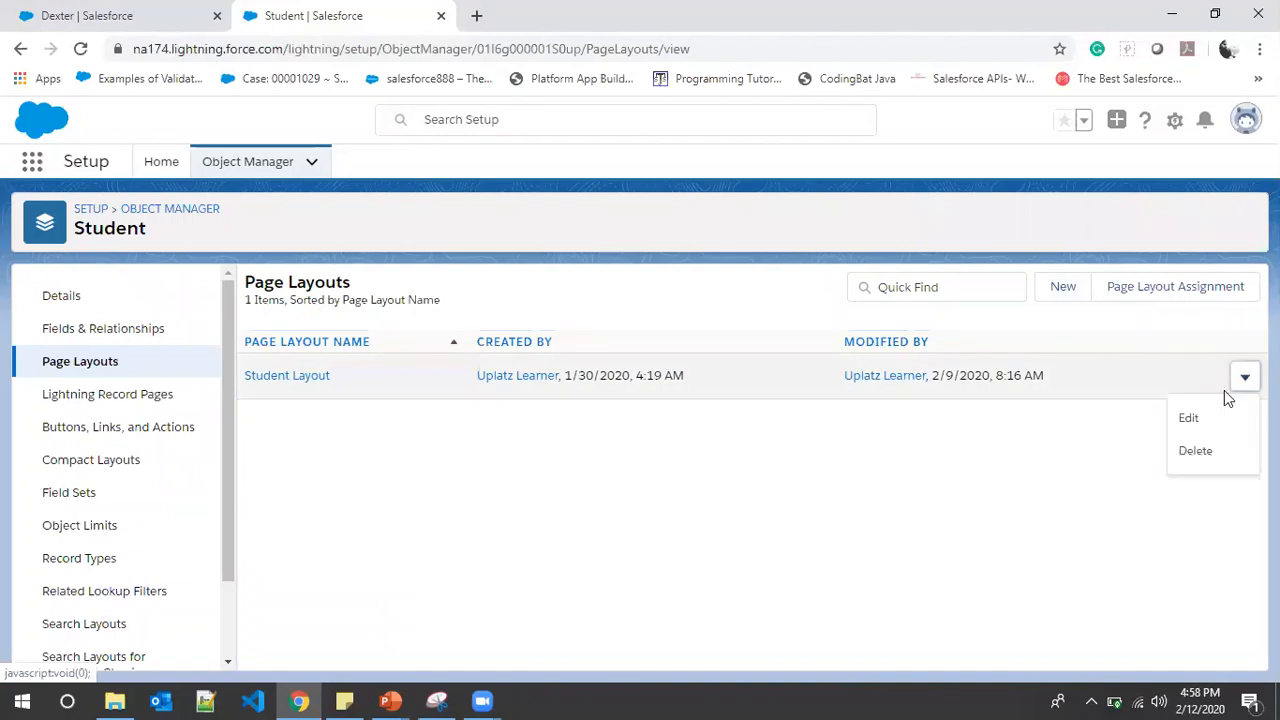
left_click(1185, 420)
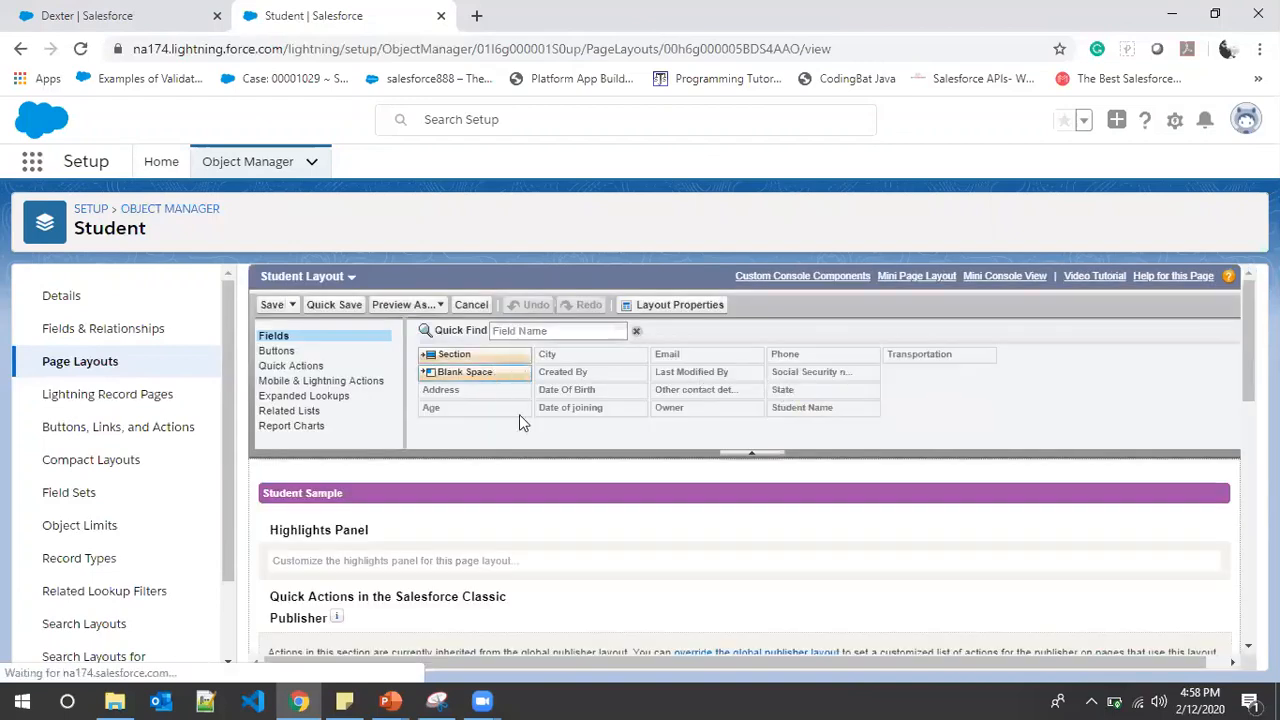
scroll(619, 490, "down", 10)
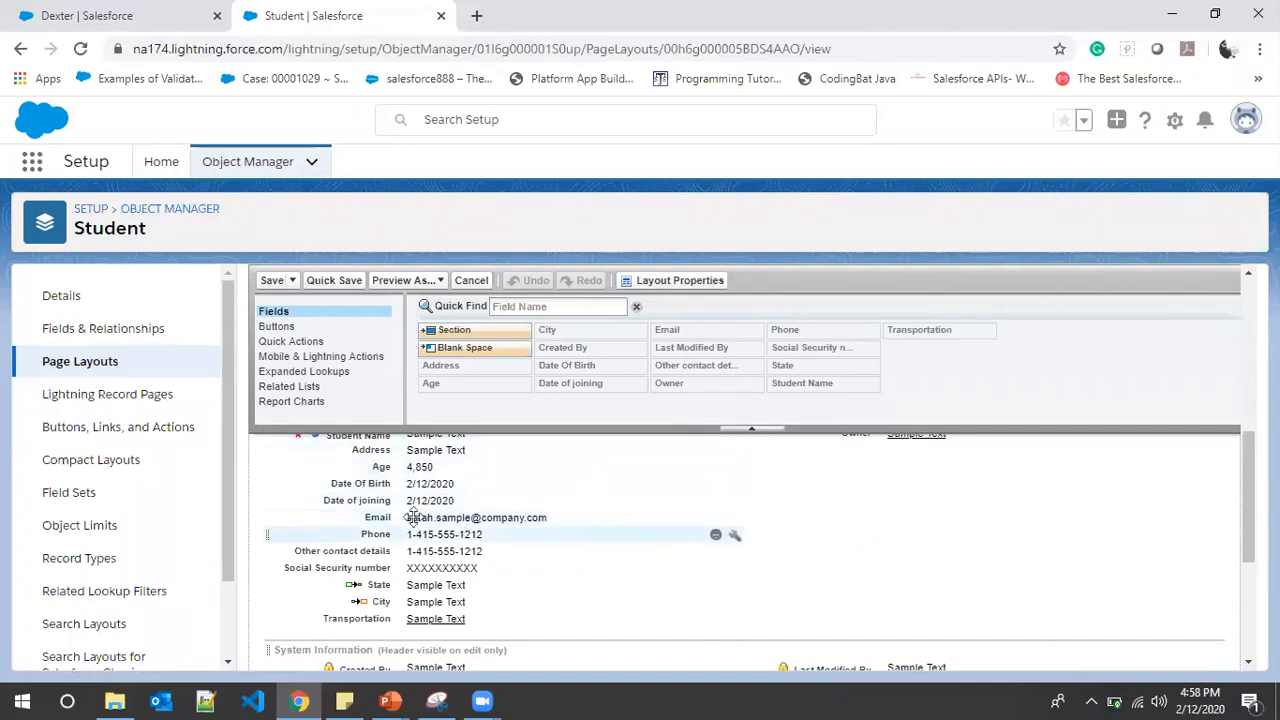
left_click(380, 485)
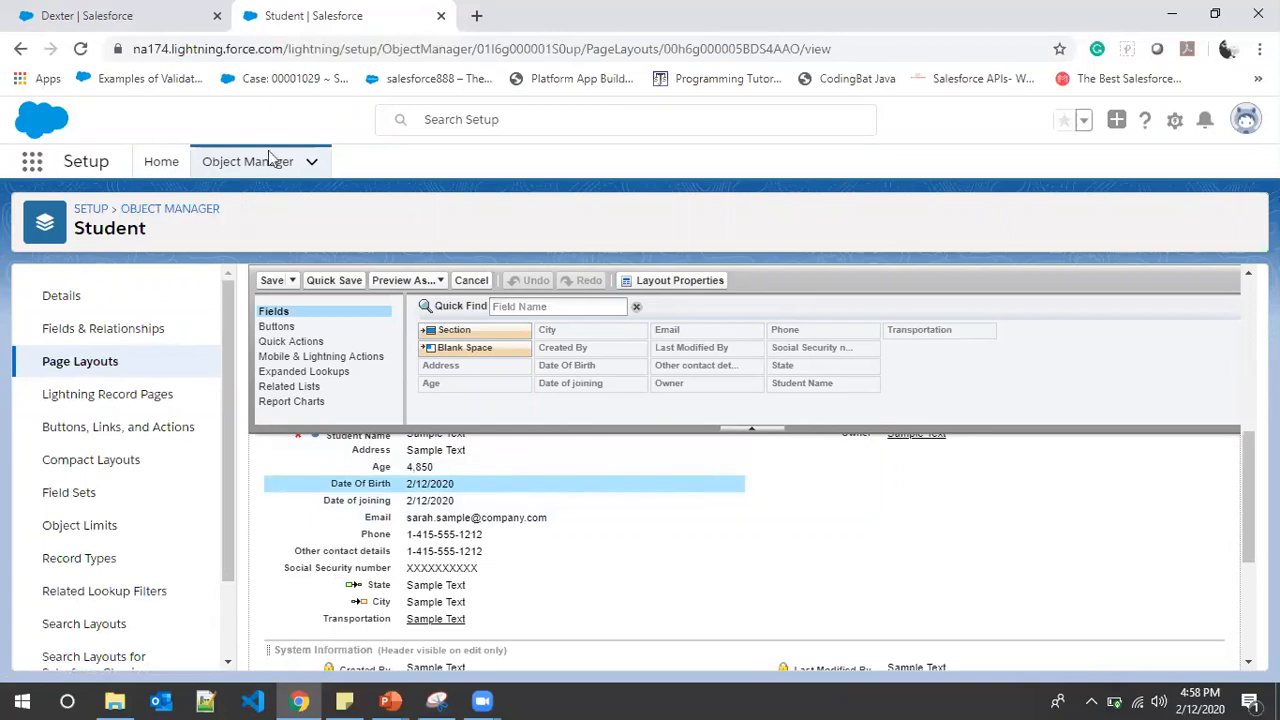
left_click(115, 16)
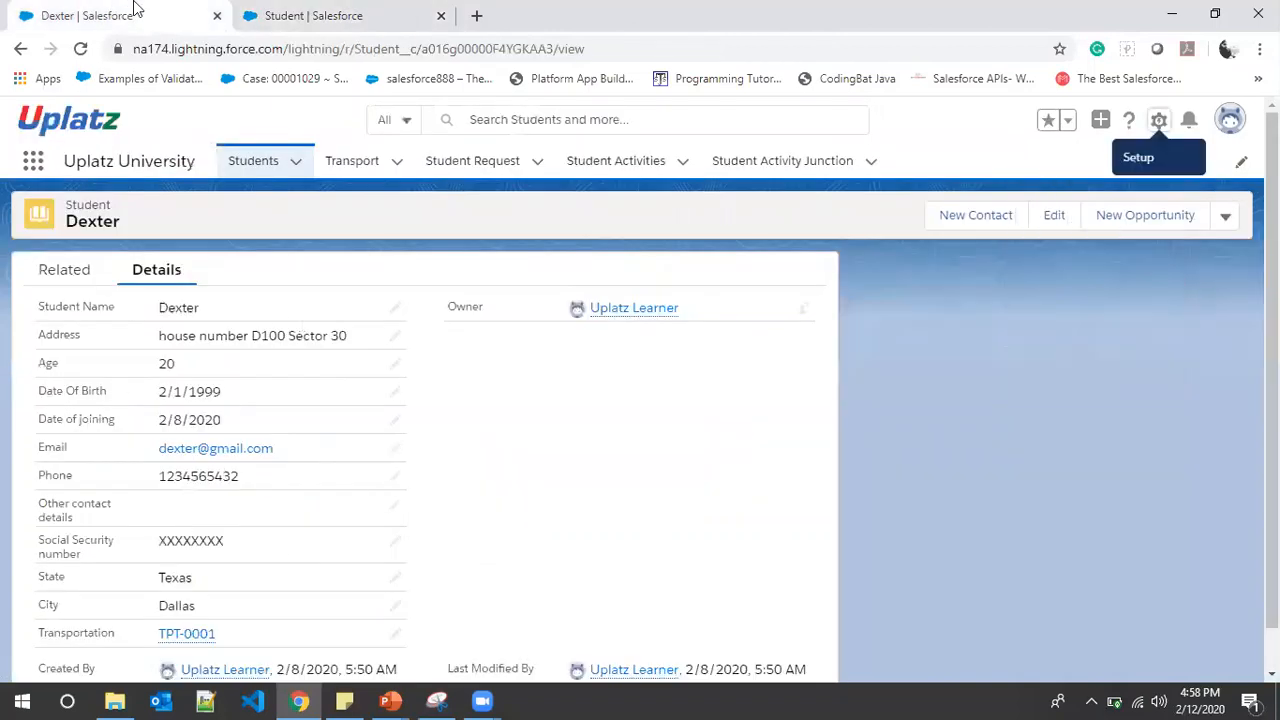
left_click(325, 8)
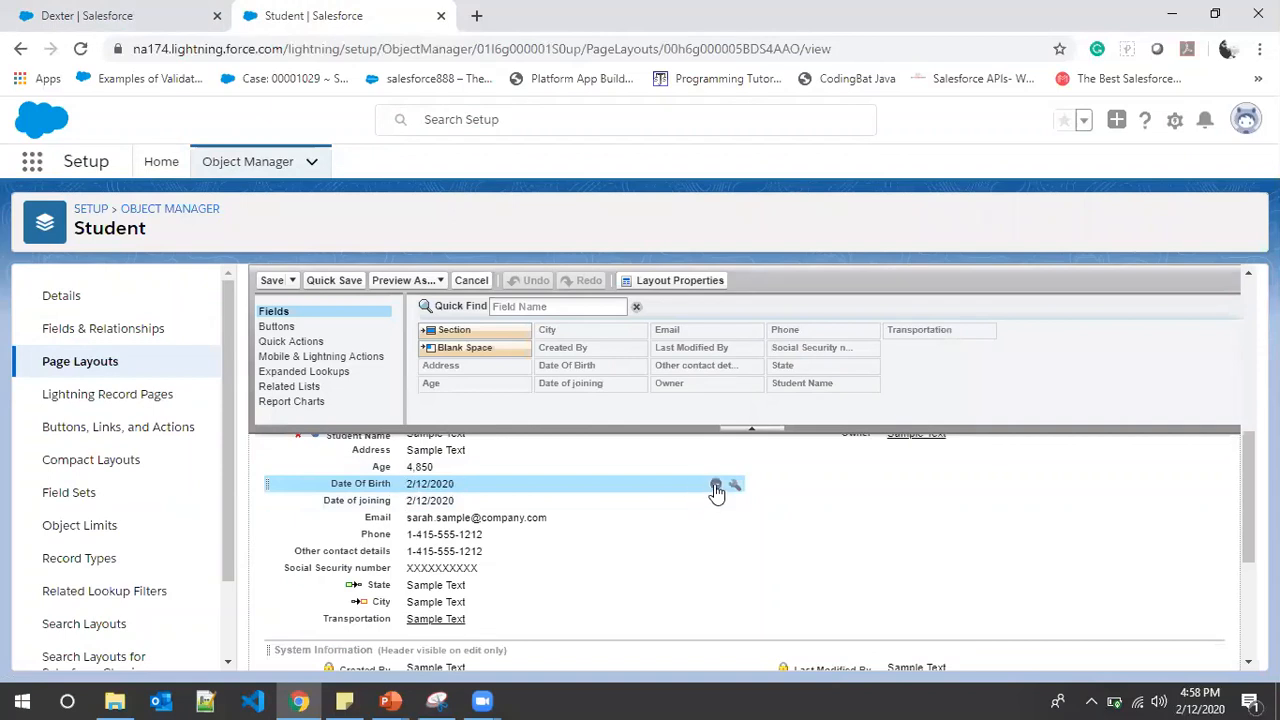
left_click(716, 485)
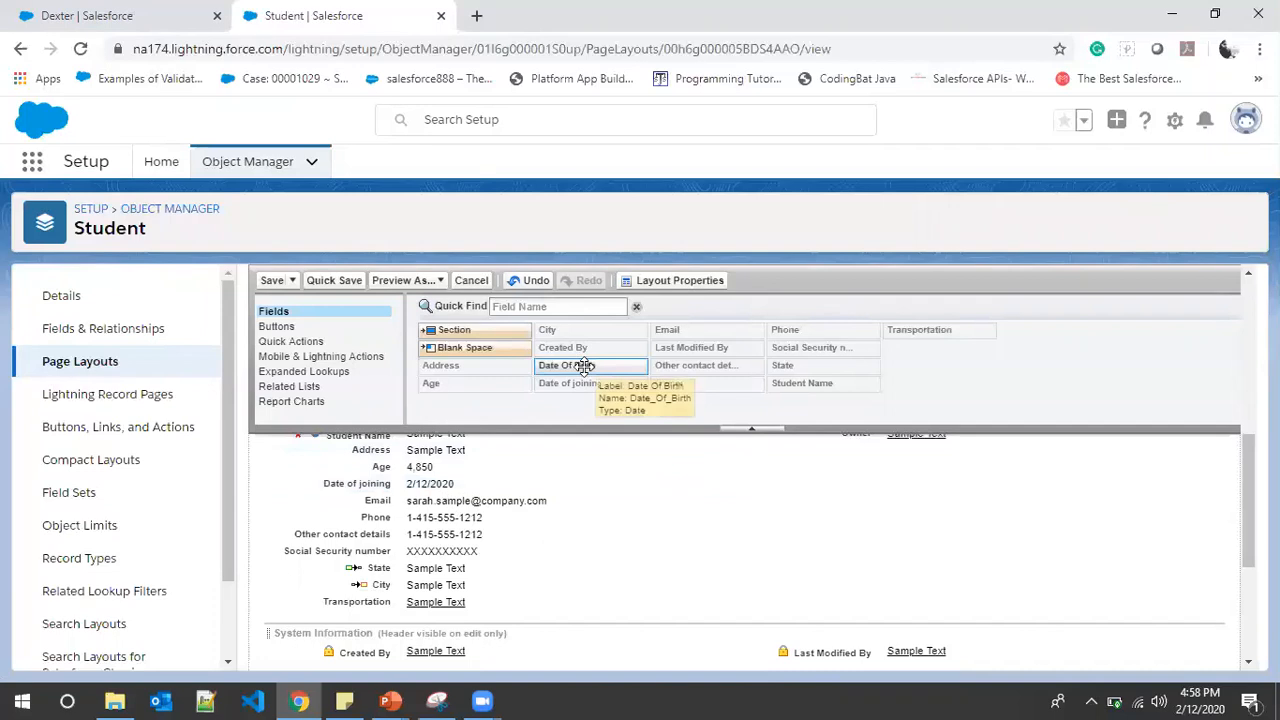
left_click_drag(583, 368, 412, 482)
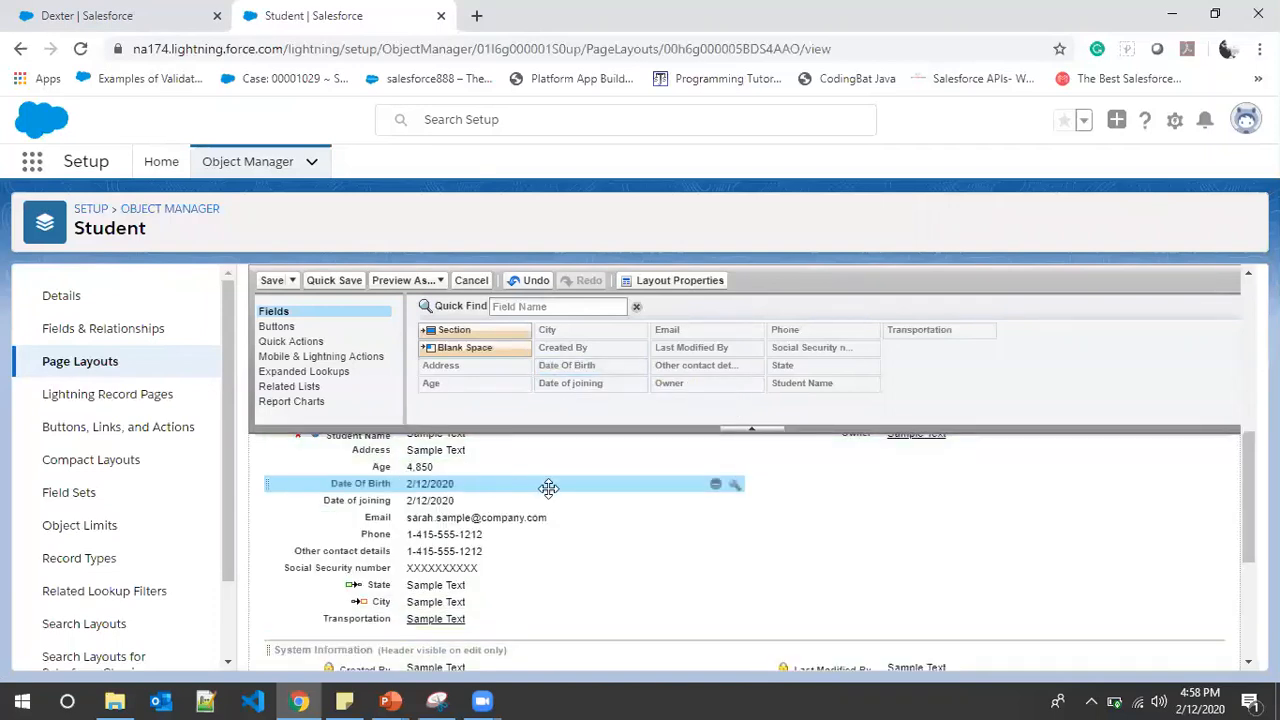
Move the Address field to the right column under Owner
scroll(685, 539, "down", 1)
scroll(720, 545, "up", 1)
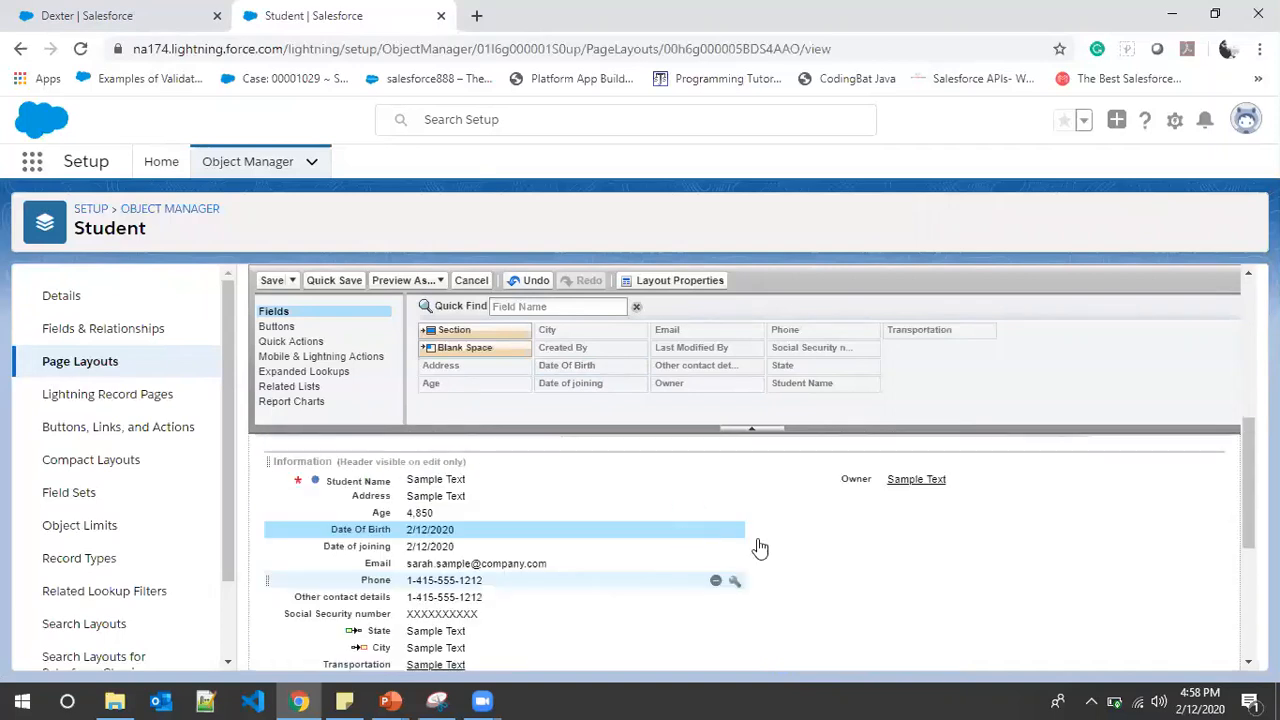
scroll(512, 522, "down", 2)
scroll(513, 521, "up", 2)
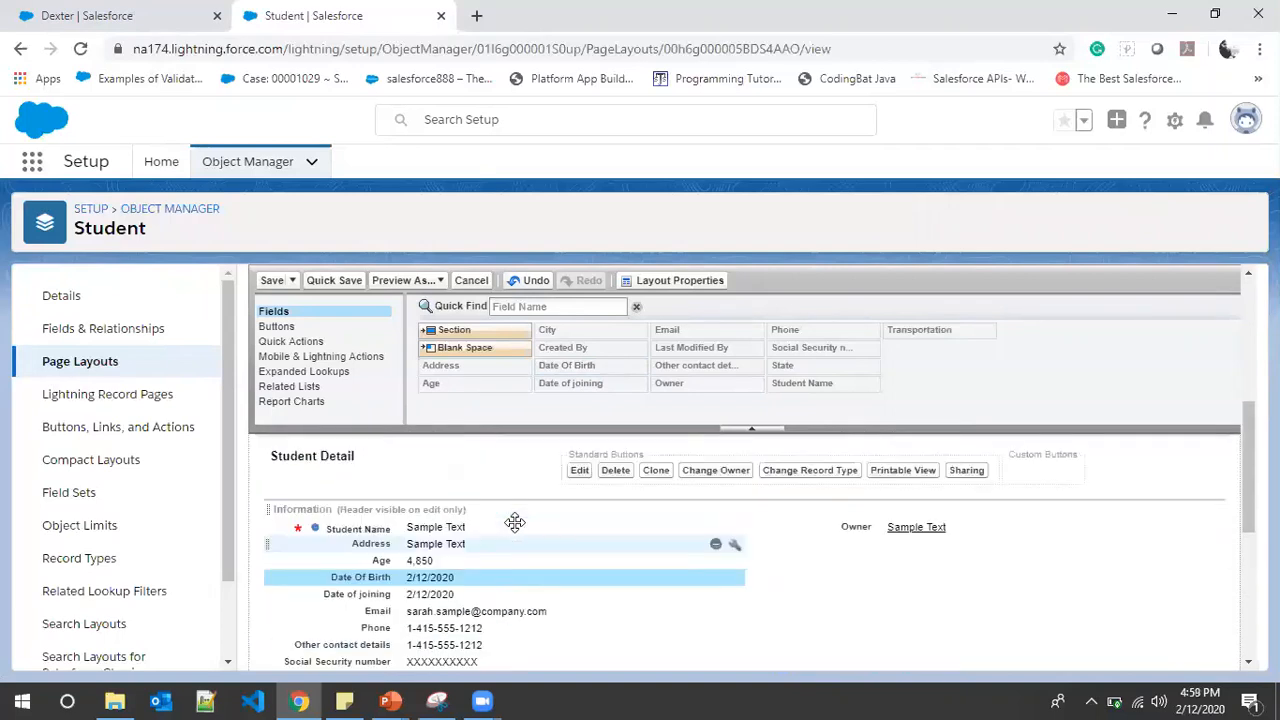
scroll(580, 518, "down", 1)
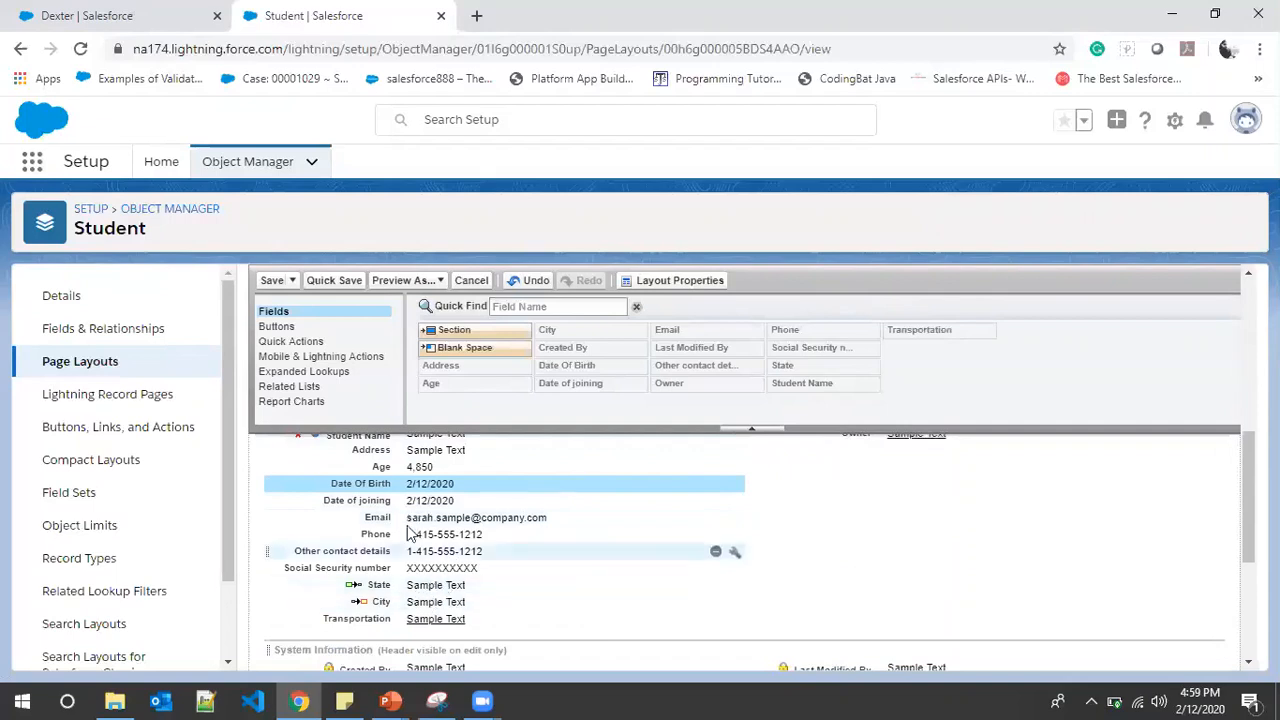
scroll(422, 553, "up", 1)
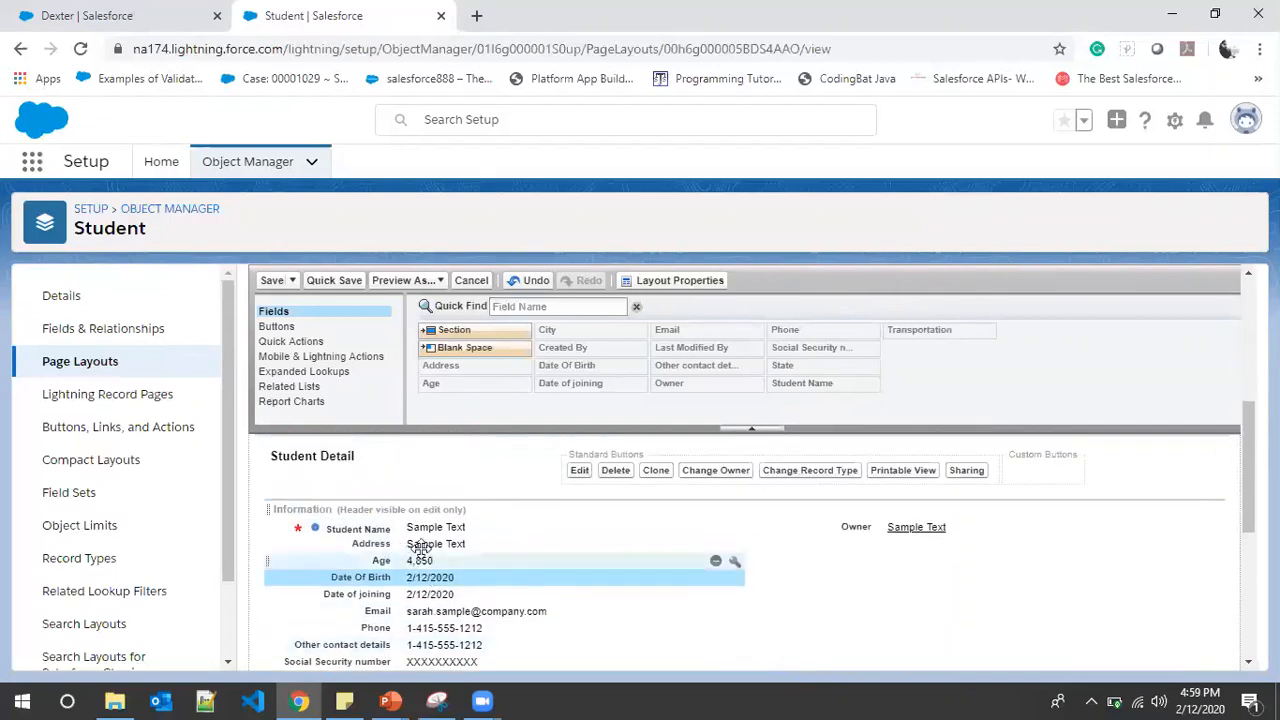
left_click_drag(386, 548, 909, 551)
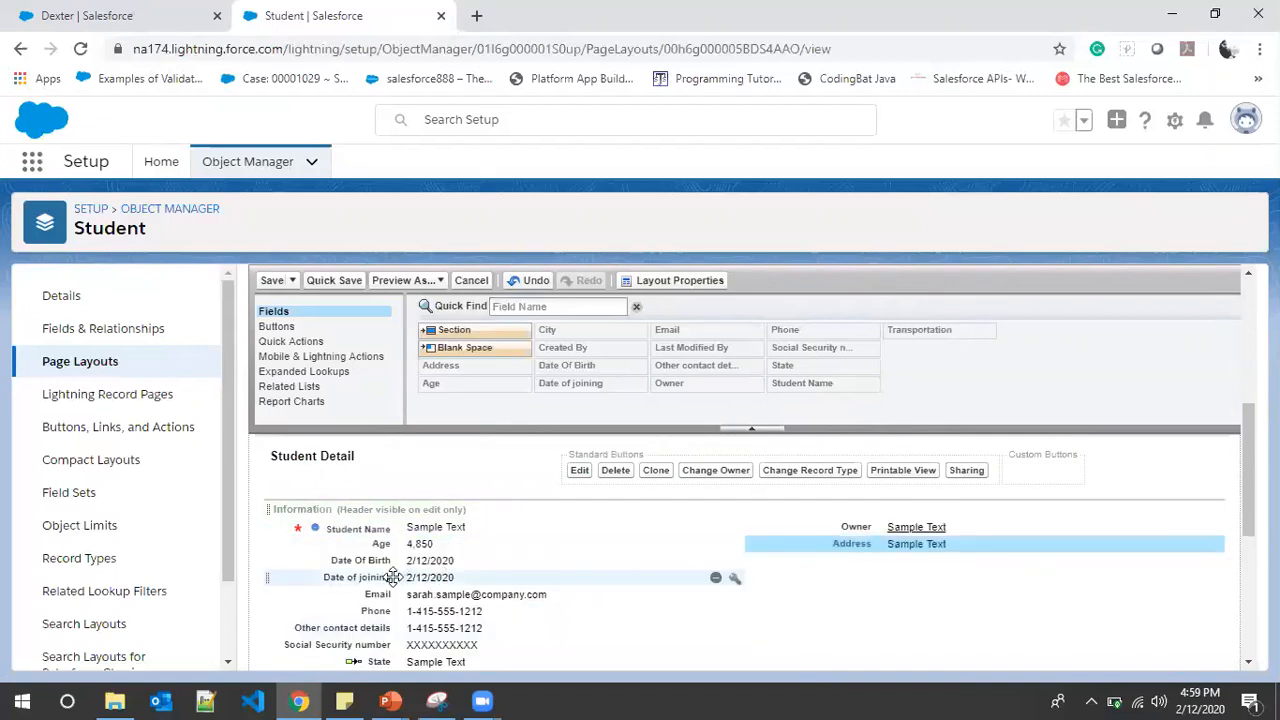
Stack State, City and Transportation under Address in the right column
scroll(390, 575, "down", 1)
left_click_drag(418, 572, 853, 471)
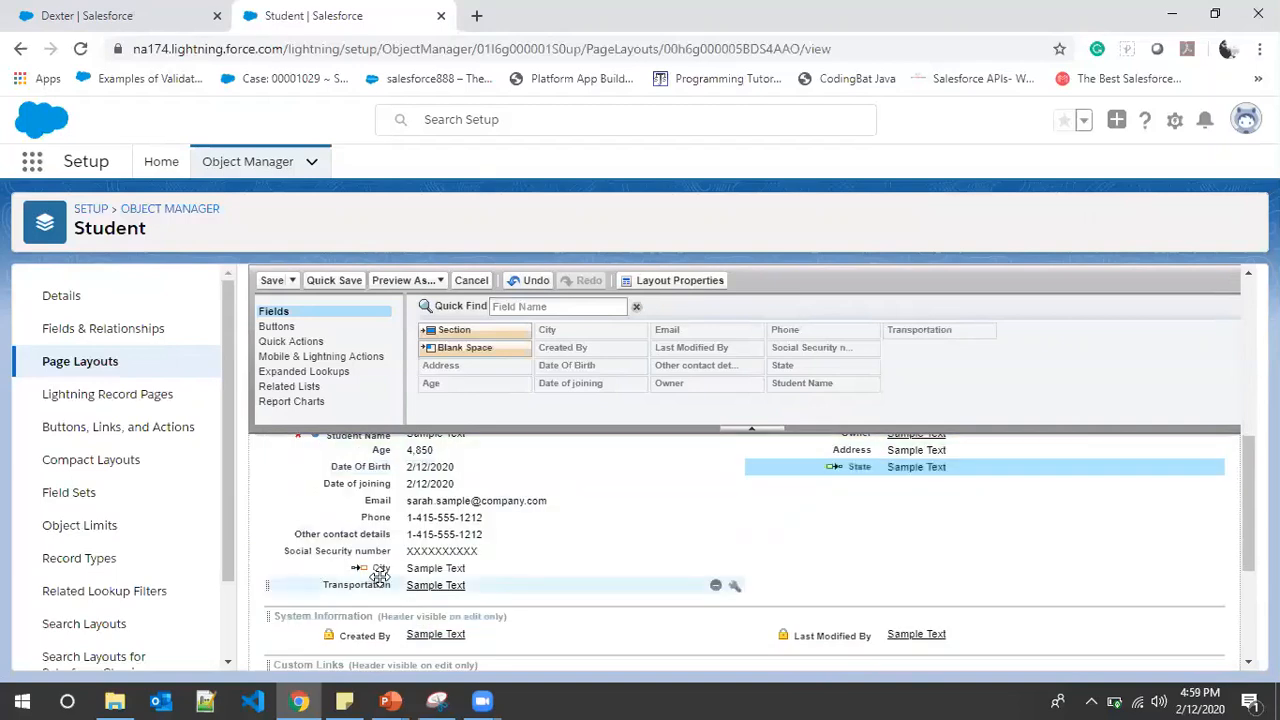
left_click_drag(378, 568, 849, 555)
scroll(520, 575, "down", 2)
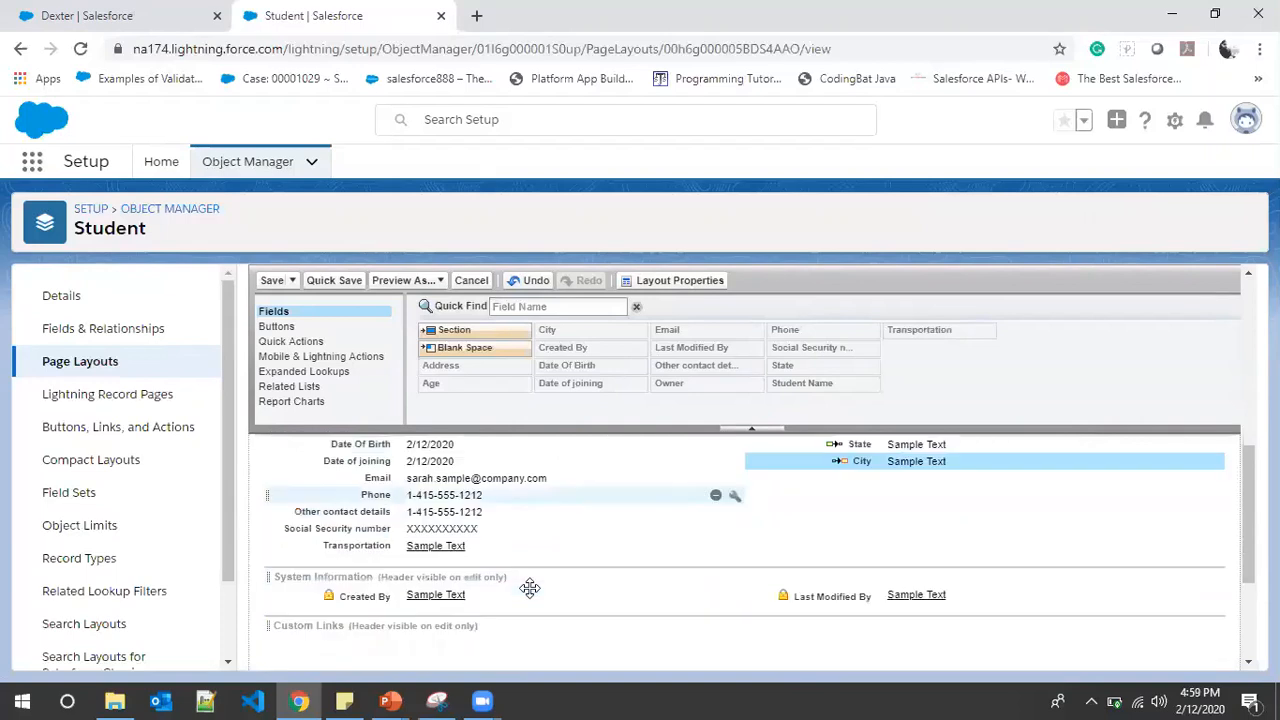
scroll(510, 570, "up", 1)
left_click_drag(366, 545, 866, 480)
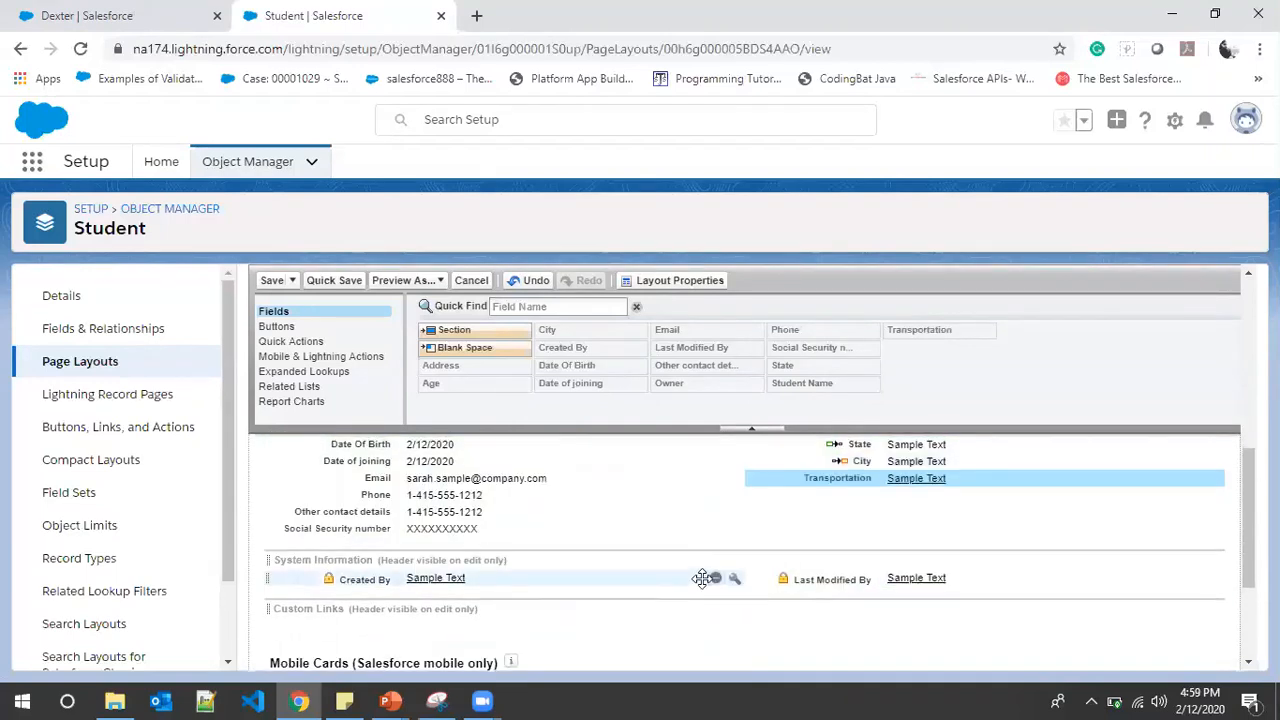
scroll(740, 620, "up", 2)
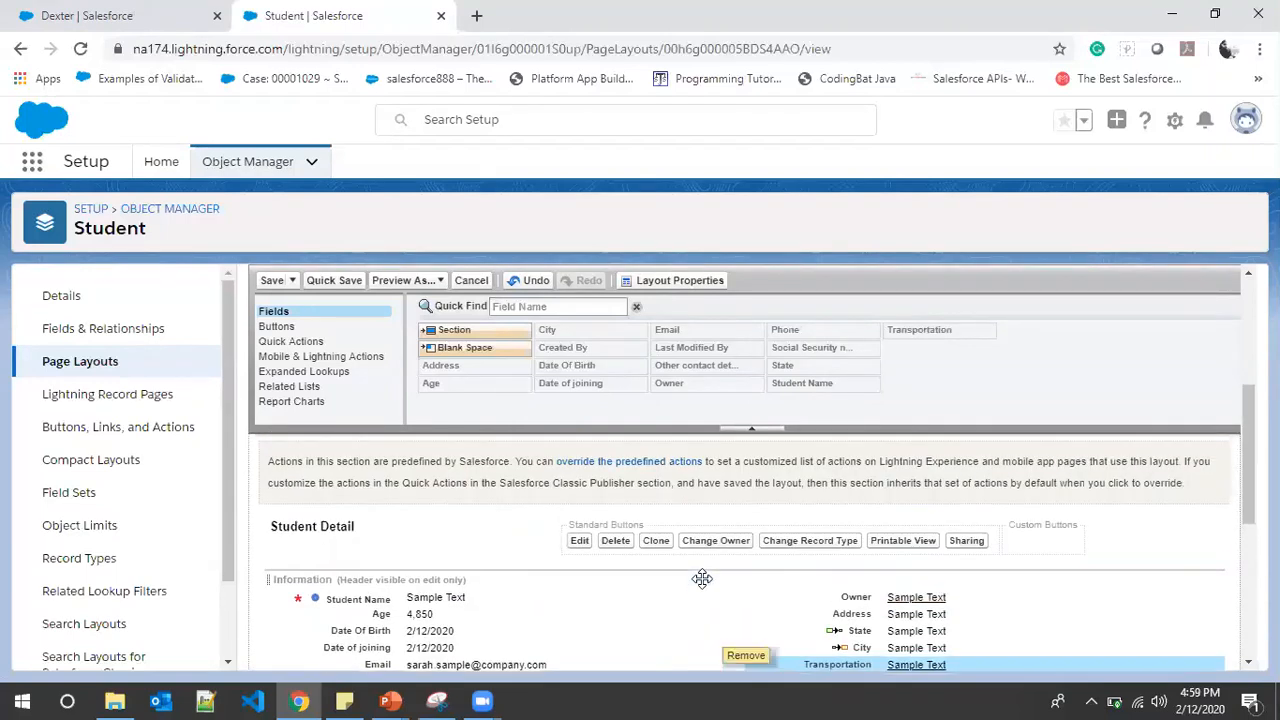
Save the Student Layout and reload Dexter's record to confirm the four fields moved right
left_click(272, 281)
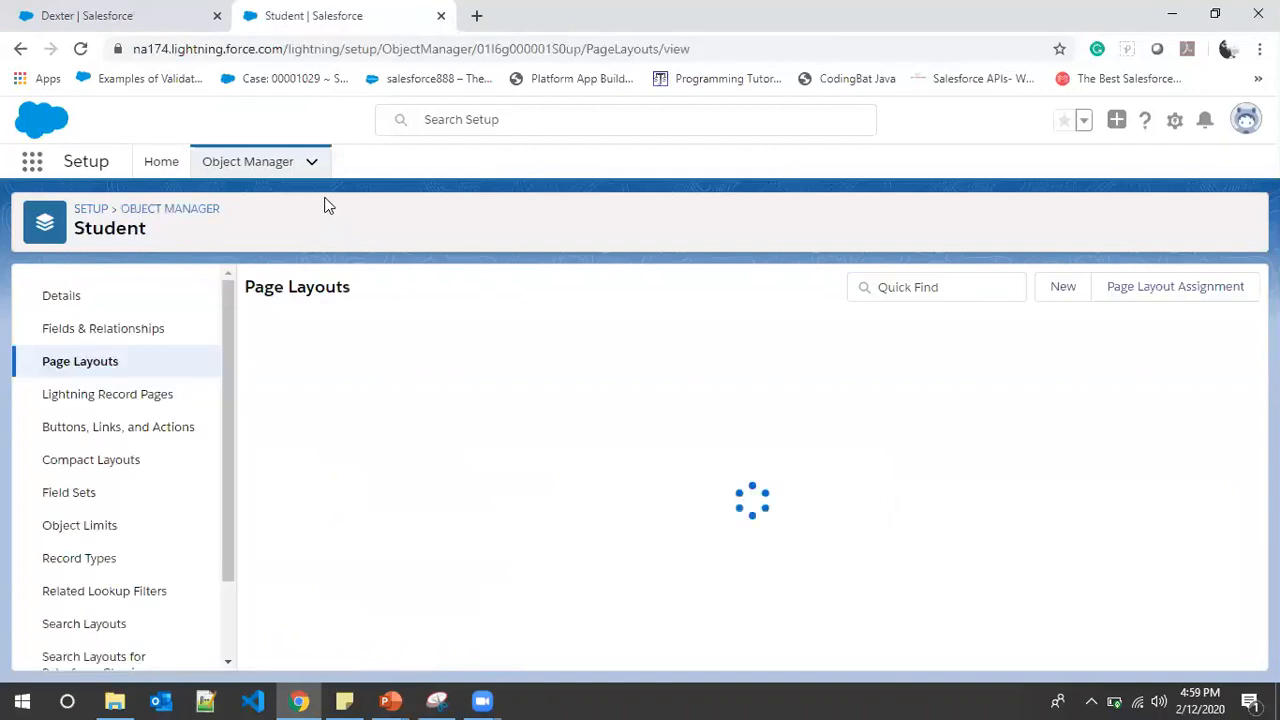
left_click(150, 15)
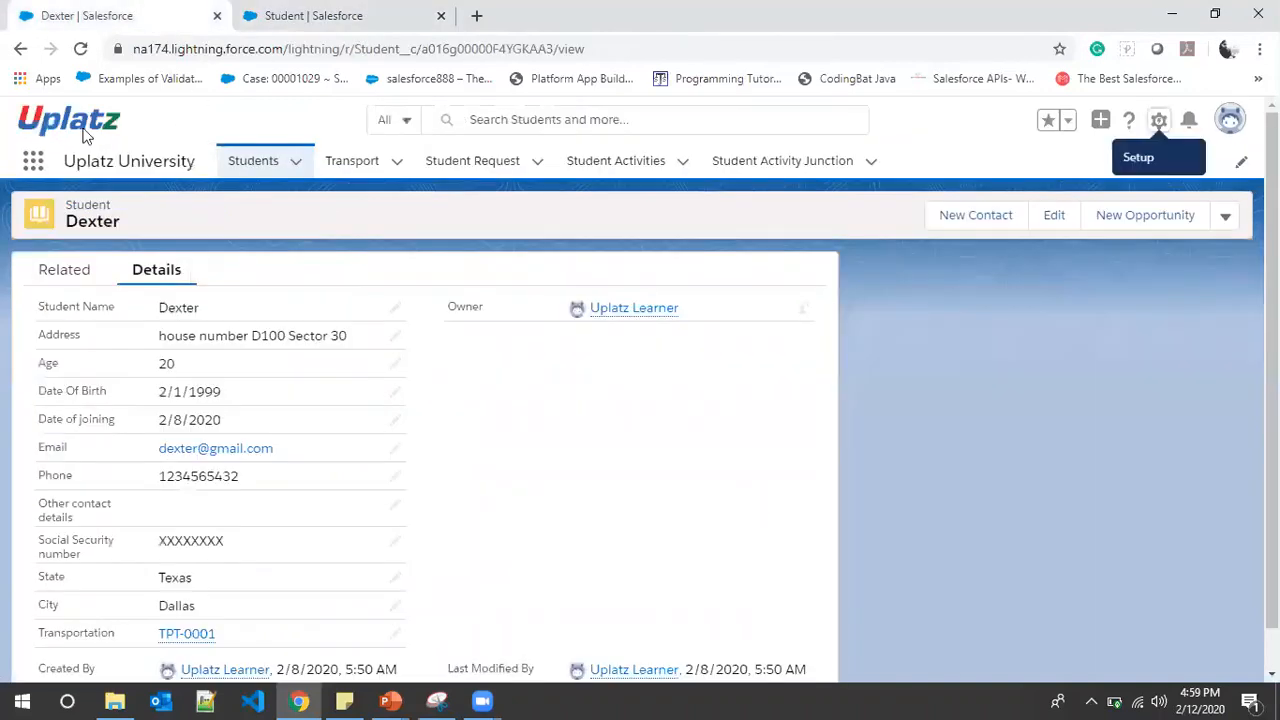
left_click(81, 49)
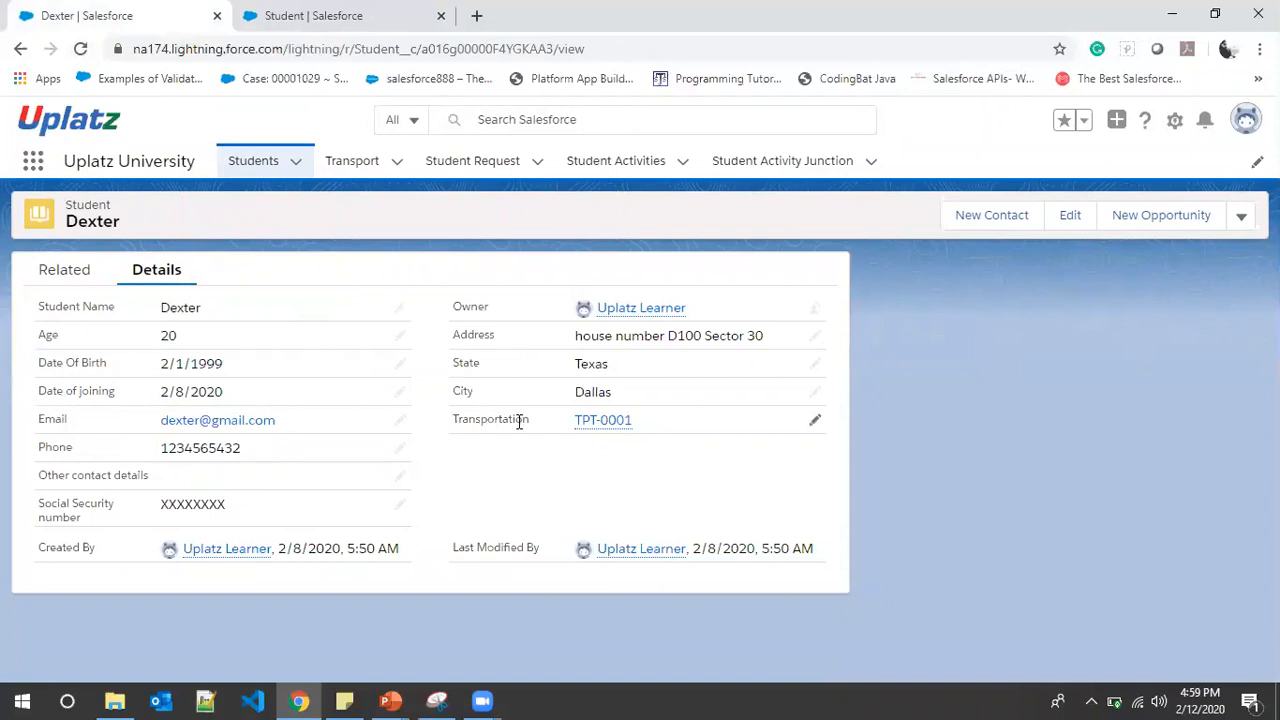
left_click(314, 12)
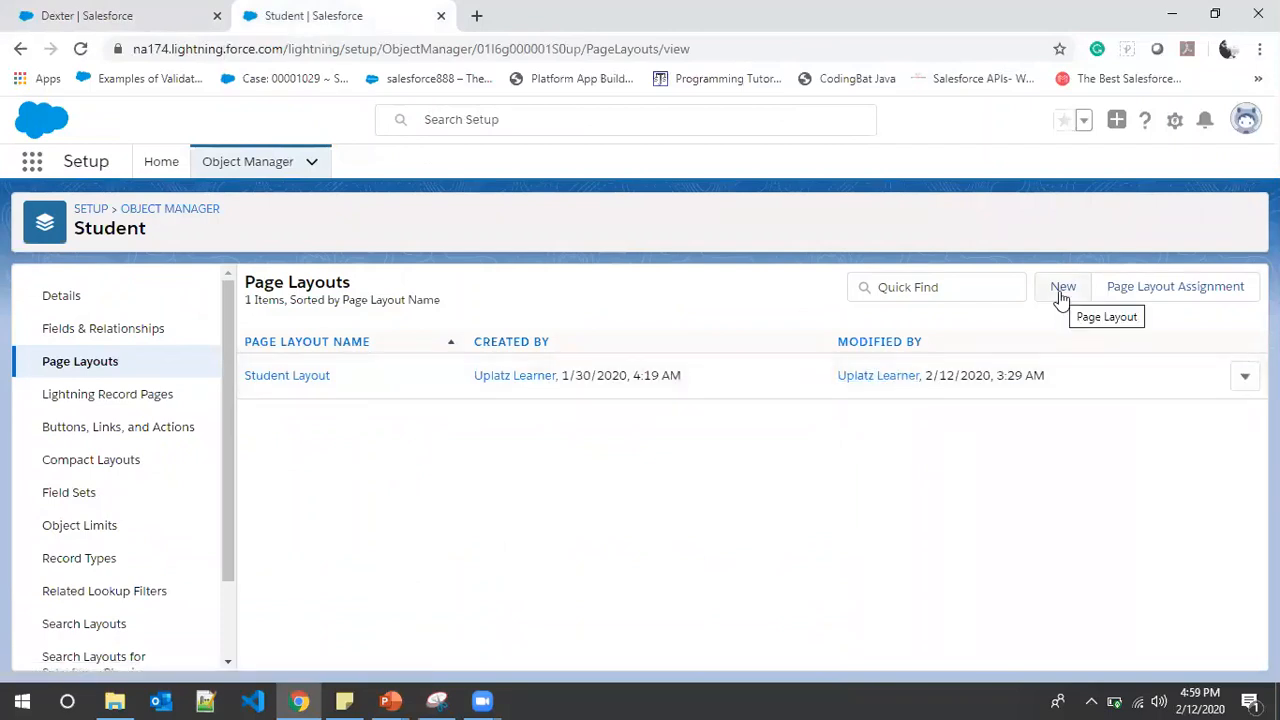
left_click(1166, 289)
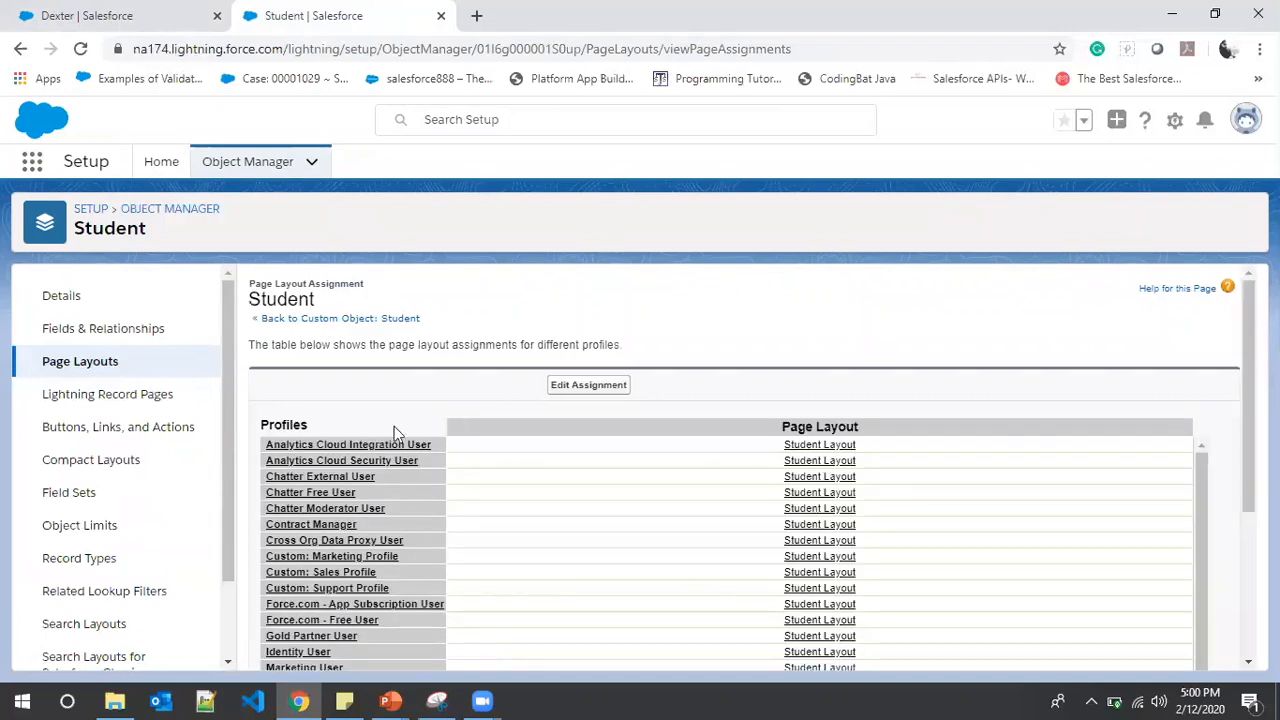
scroll(371, 435, "down", 2)
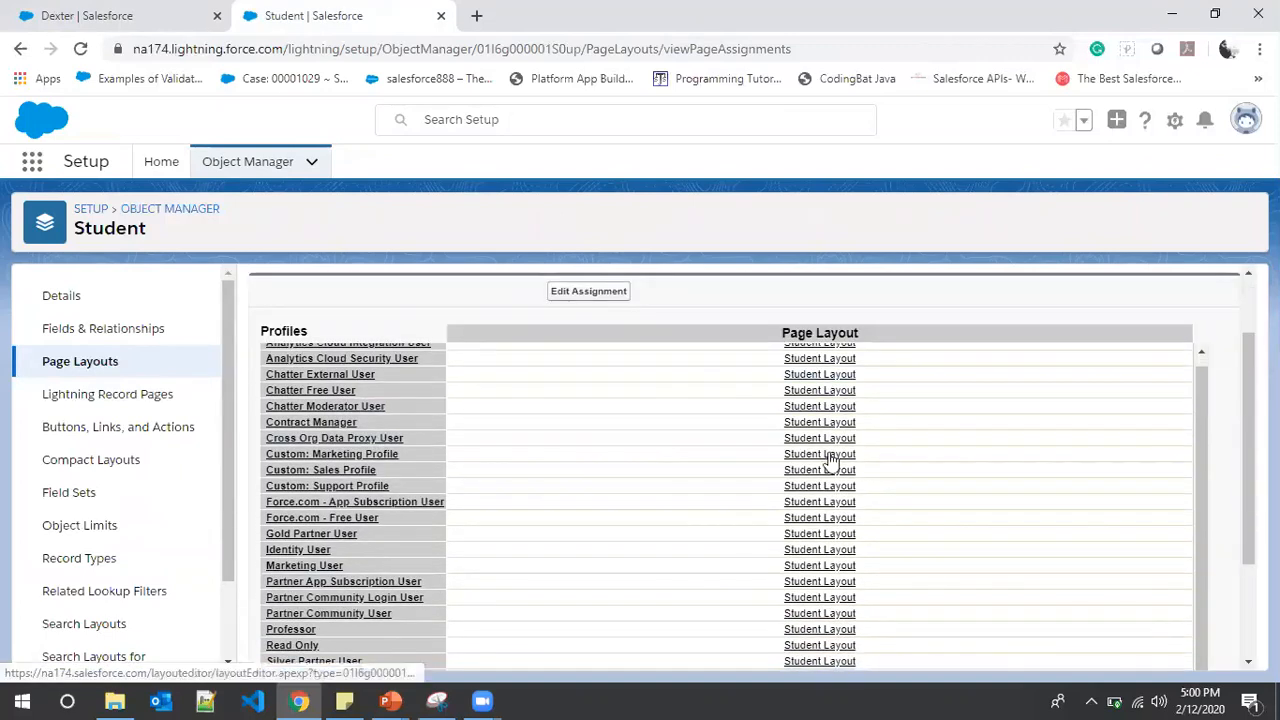
scroll(830, 412, "down", 5)
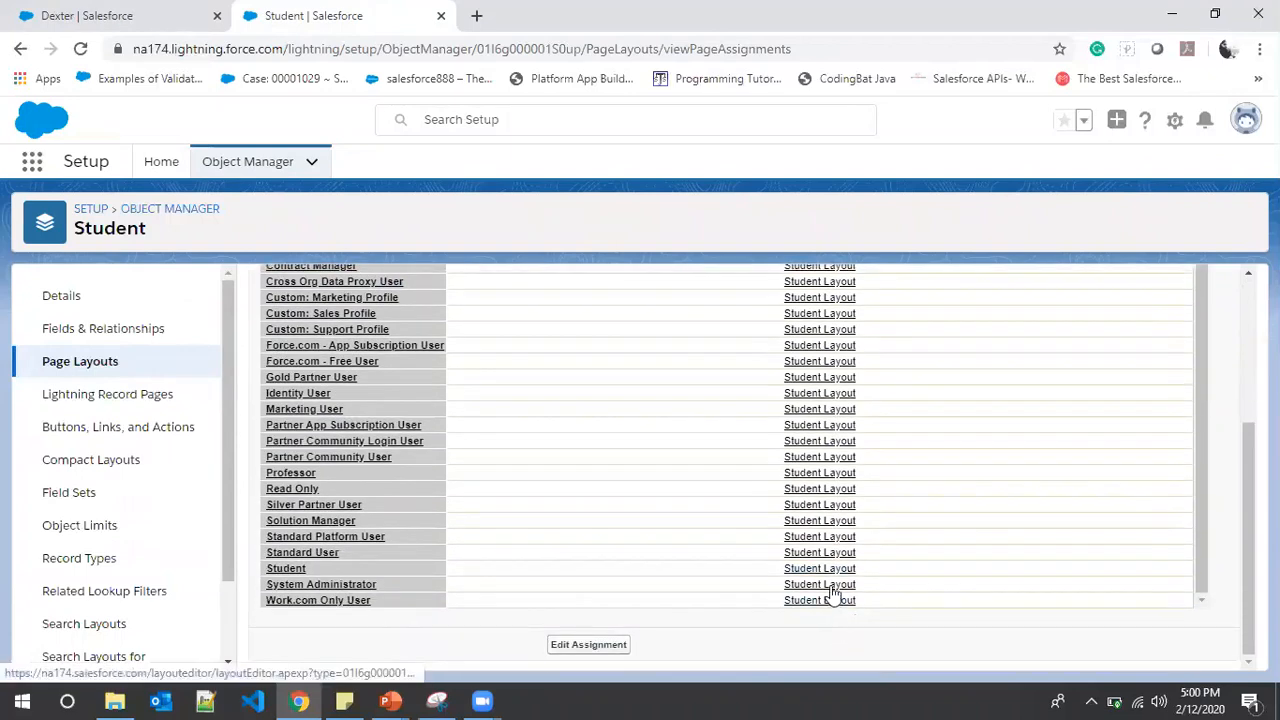
scroll(319, 578, "up", 5)
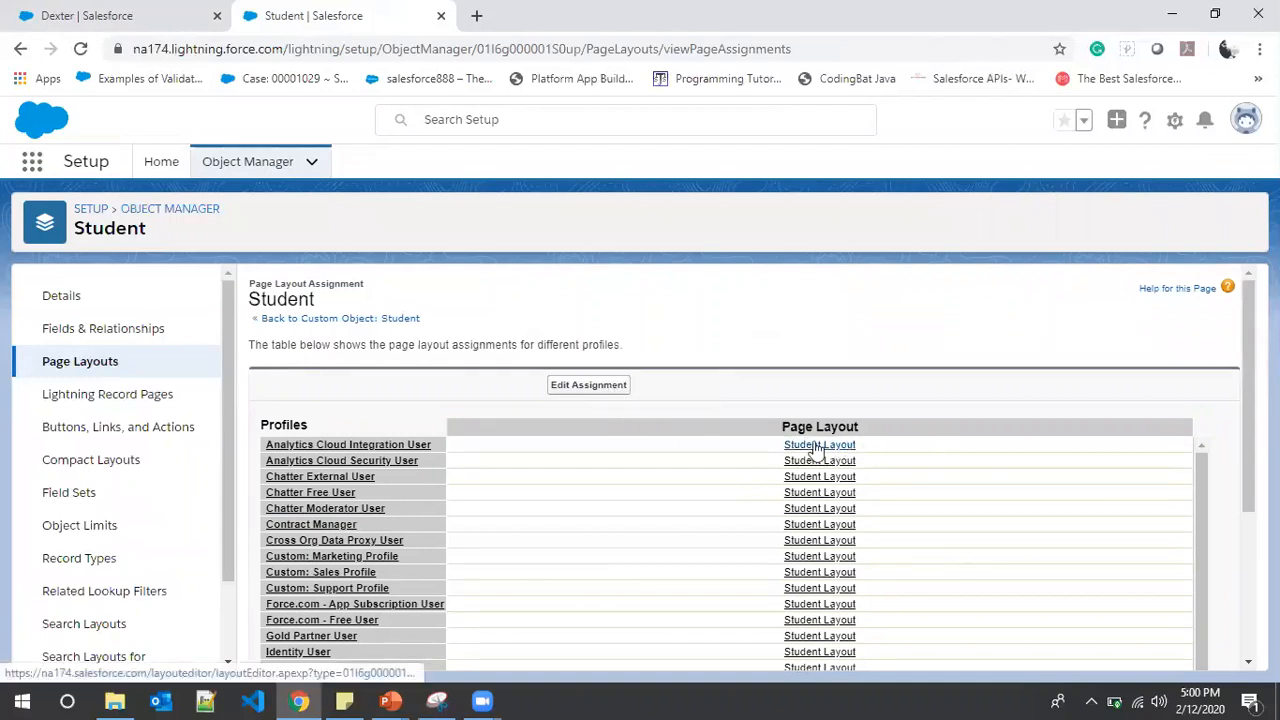
left_click(134, 368)
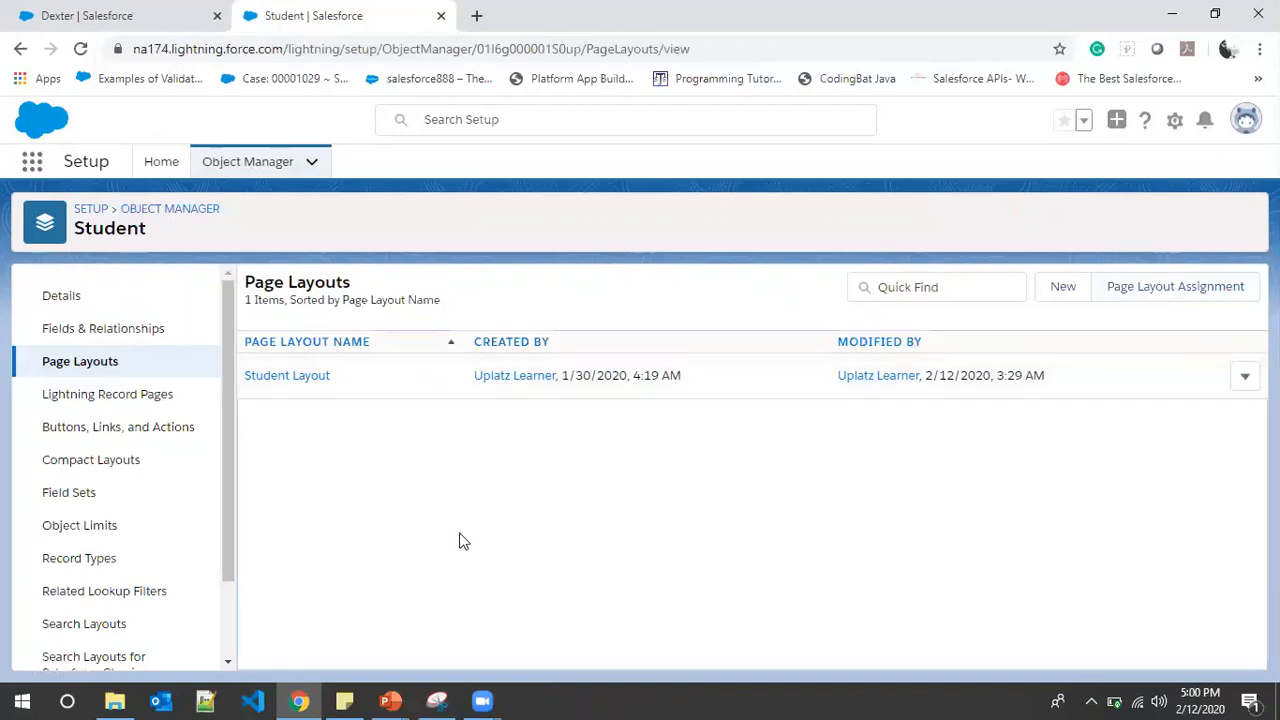
left_click(1245, 376)
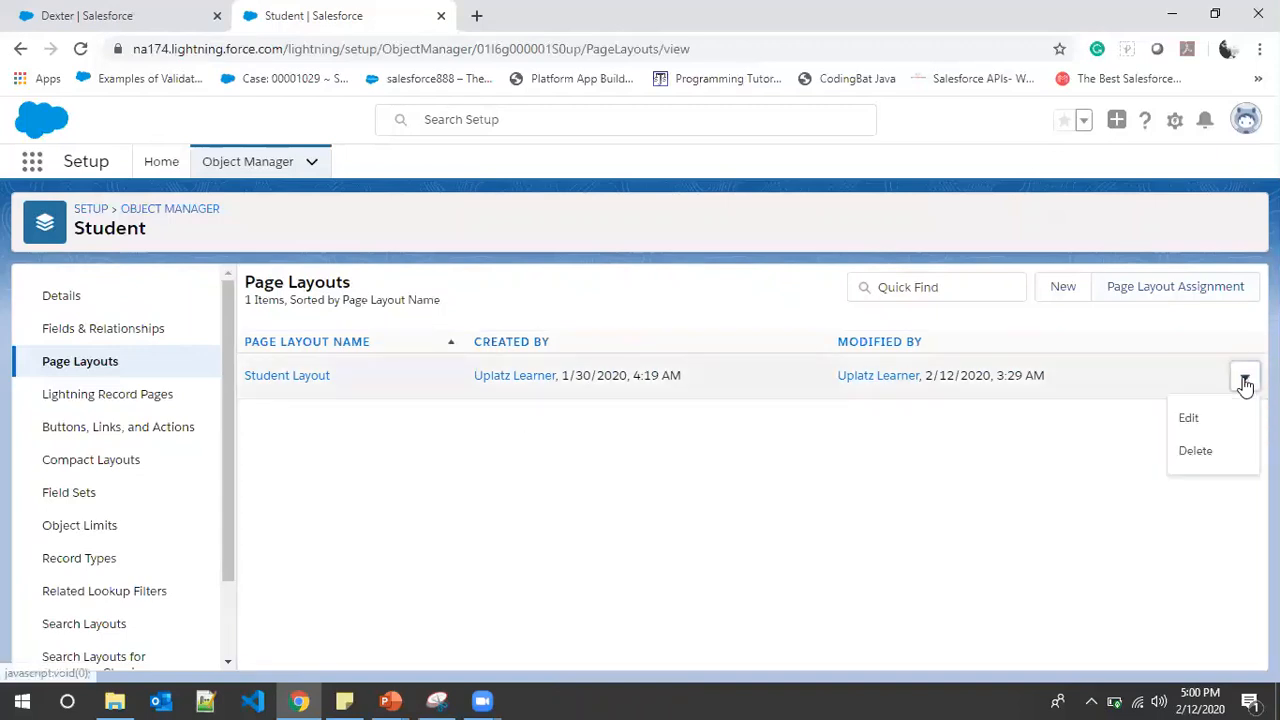
Edit Student Layout and browse its Buttons and Related Lists palettes, including Student Activity Junction
left_click(1206, 420)
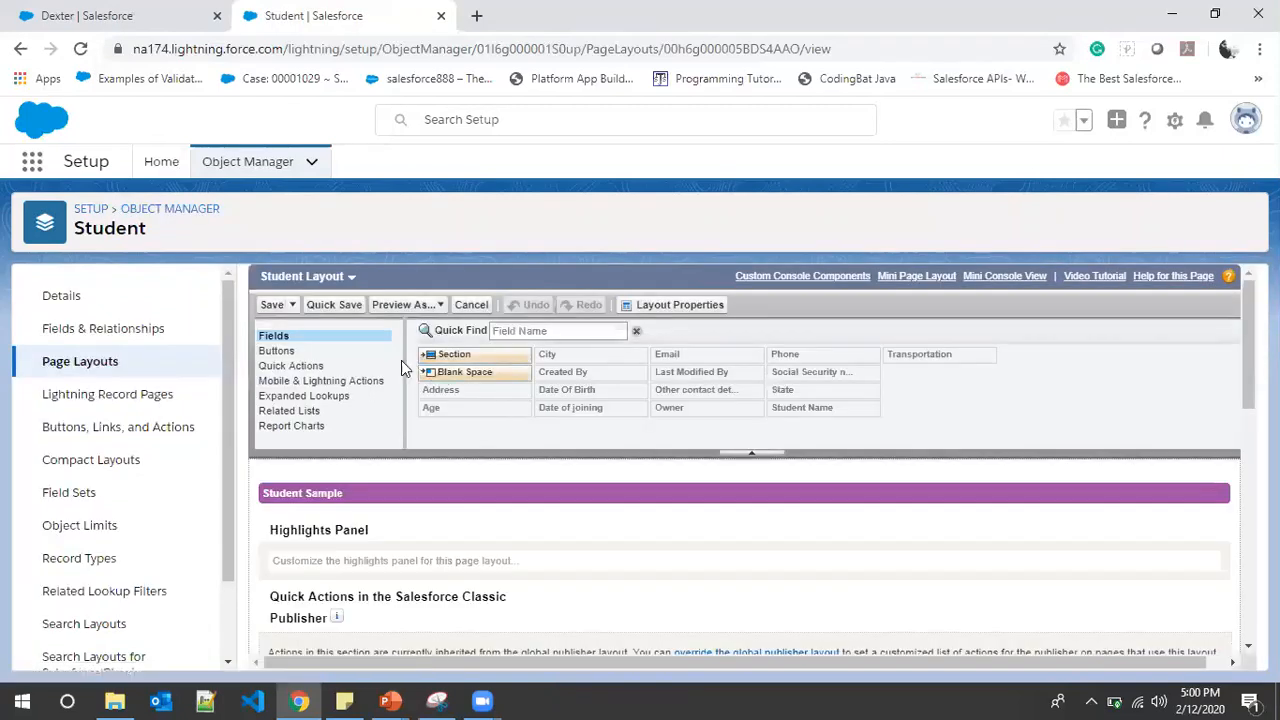
left_click(280, 351)
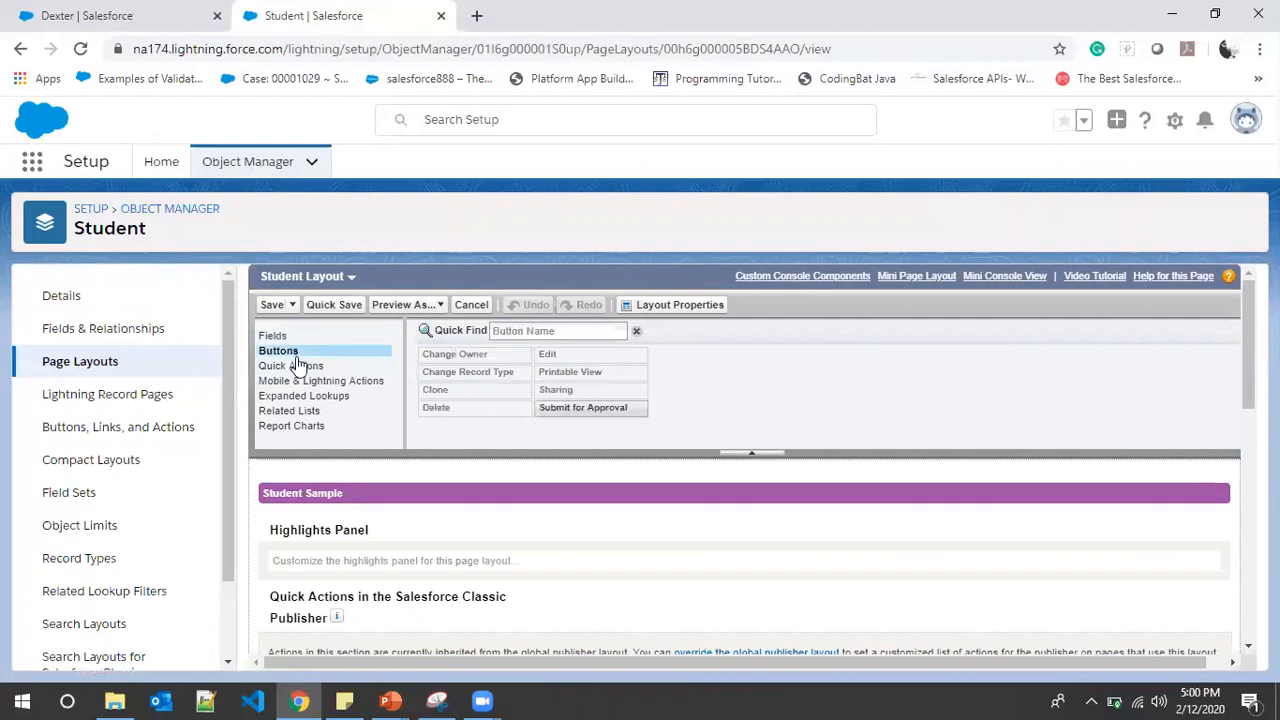
scroll(297, 365, "down", 5)
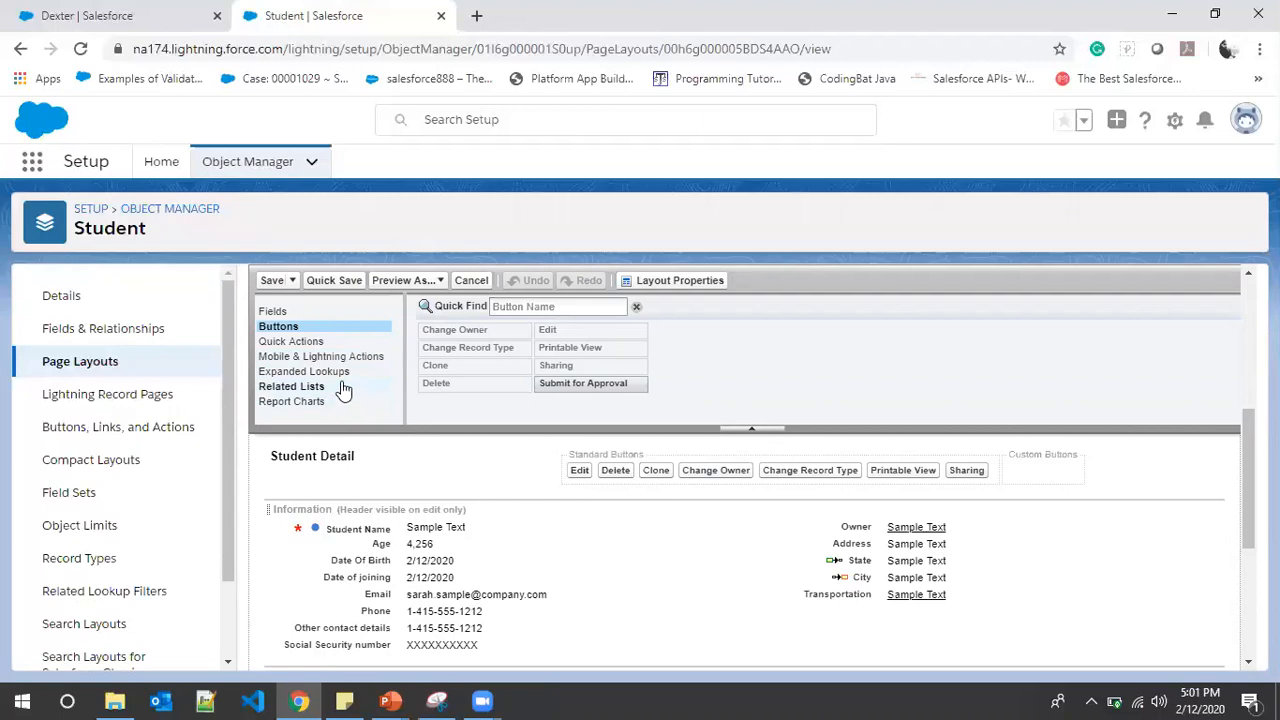
left_click(343, 388)
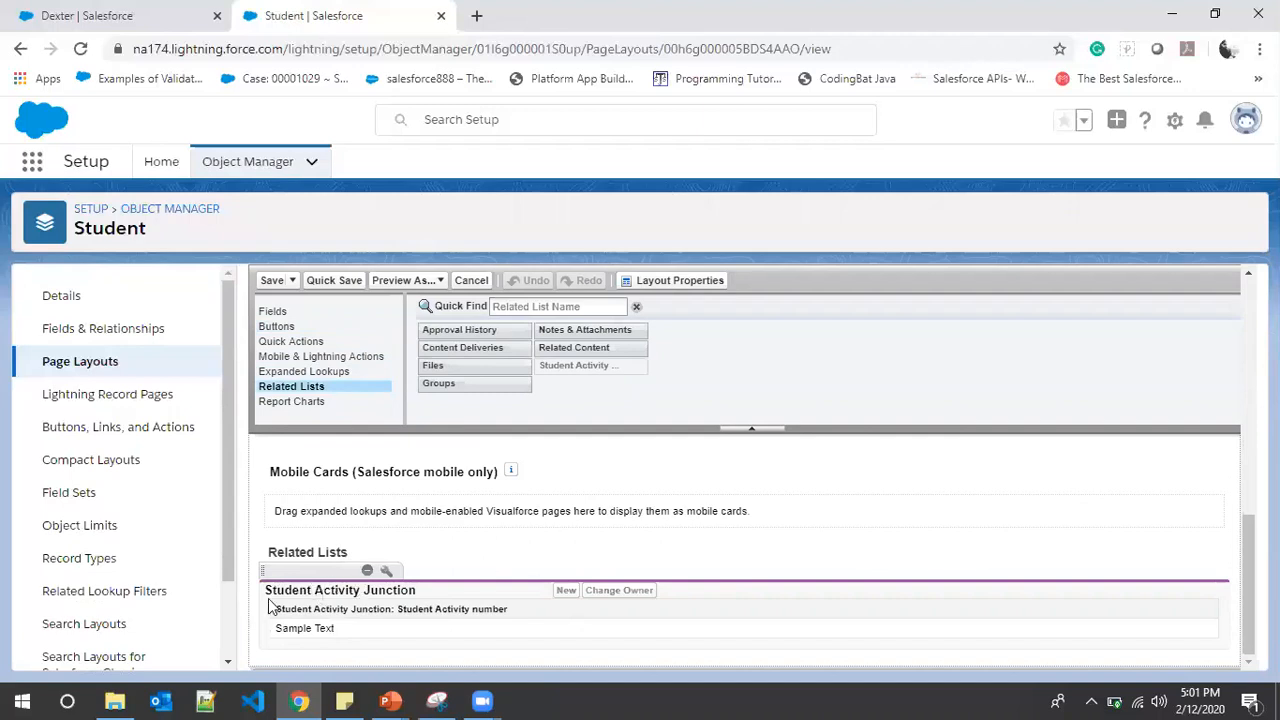
left_click(160, 14)
left_click(63, 274)
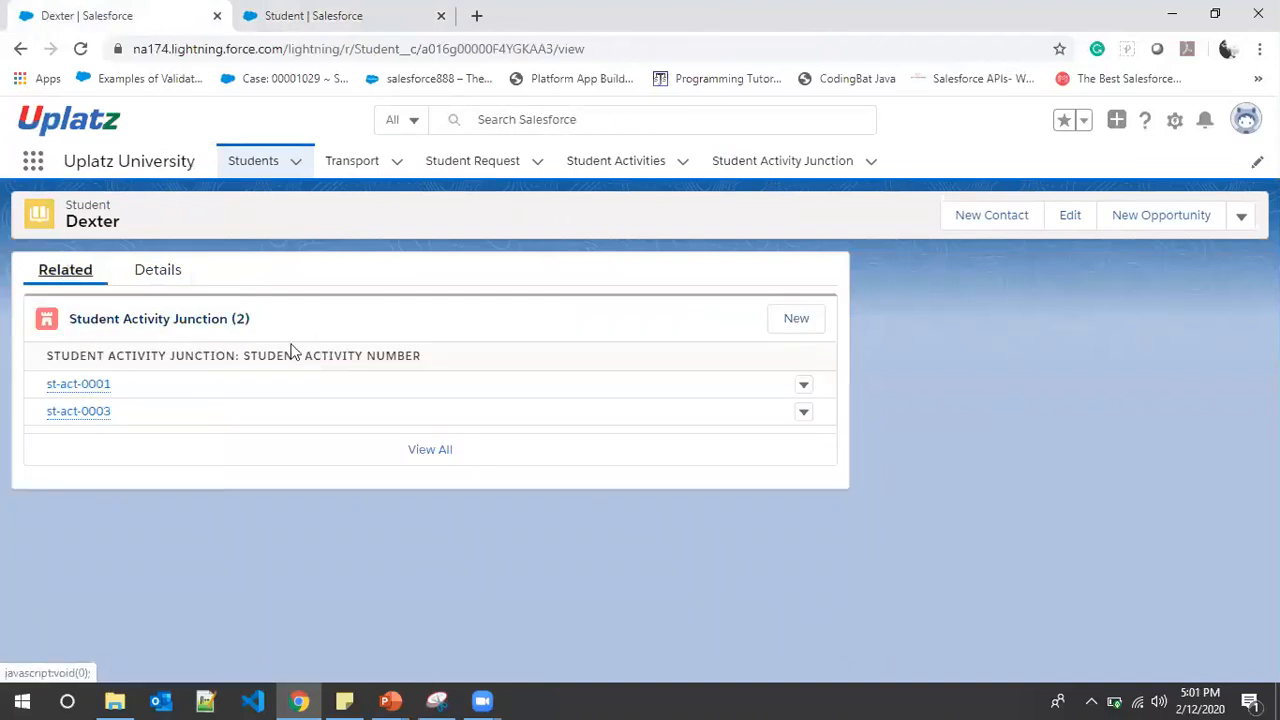
key("ctrl+Tab")
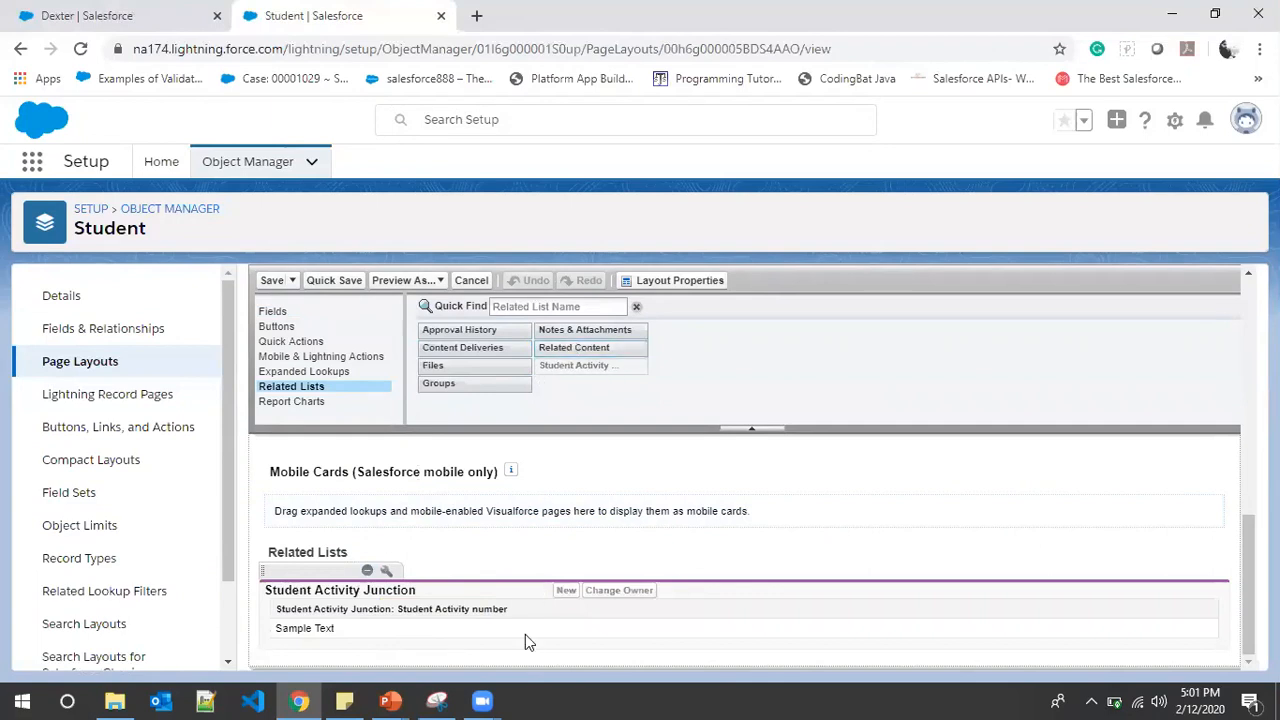
Browse the layout's available Buttons and Quick Actions in the palette
left_click(279, 327)
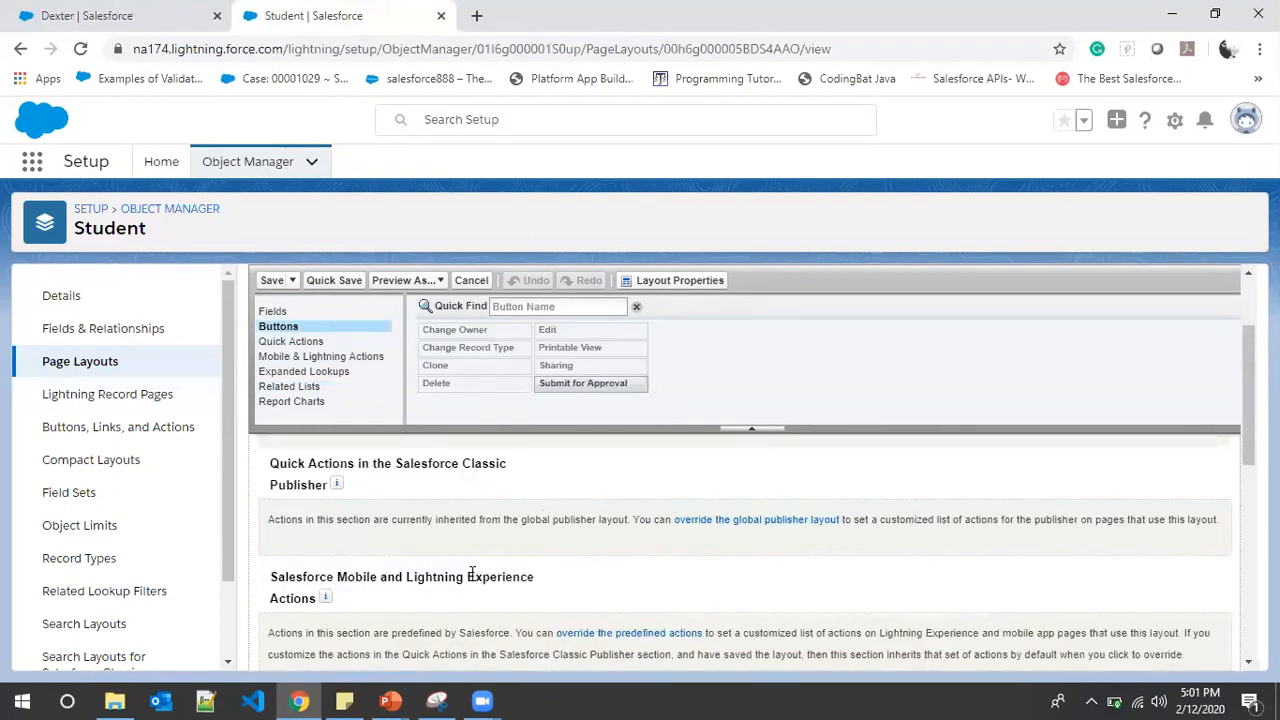
scroll(422, 556, "down", 1)
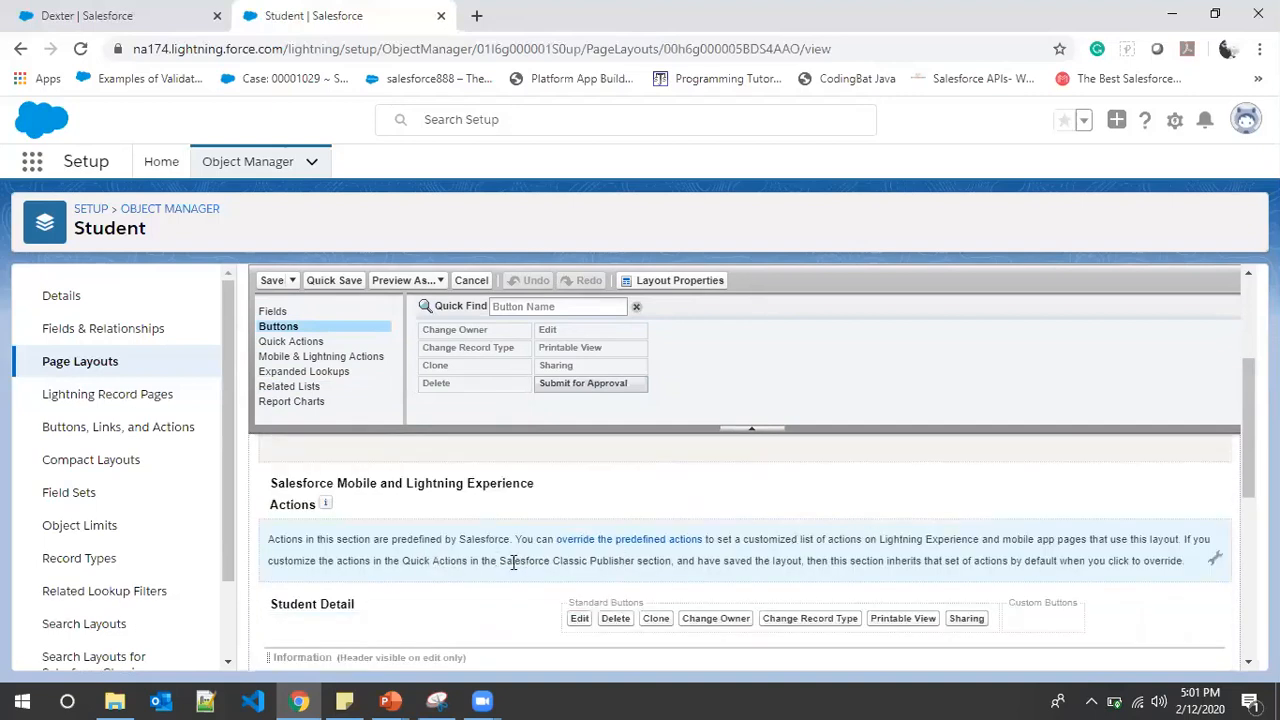
left_click(308, 342)
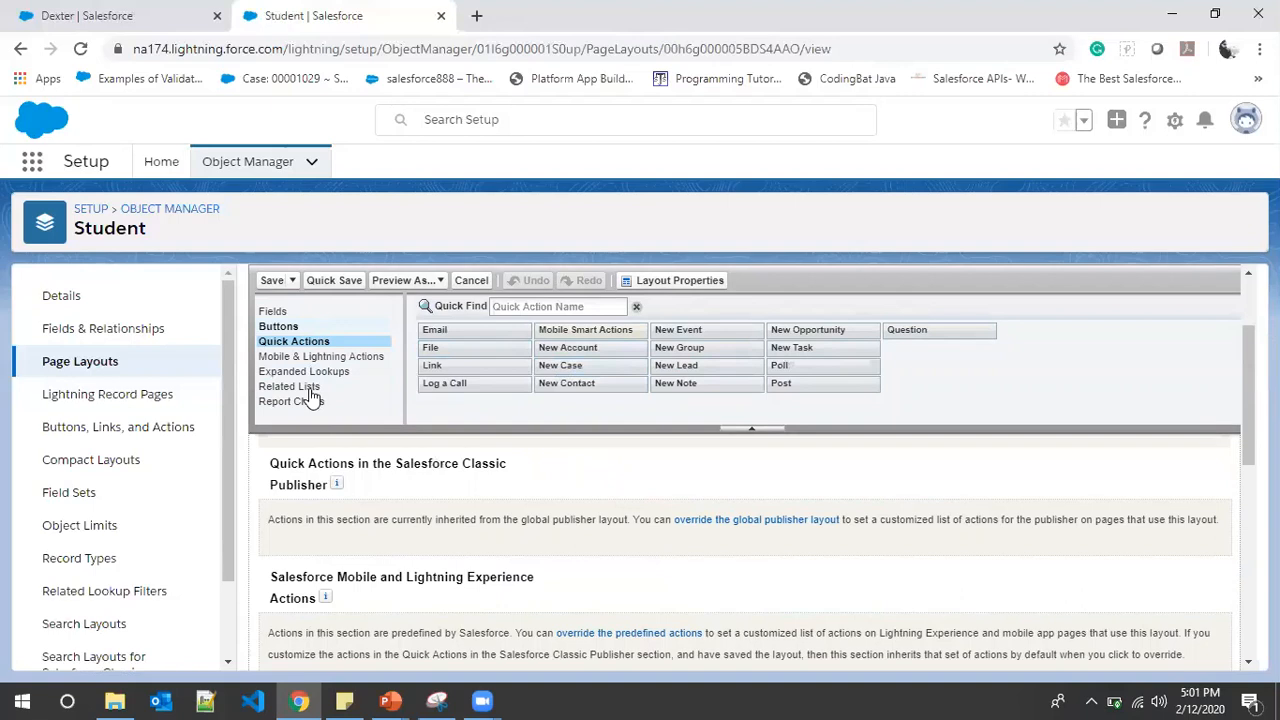
Show the Preview As profiles, such as Professor, Student and System Administrator
left_click(440, 283)
scroll(425, 440, "down", 1)
scroll(390, 333, "up", 1)
scroll(465, 380, "down", 7)
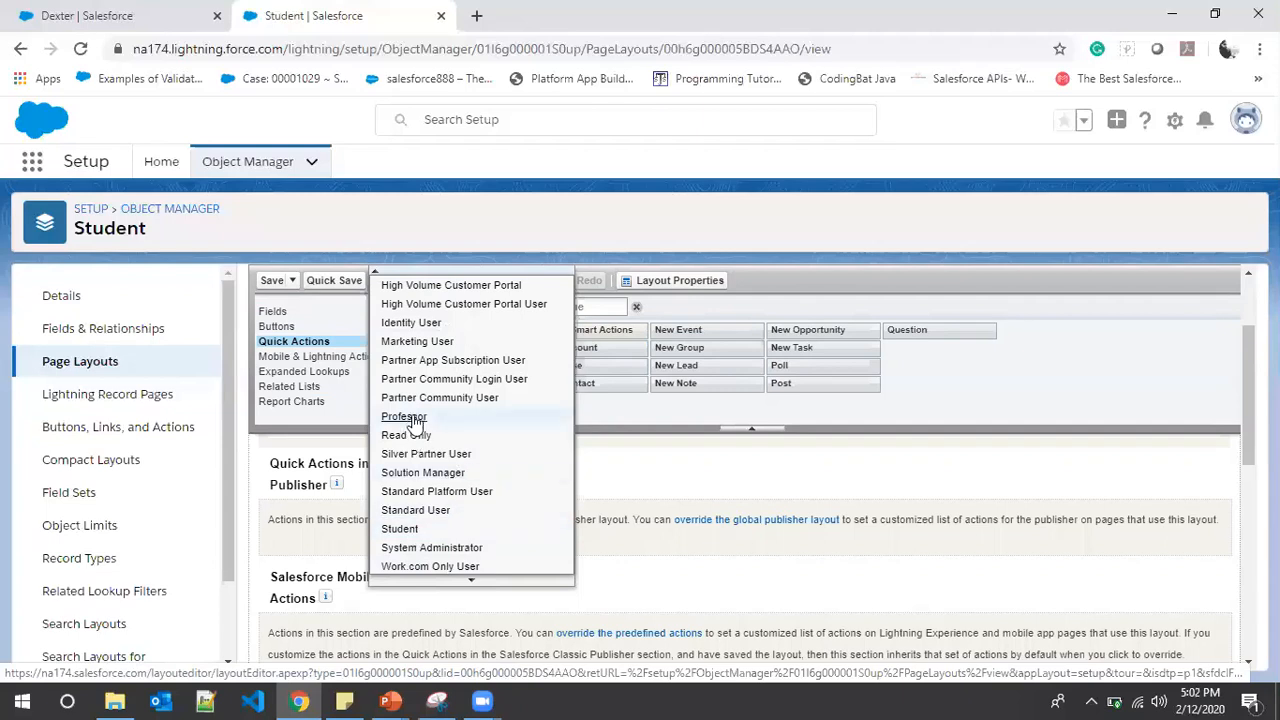
Dismiss the Preview As list and save the Student Layout, returning to Page Layouts
left_click(765, 466)
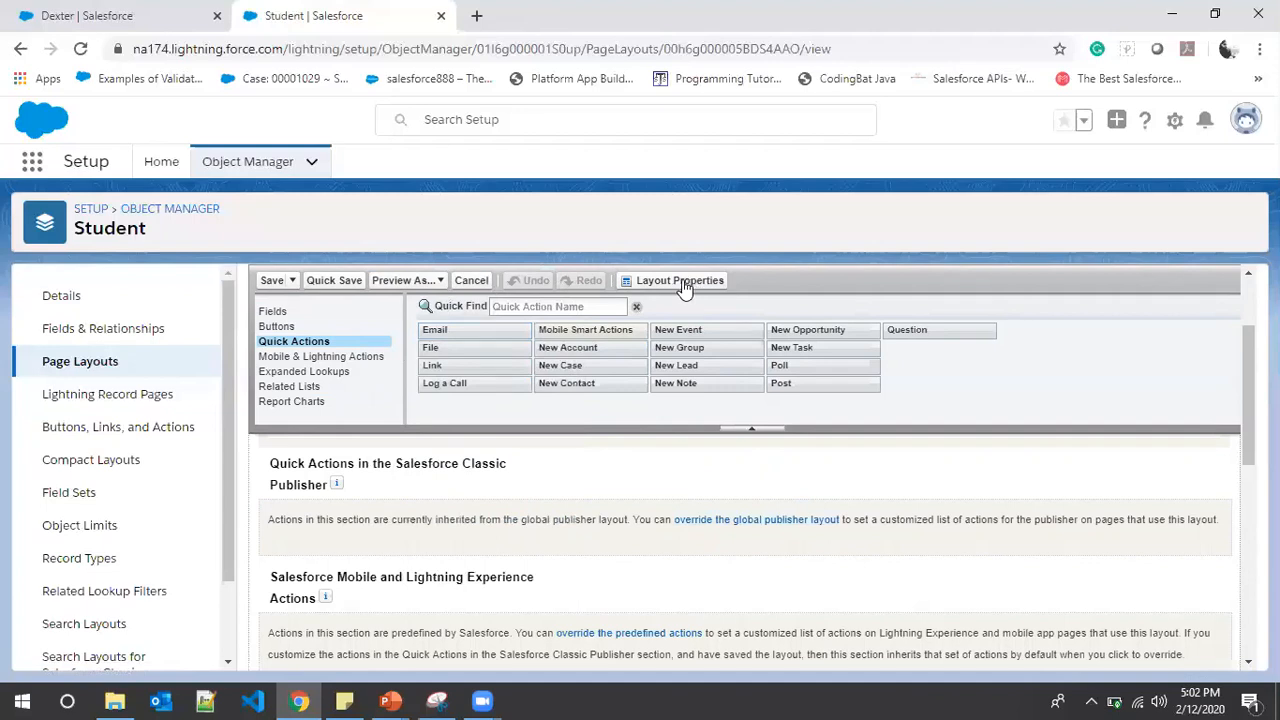
left_click(272, 281)
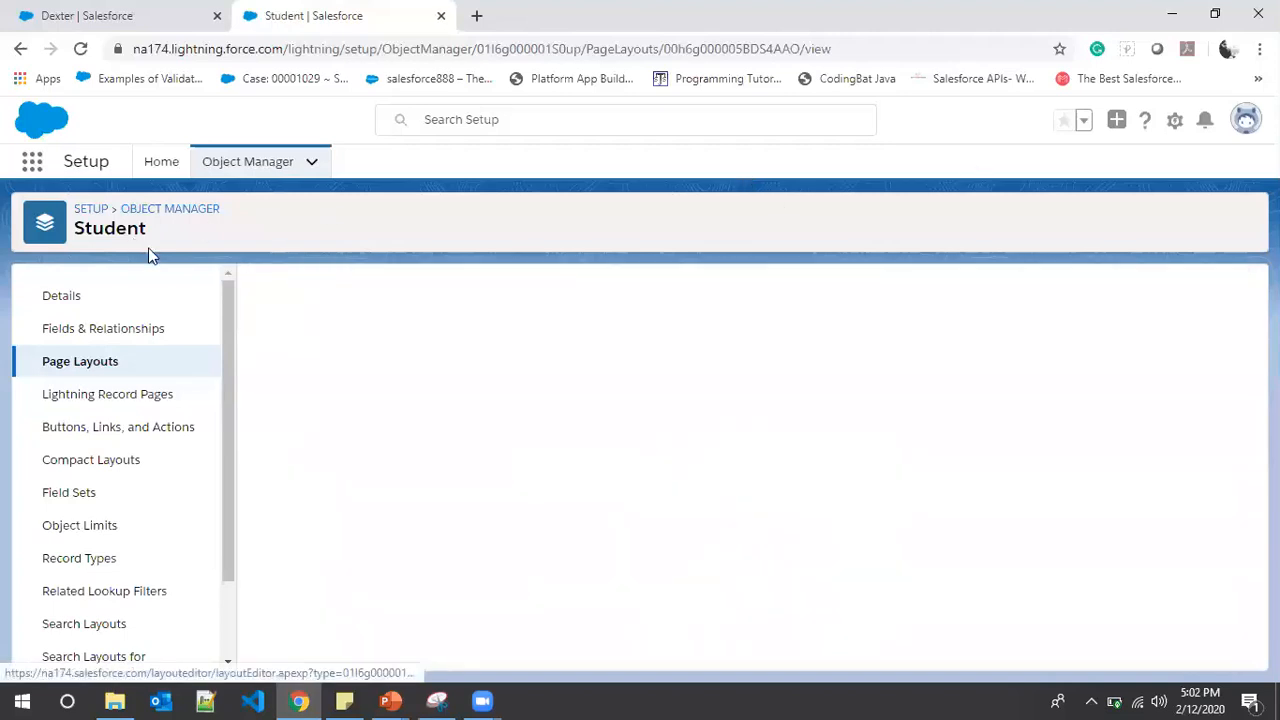
mouse_move(391, 698)
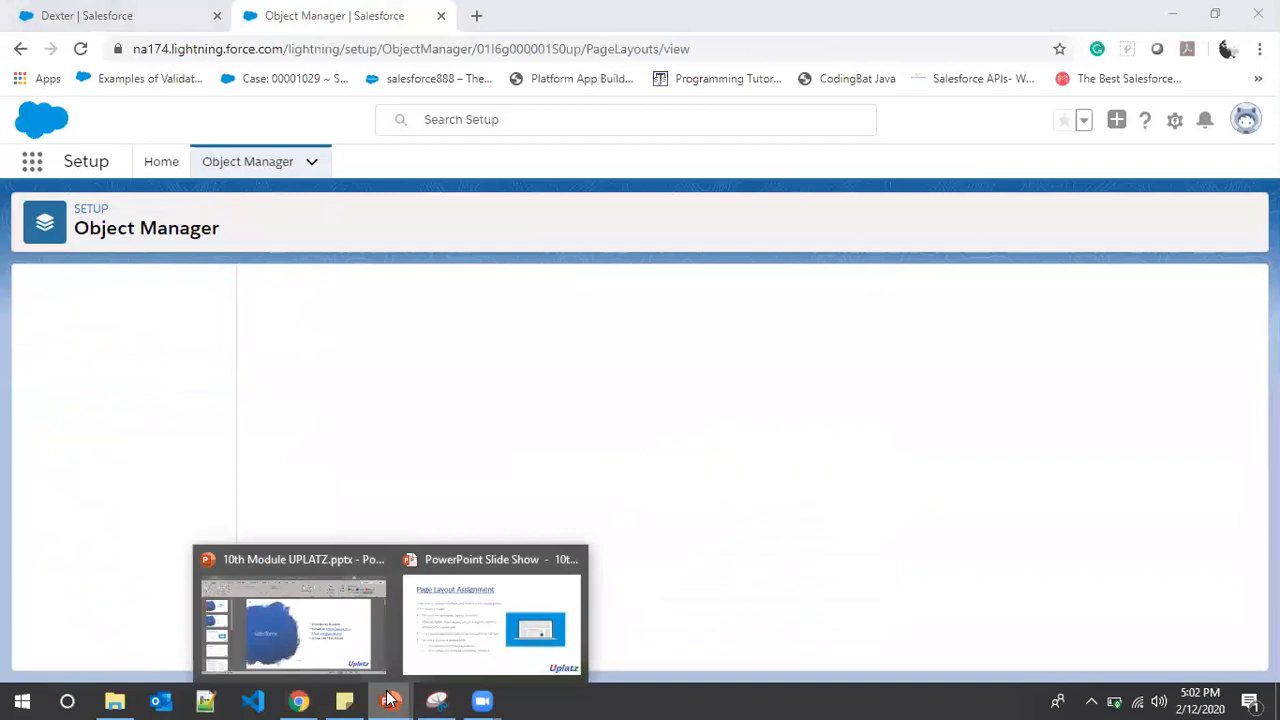
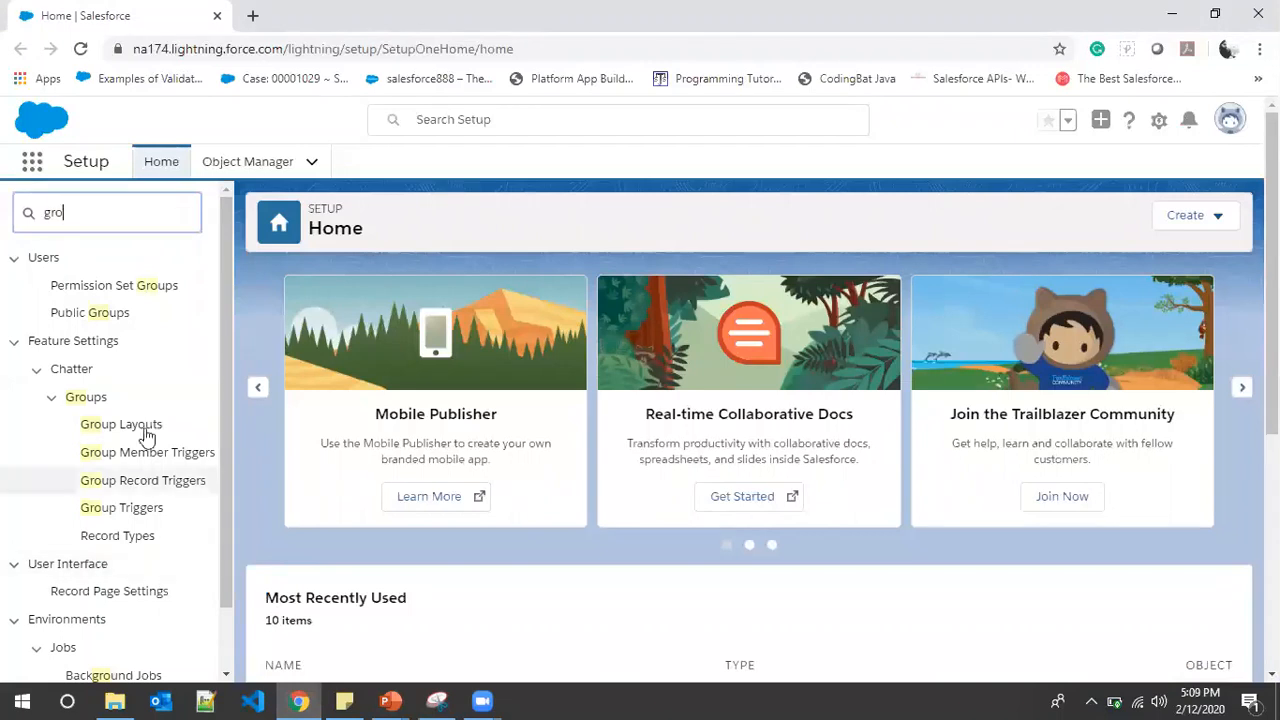
Open Public Groups from the Quick Find search and start a new public group
type("up")
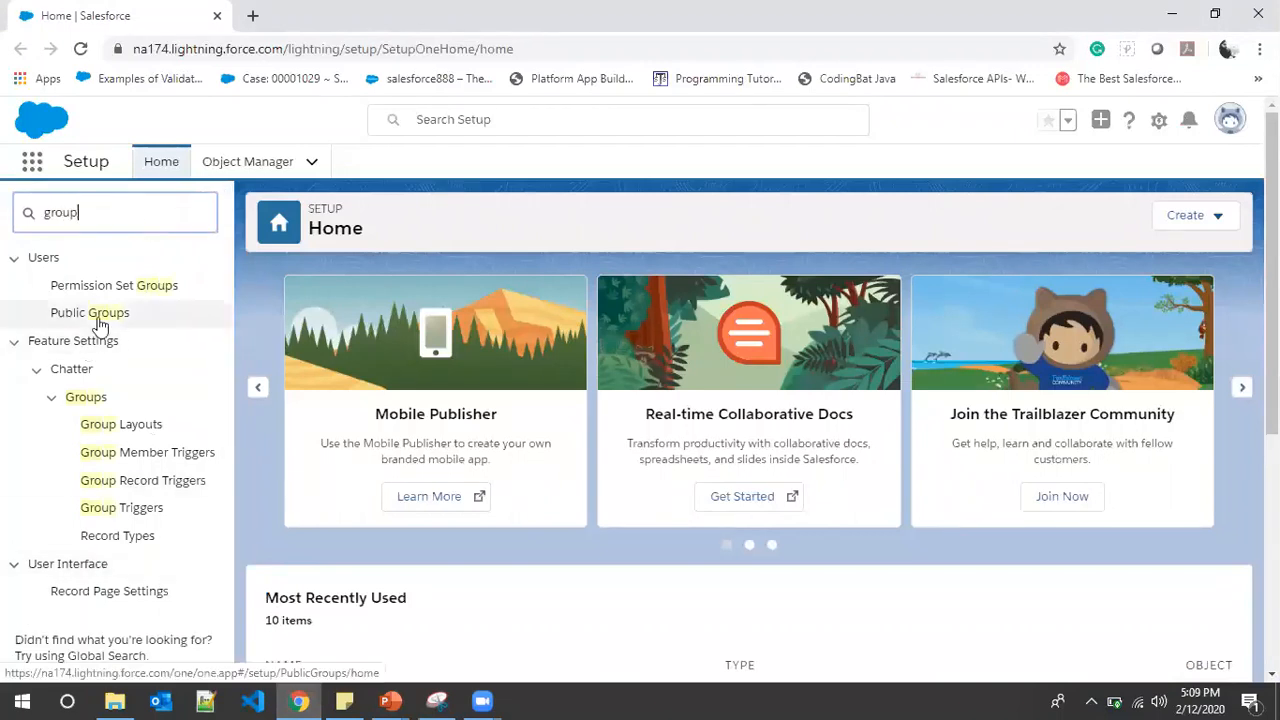
left_click(110, 315)
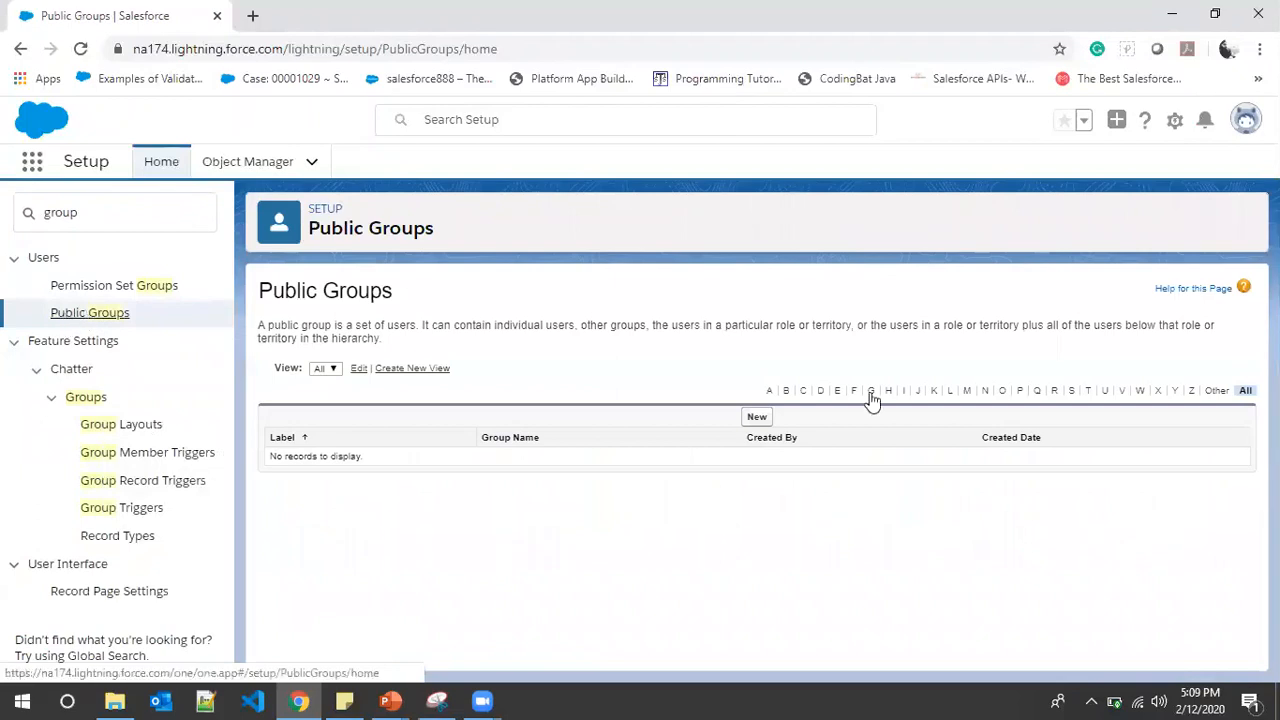
left_click(758, 416)
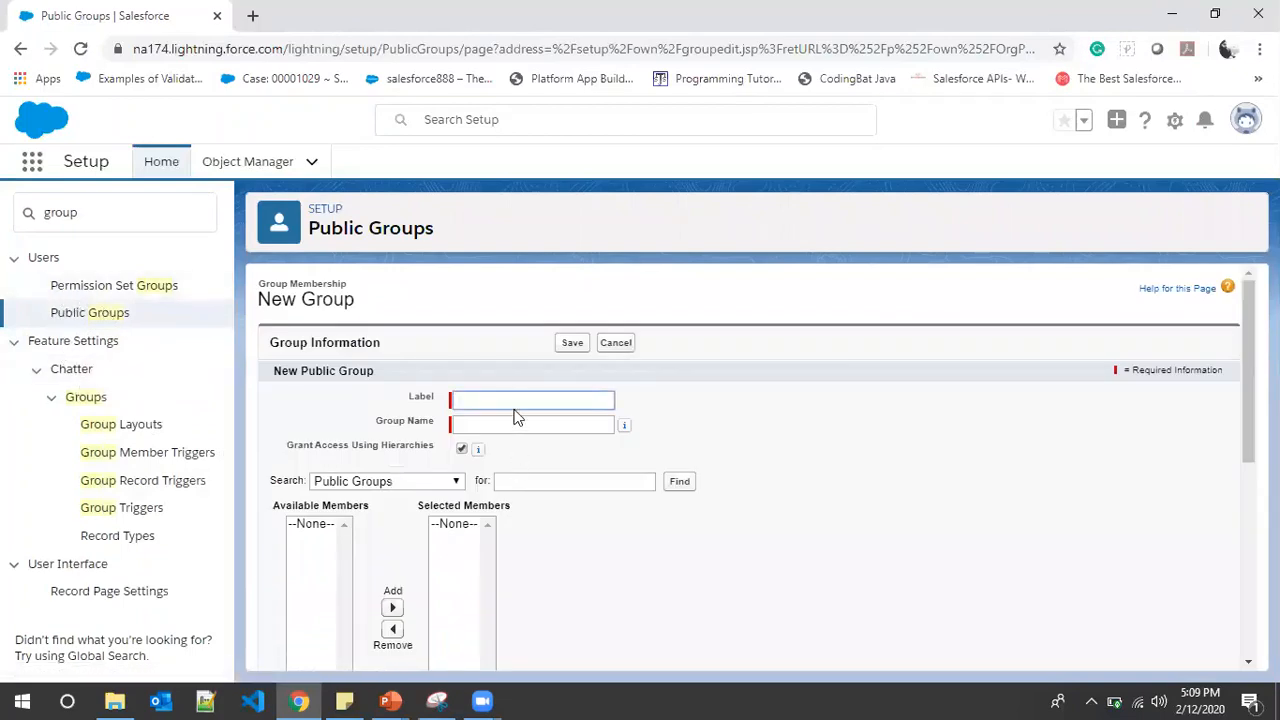
Enter 'ProfGroup' as the group label and let the group name fill in from it
left_click(519, 399)
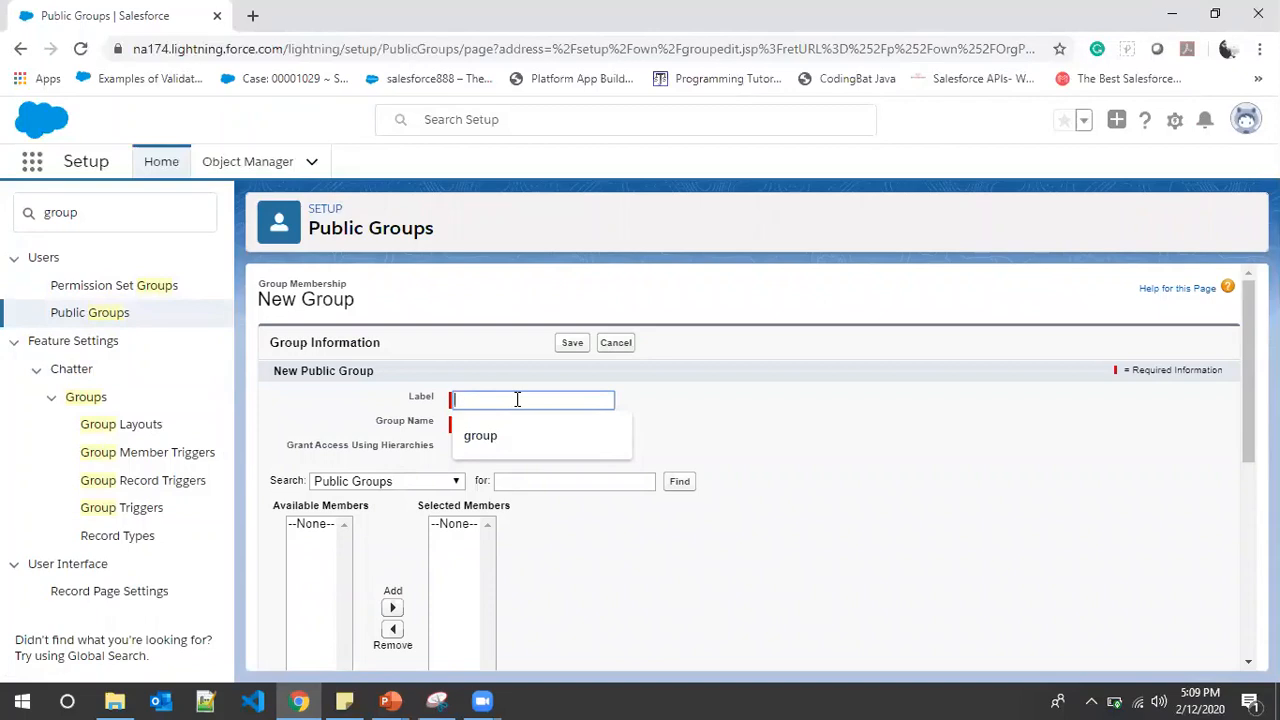
type("Profe")
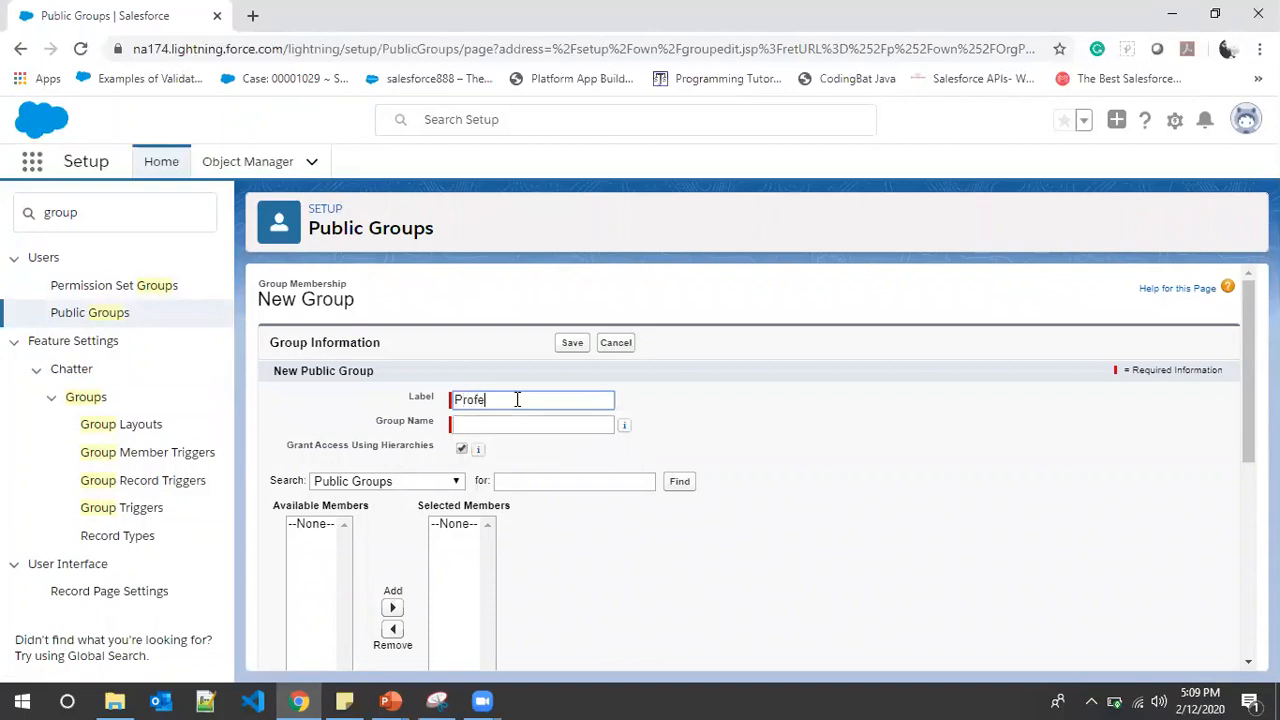
key("BackSpace")
type("Group")
left_click(508, 428)
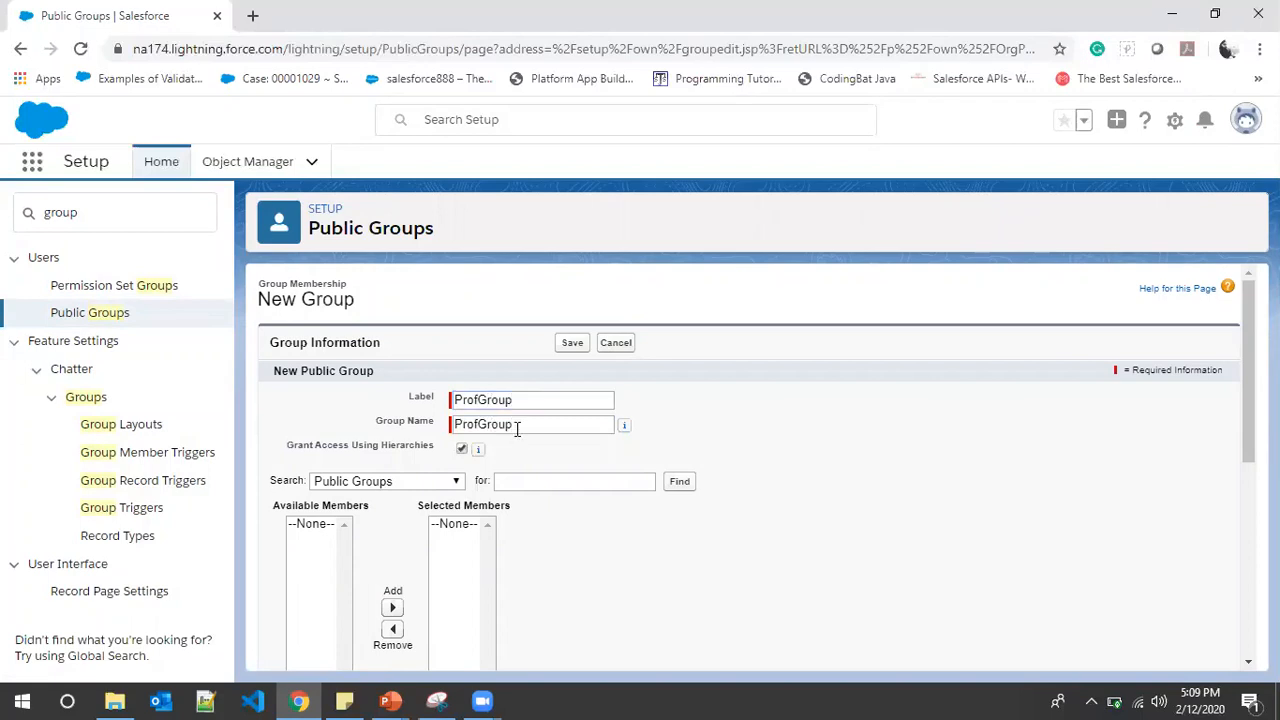
Add the users CSE Professor and ECE Professor as members and save the group
left_click(410, 482)
left_click(340, 541)
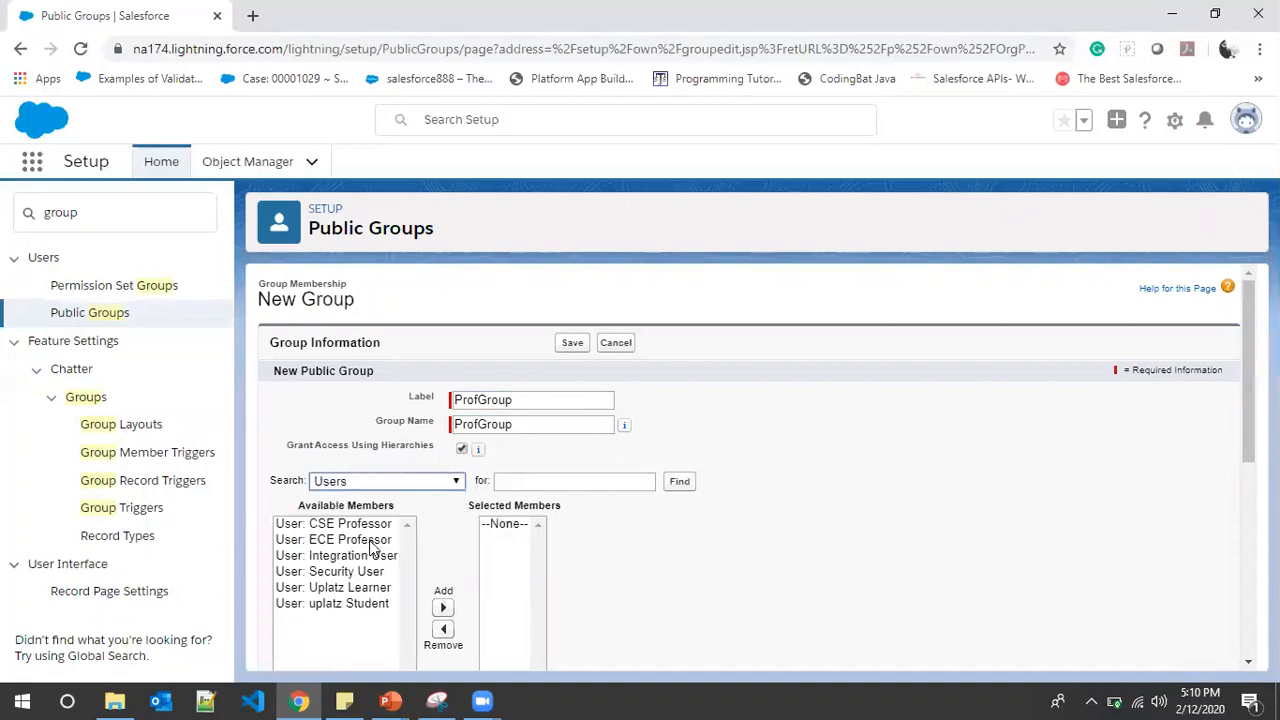
scroll(350, 555, "down", 1)
left_click(348, 458)
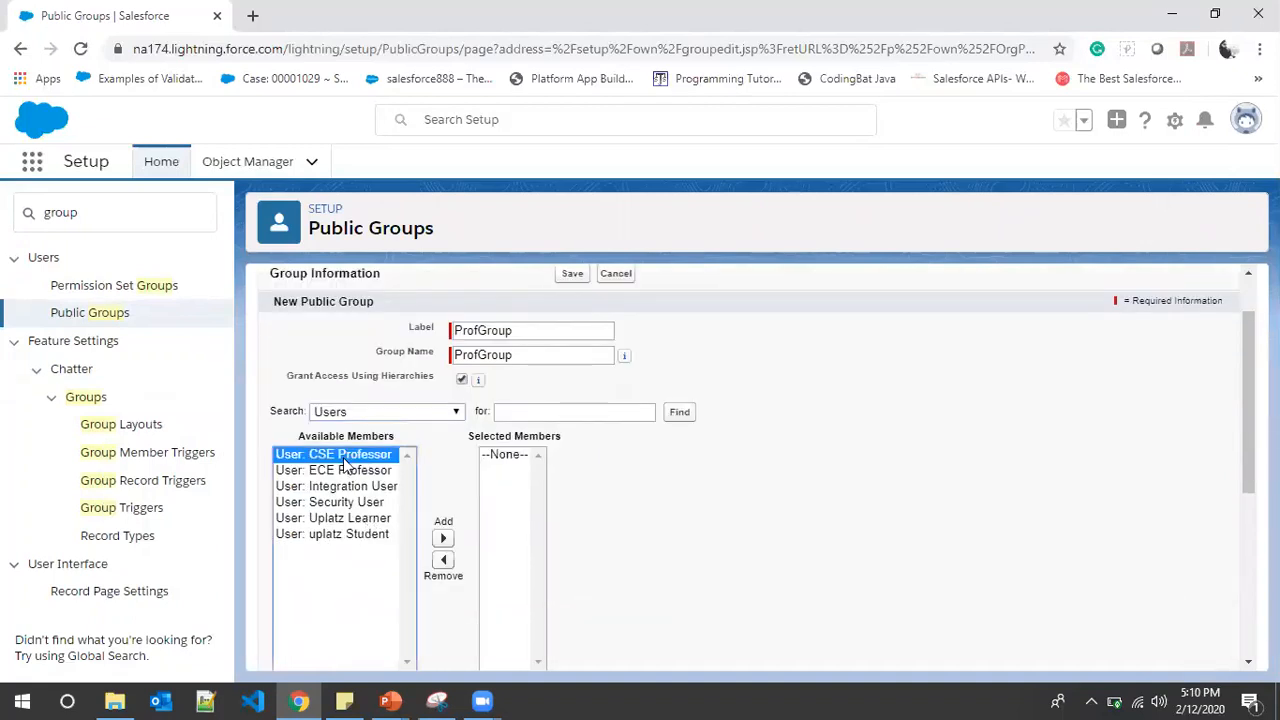
left_click(345, 472, "ctrl")
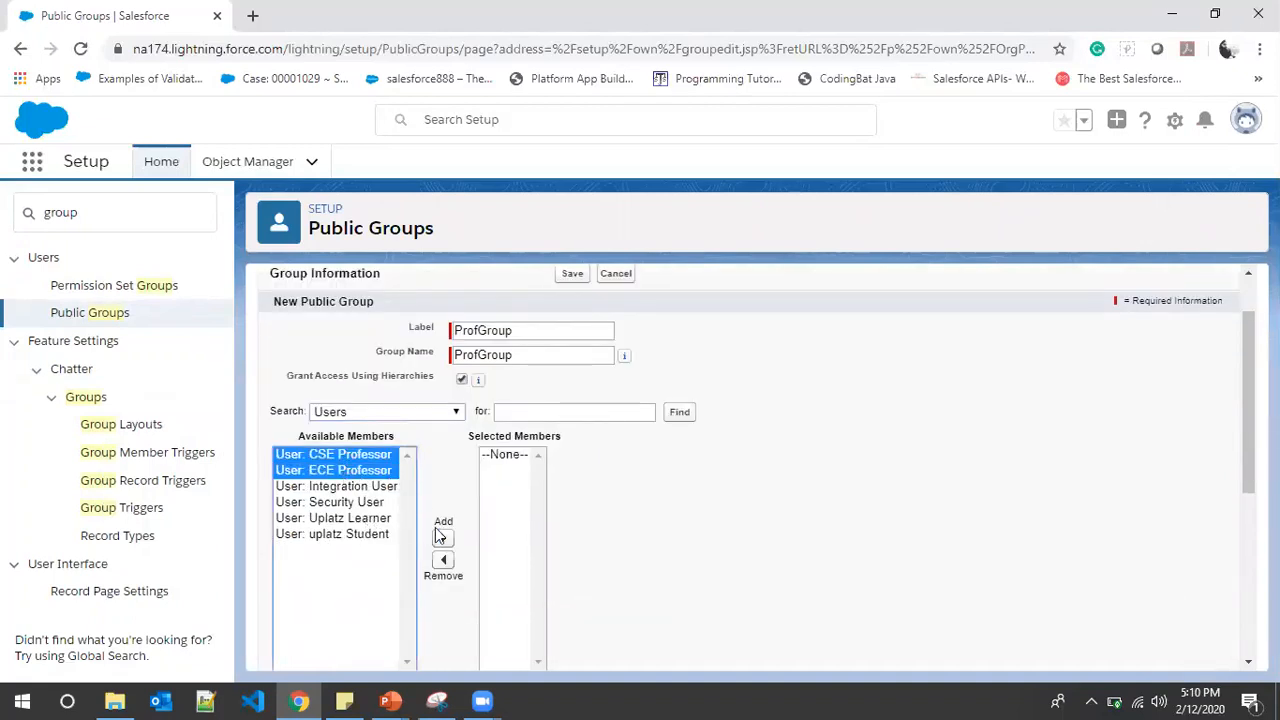
left_click(443, 538)
scroll(400, 483, "down", 5)
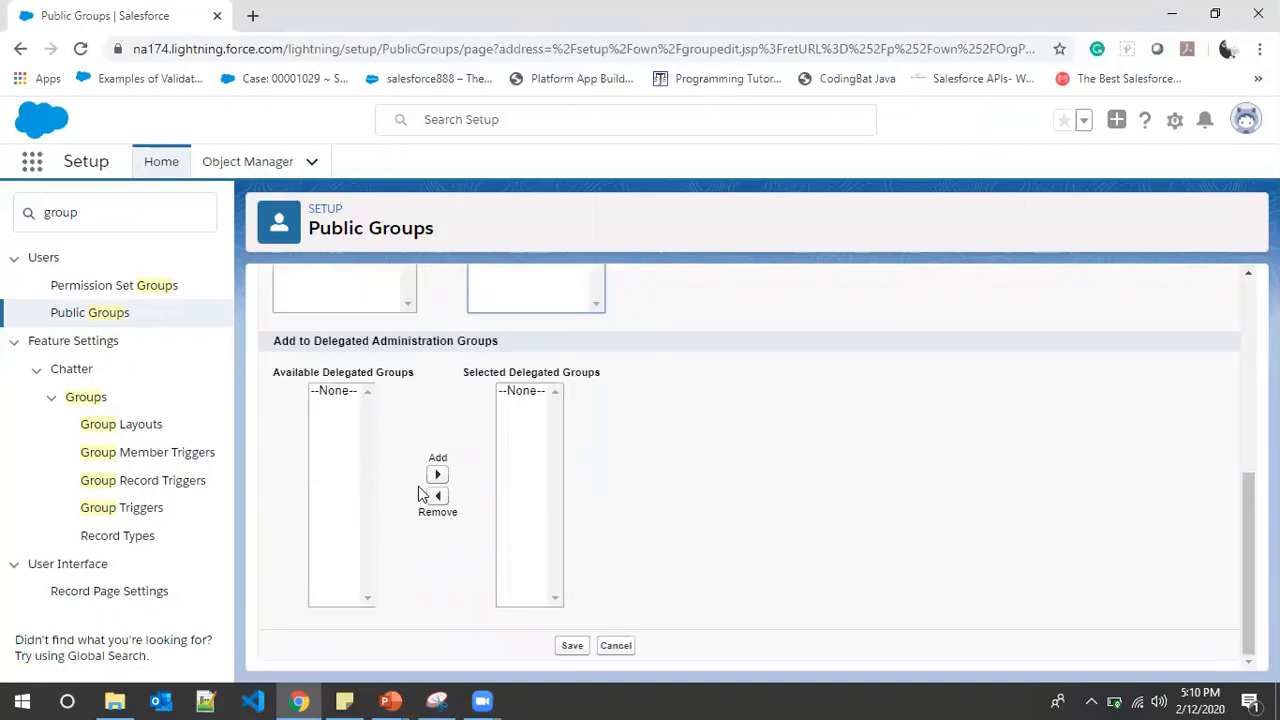
left_click(568, 645)
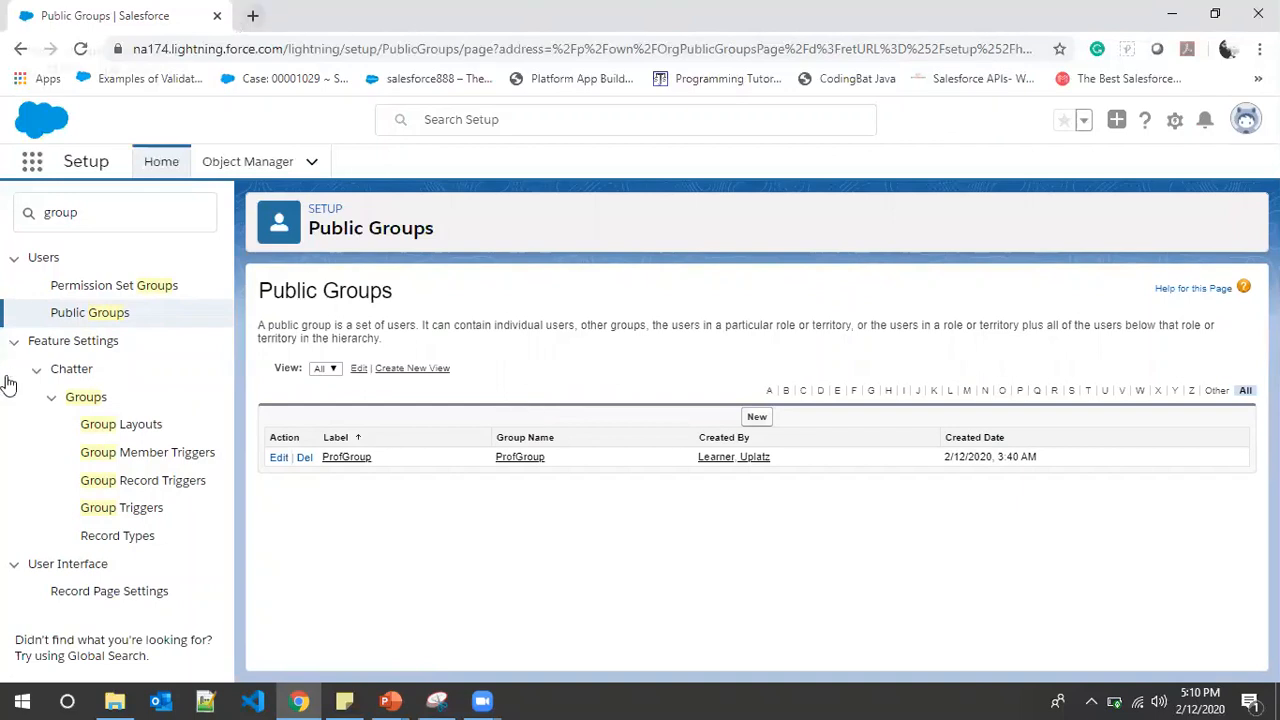
left_click_drag(93, 217, 3, 209)
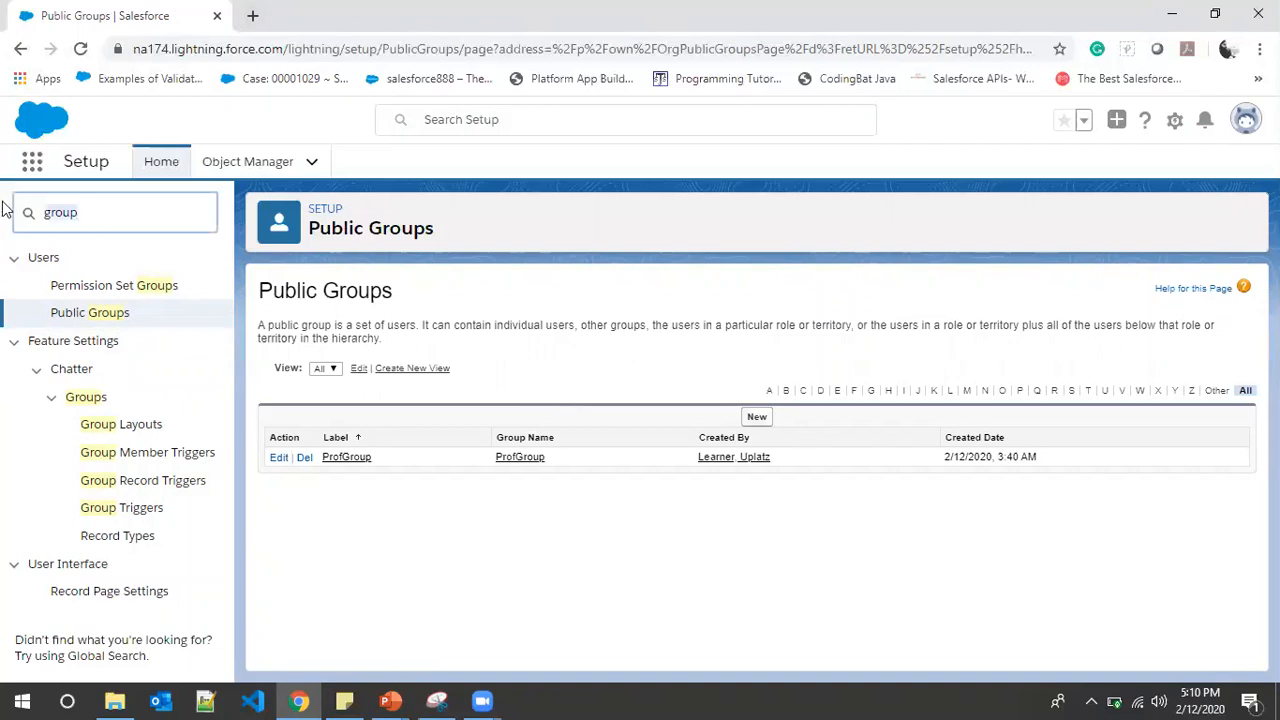
Search Setup for 'Queu', open Queues, and start a new queue
type("Queu")
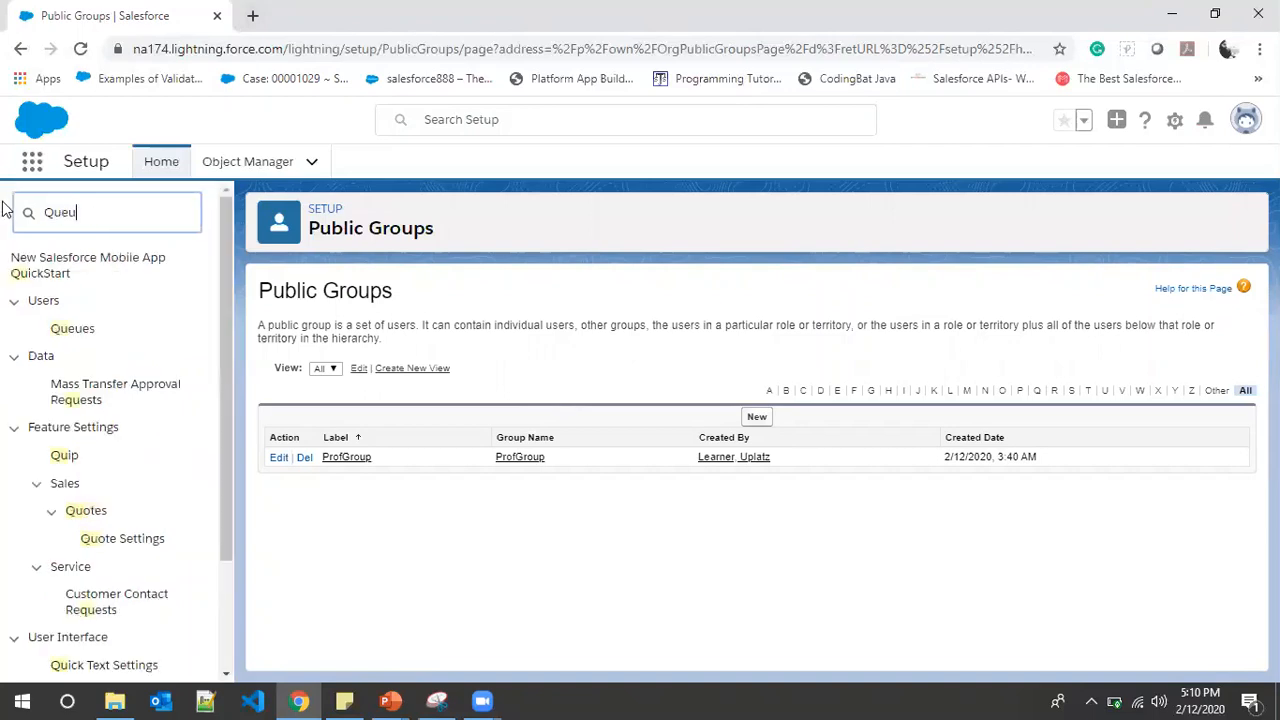
left_click(72, 285)
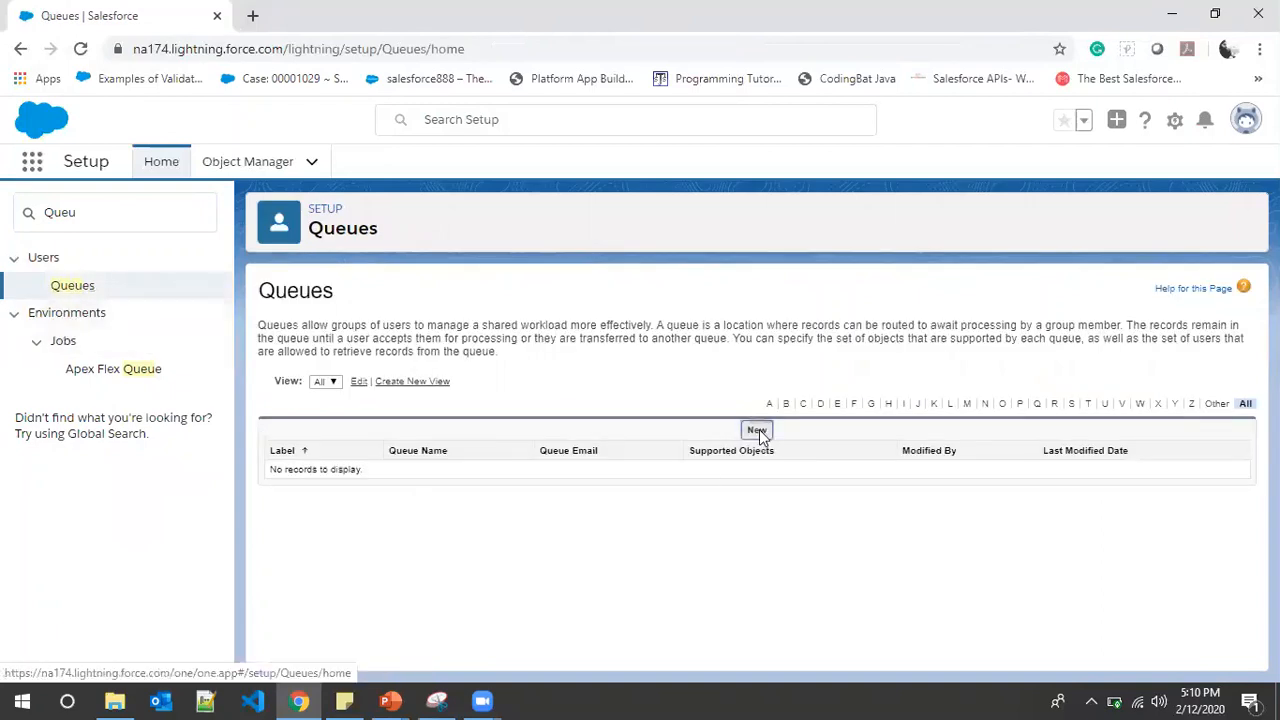
left_click(757, 430)
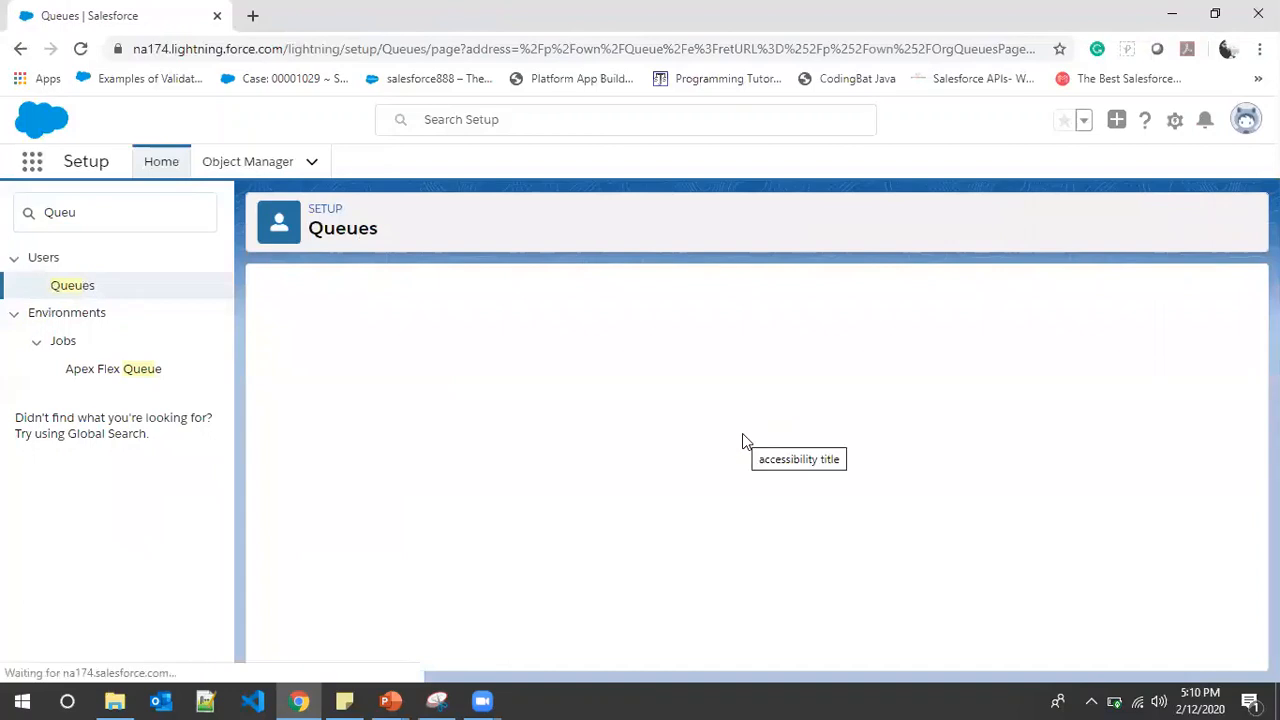
left_click(552, 436)
left_click(373, 464)
Browse the queue's supported objects, settling on Contact Point Type Consent
scroll(369, 386, "down", 3)
scroll(474, 387, "up", 1)
scroll(474, 387, "up", 1)
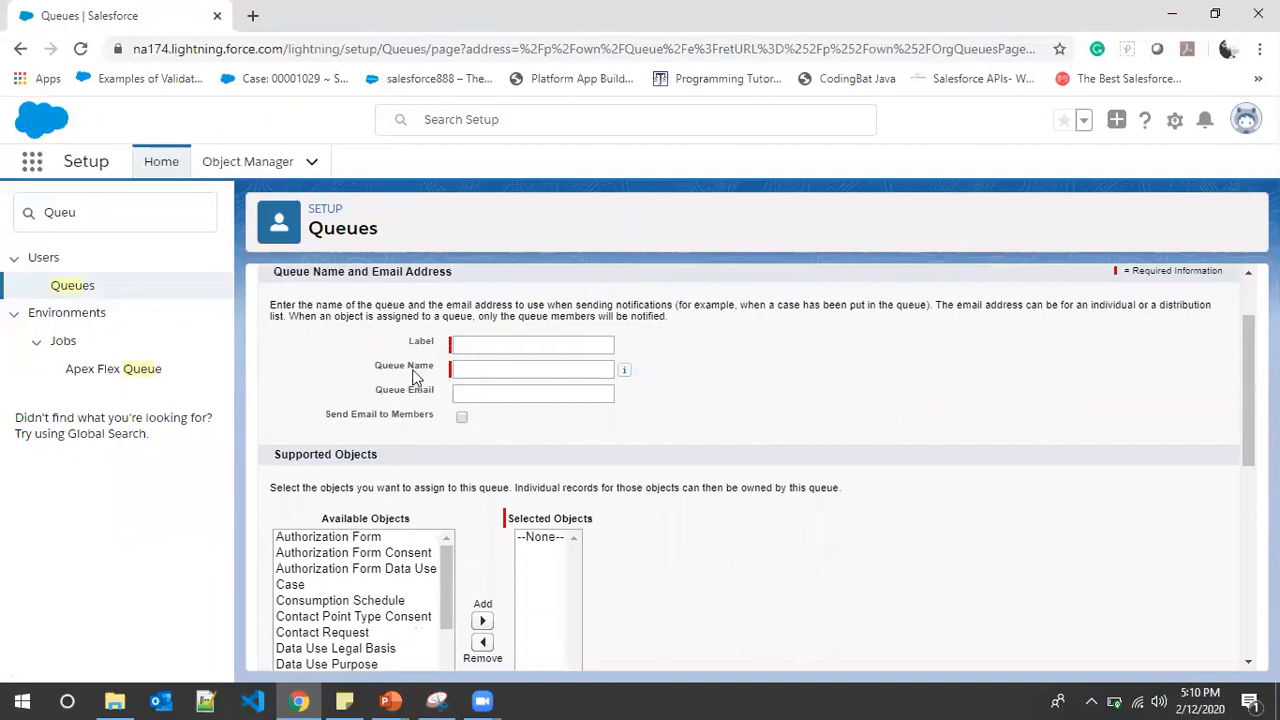
scroll(416, 371, "down", 2)
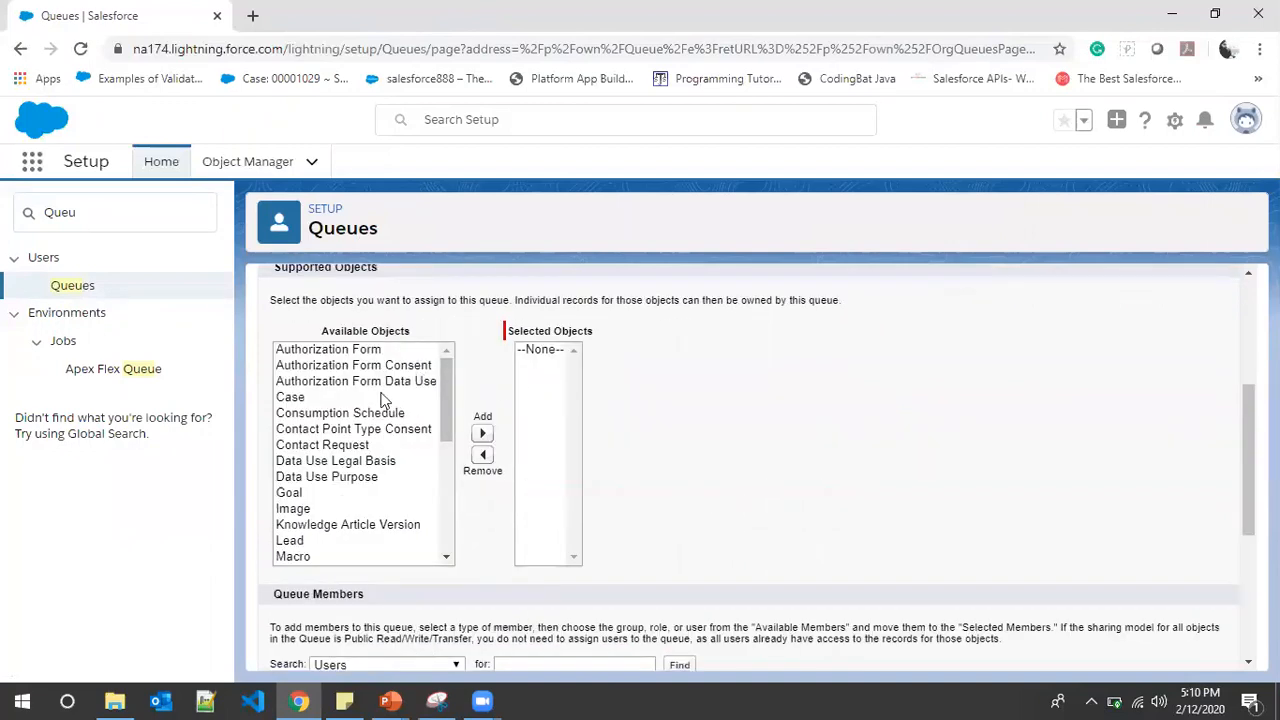
left_click(385, 399)
left_click(376, 445)
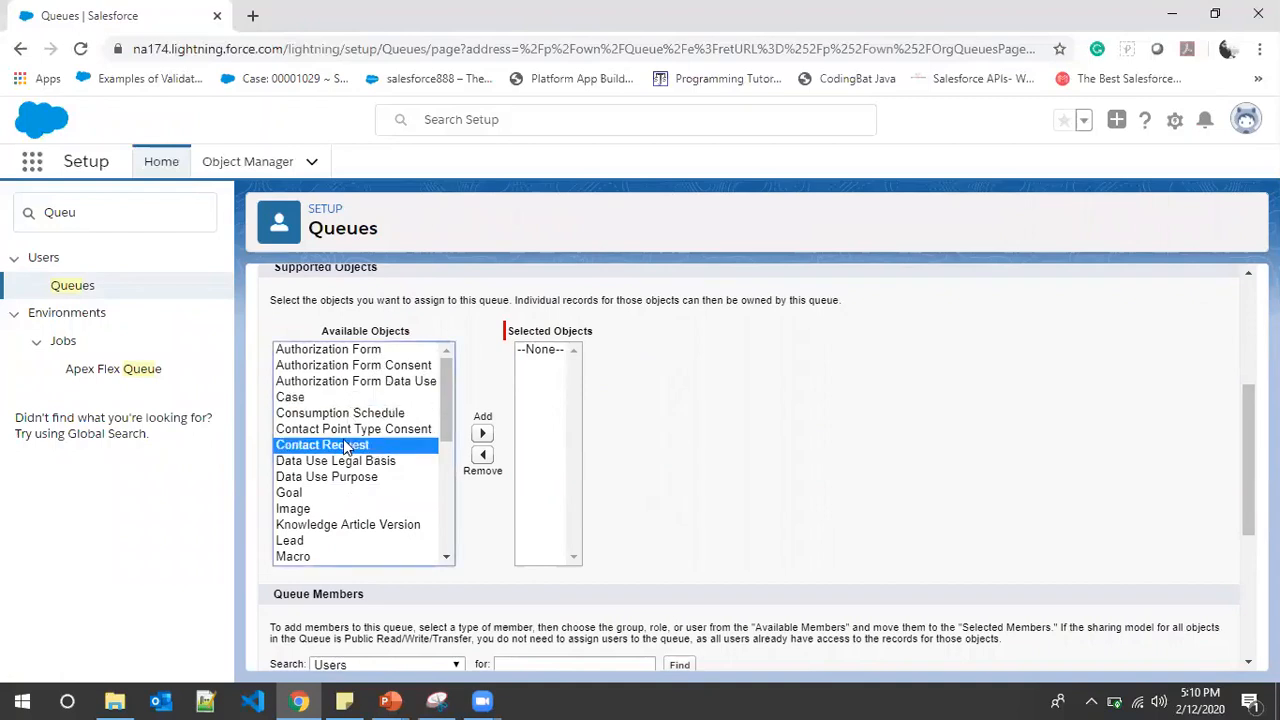
left_click(345, 478)
left_click(348, 429)
left_click(358, 384)
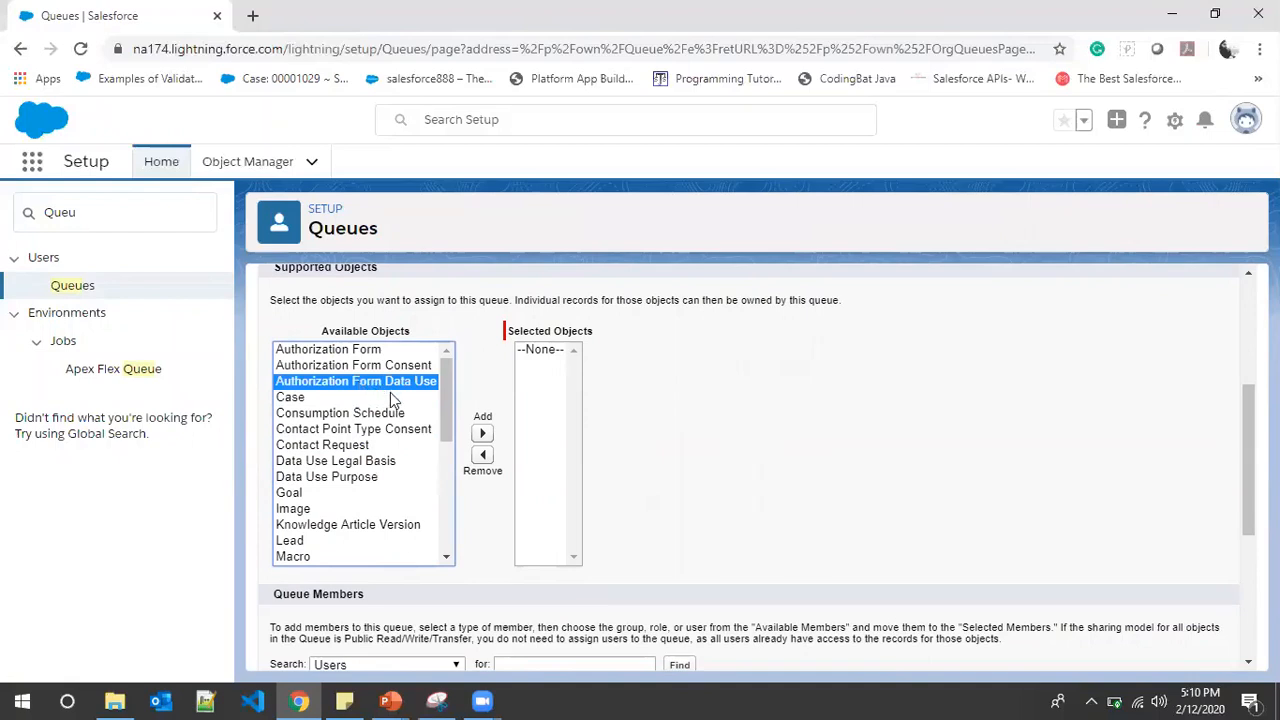
scroll(371, 406, "down", 2)
scroll(340, 420, "up", 2)
left_click(362, 429)
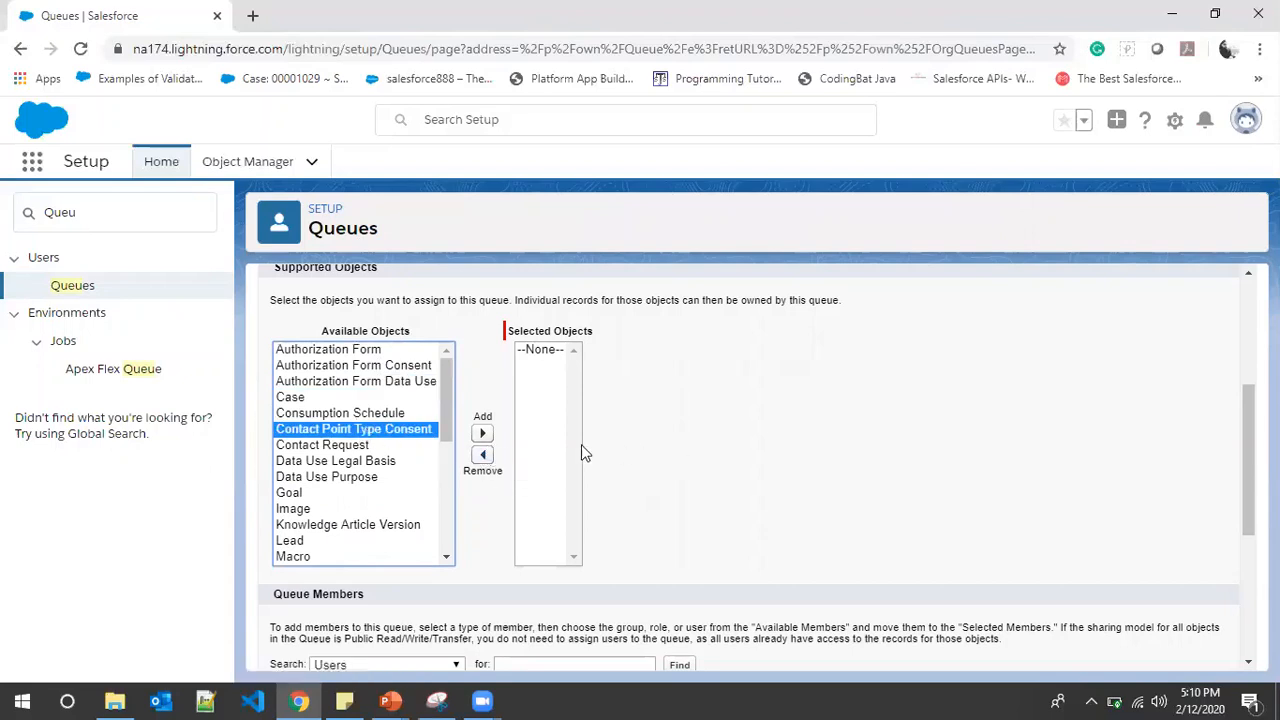
scroll(480, 470, "down", 2)
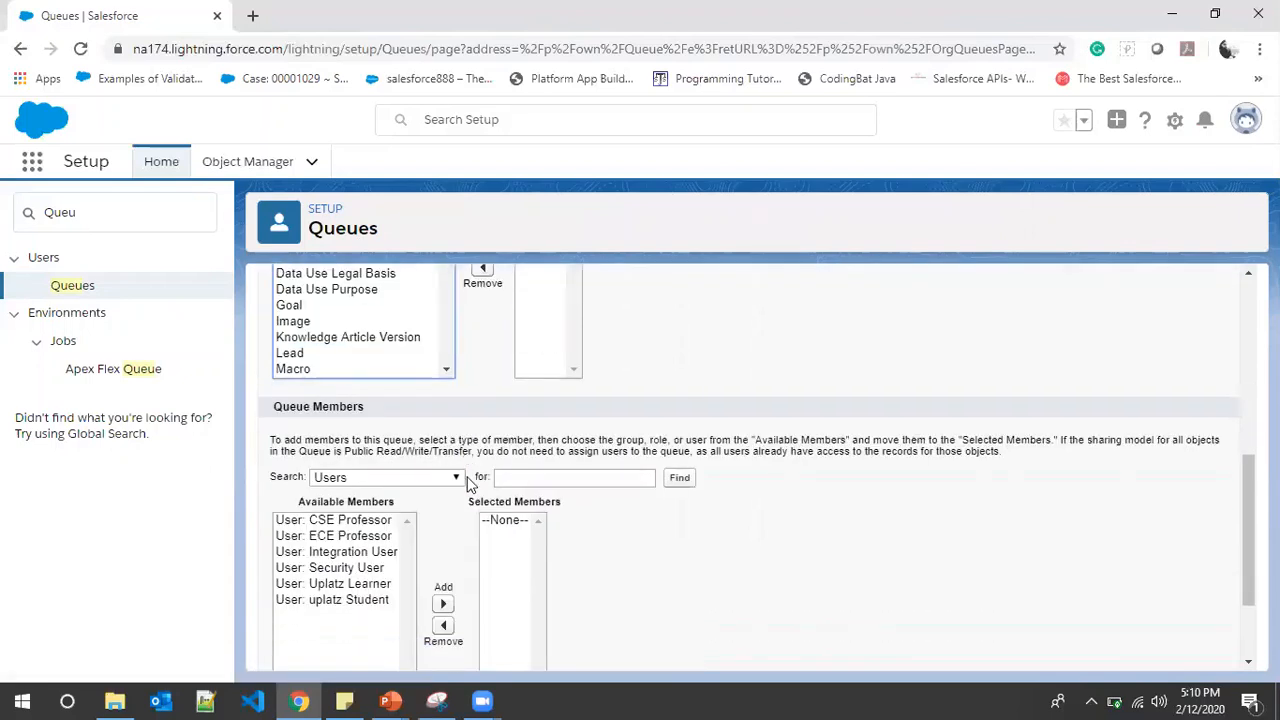
scroll(480, 487, "down", 1)
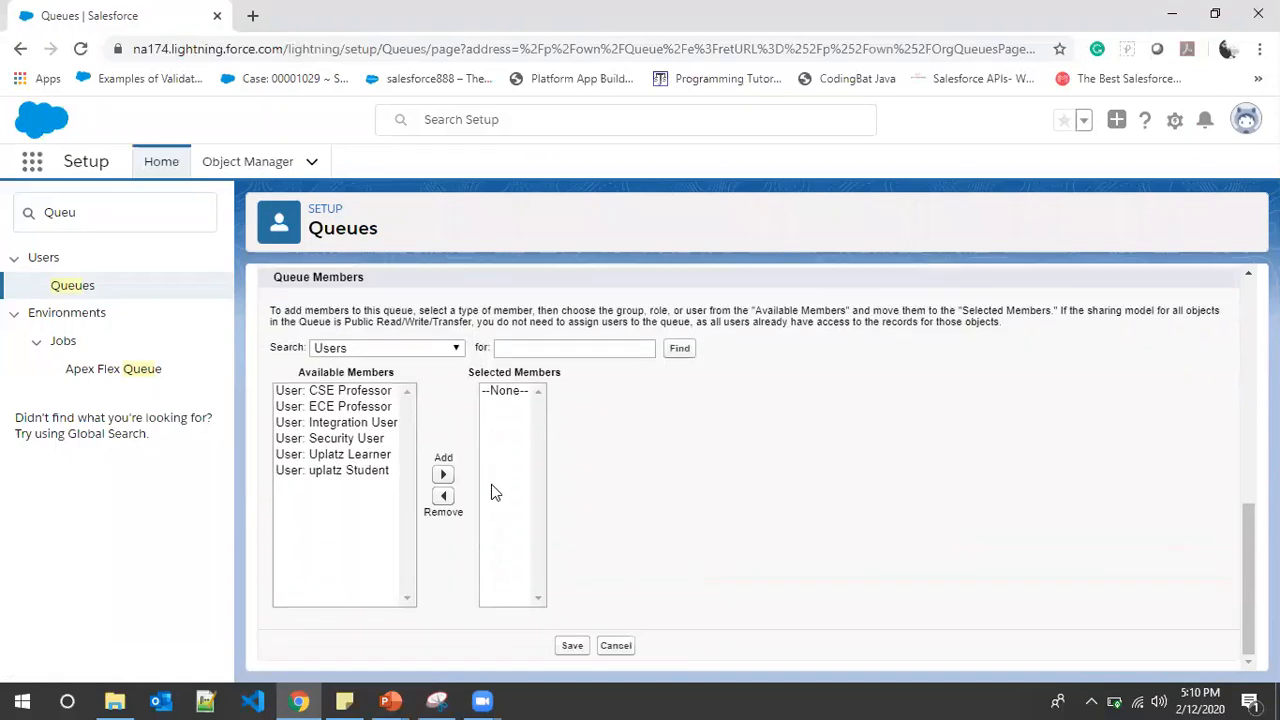
scroll(493, 486, "up", 10)
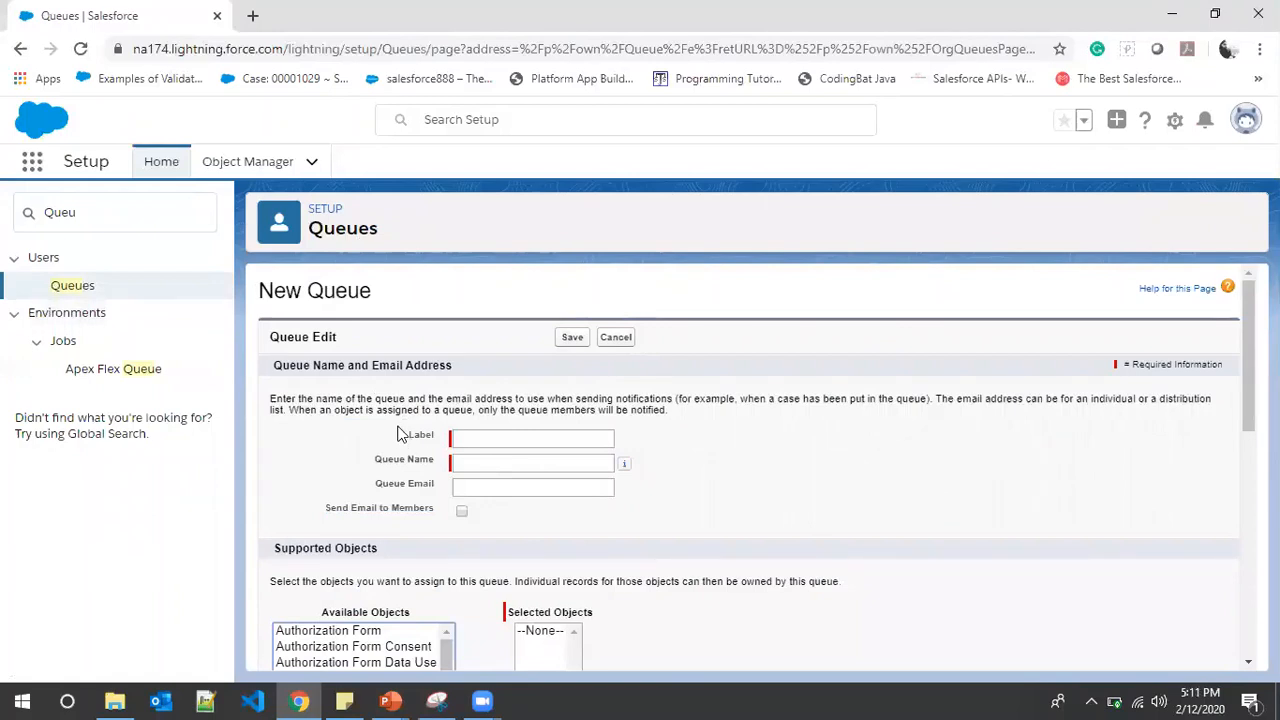
Replace the Setup search term with 'shari' to find Sharing Settings
left_click(110, 216)
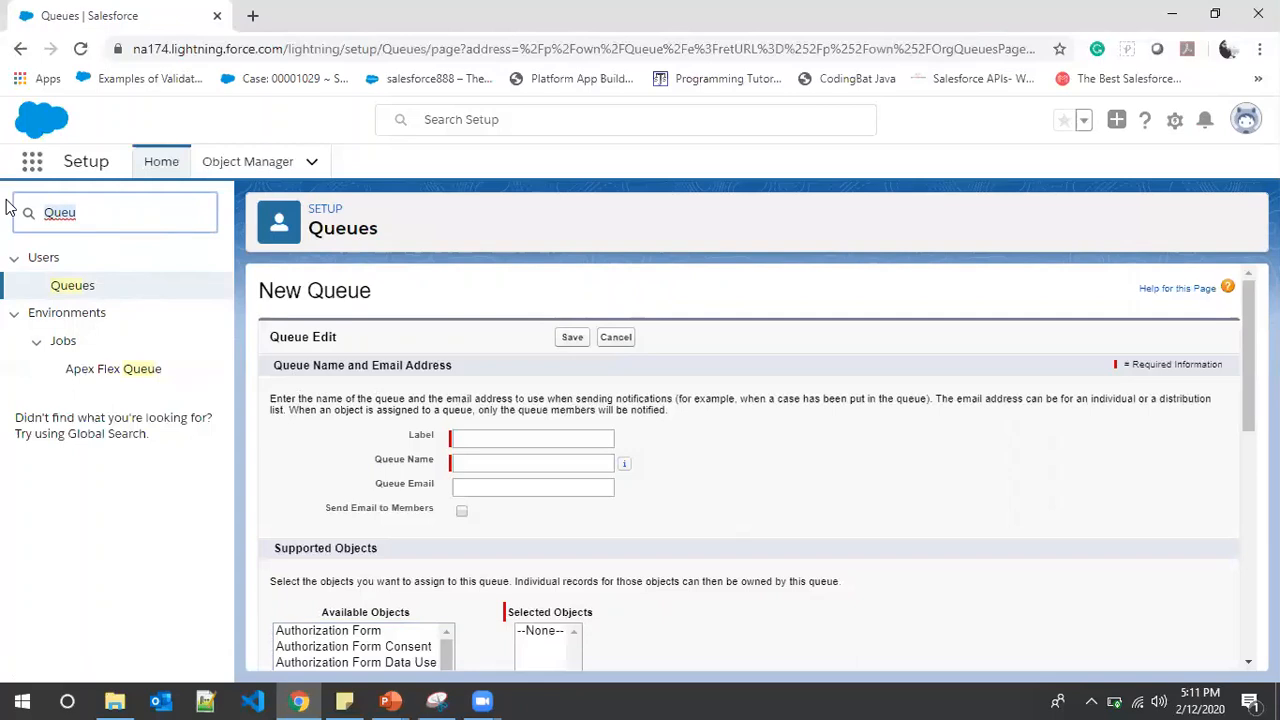
key("ctrl+a")
type("shari")
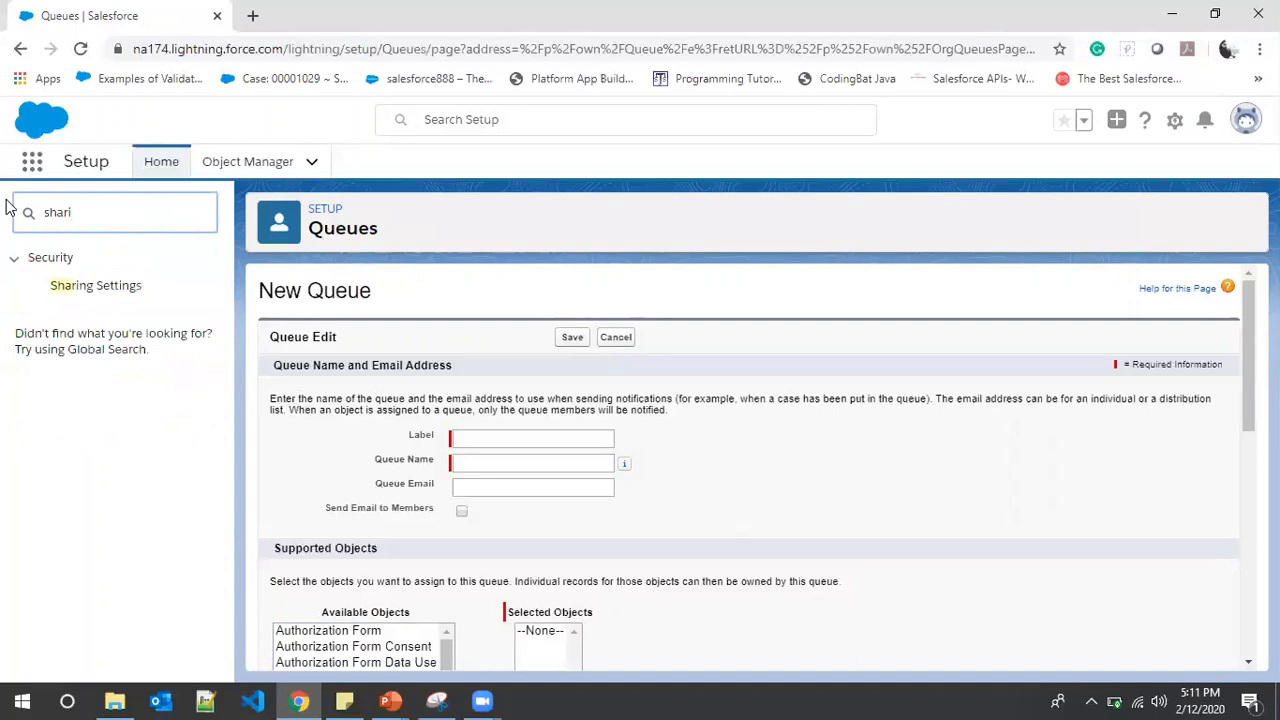
Open Sharing Settings, scroll to Student Sharing Rules, and start a new rule
left_click(96, 289)
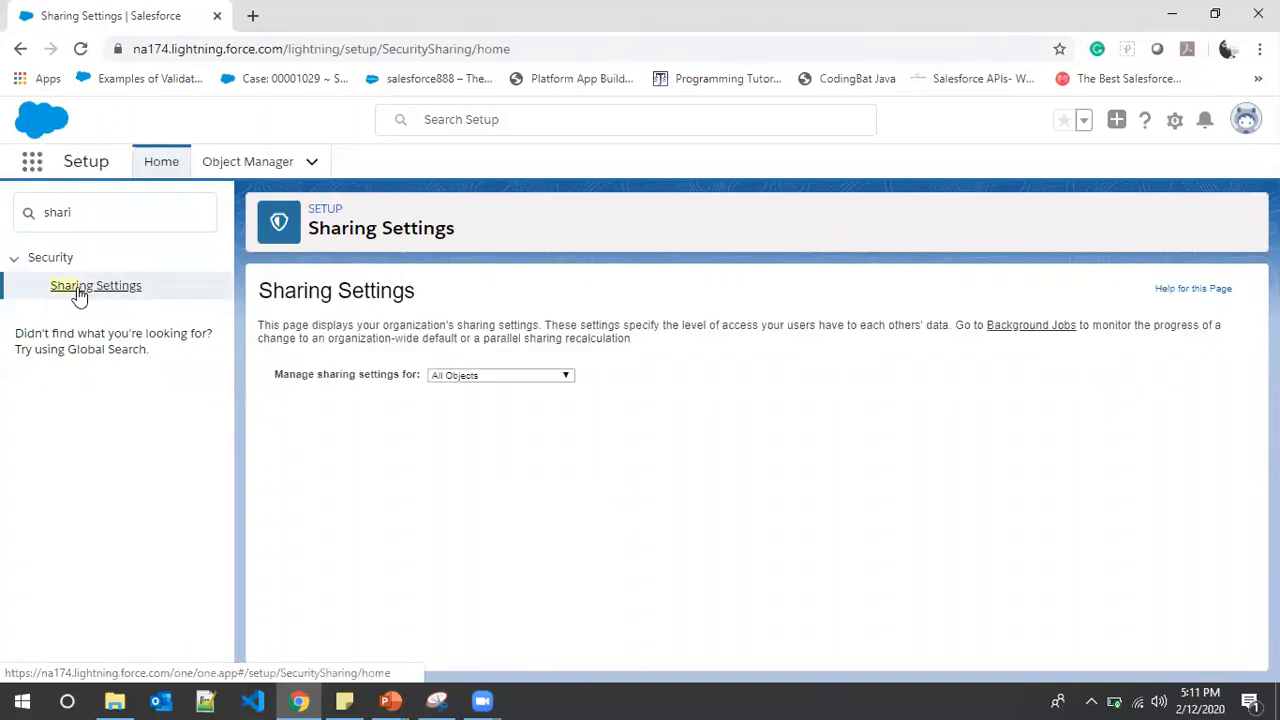
scroll(452, 381, "down", 2)
scroll(450, 385, "down", 15)
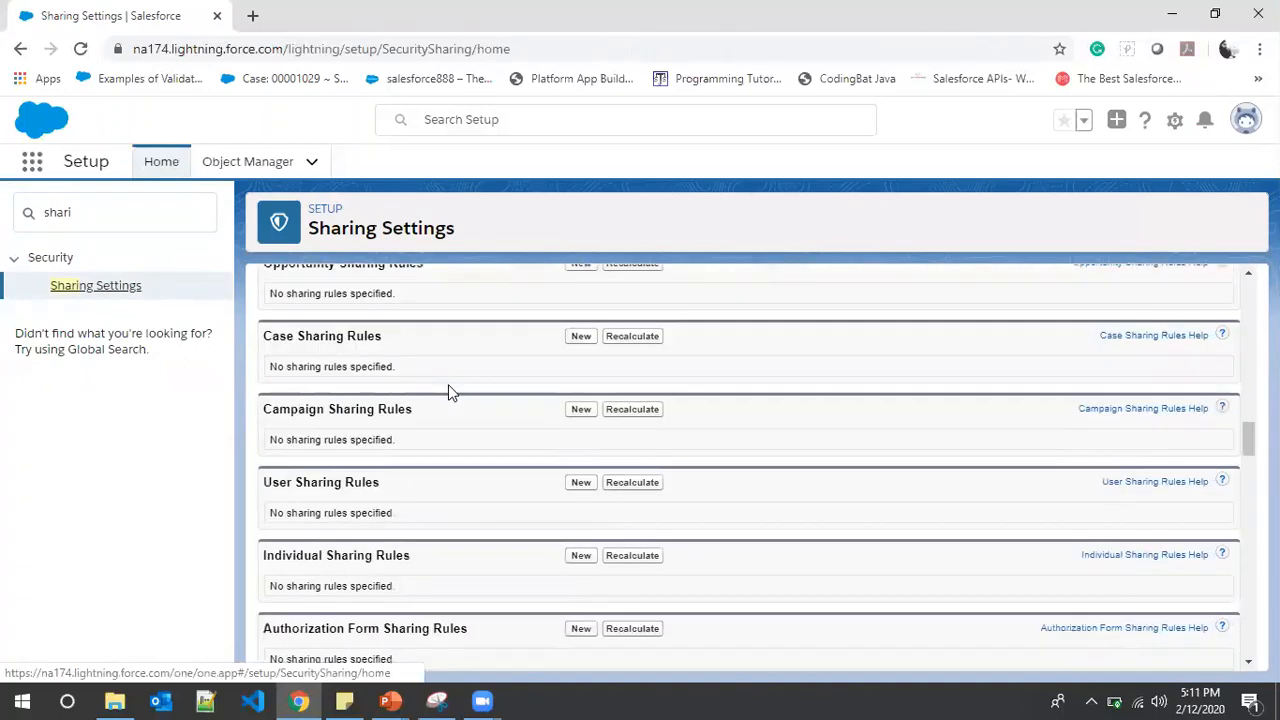
scroll(375, 485, "down", 18)
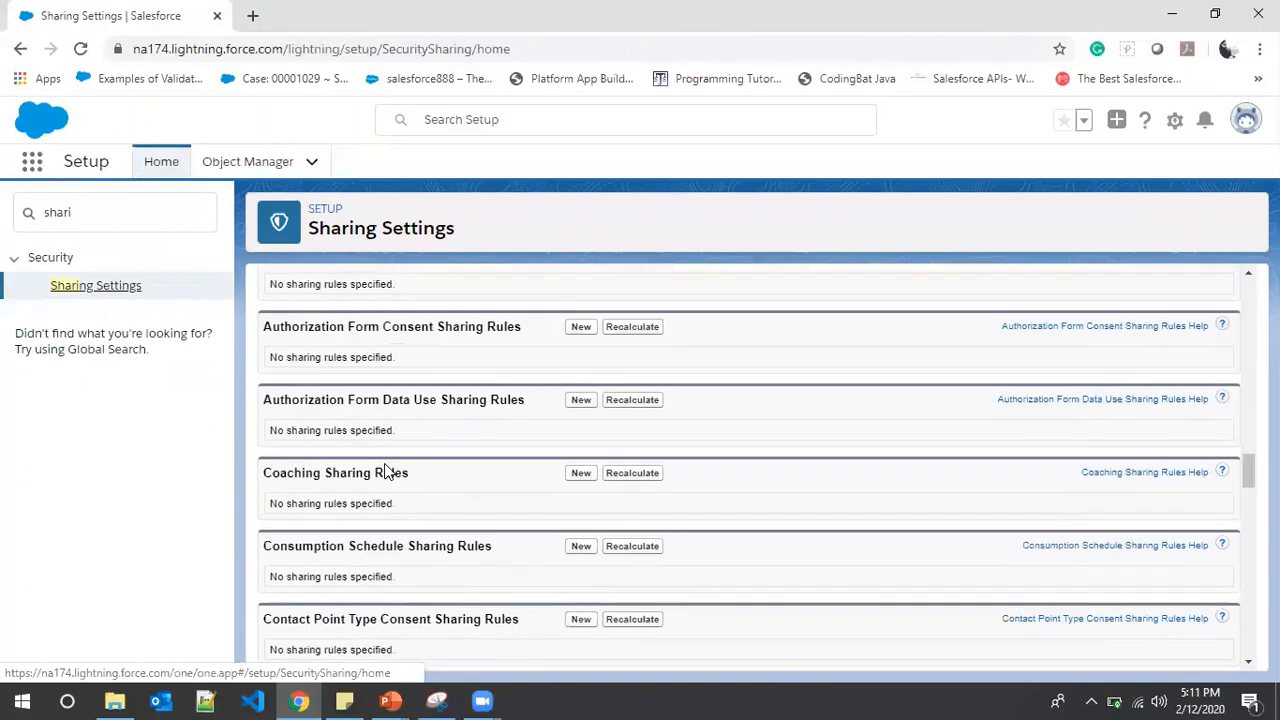
scroll(385, 468, "down", 10)
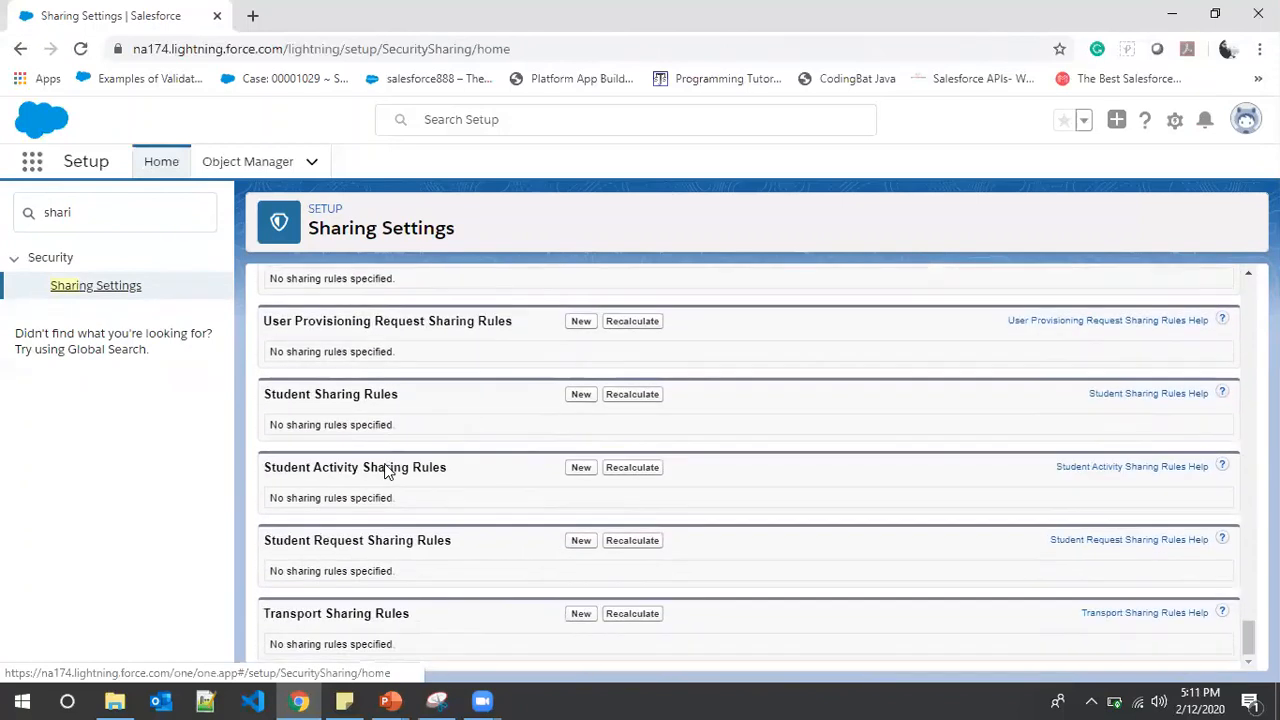
left_click(588, 396)
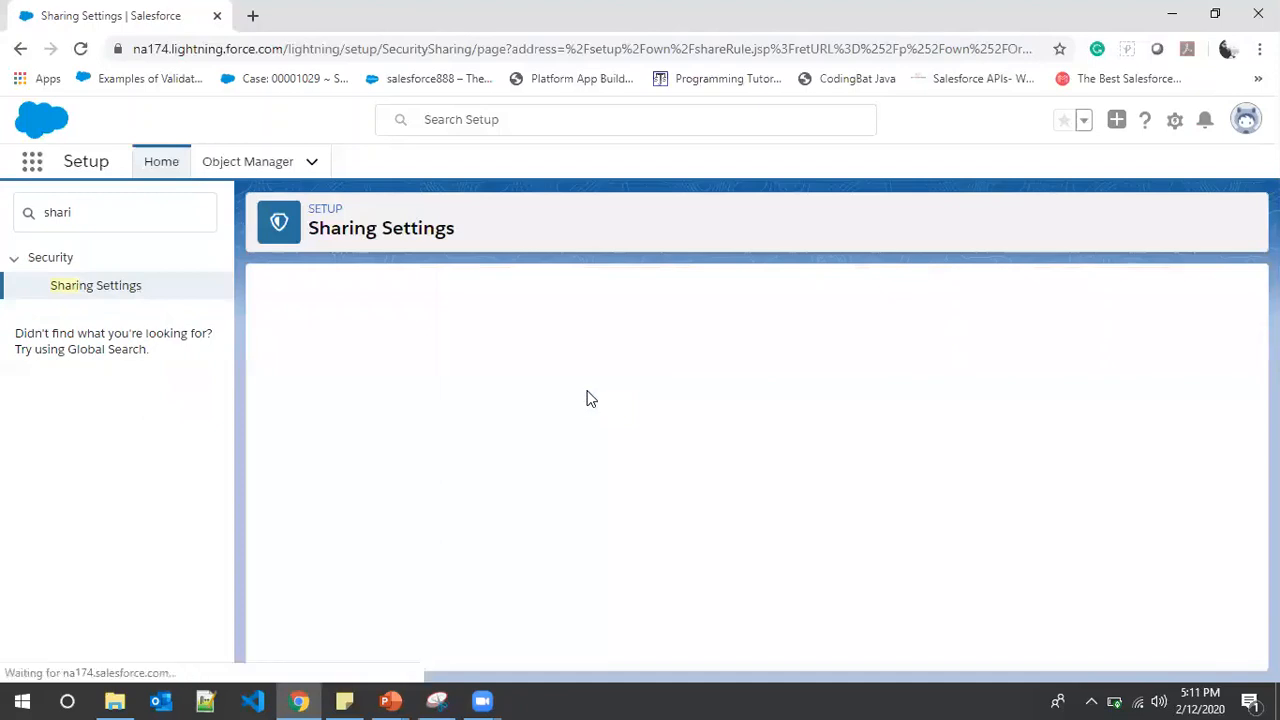
scroll(440, 455, "down", 3)
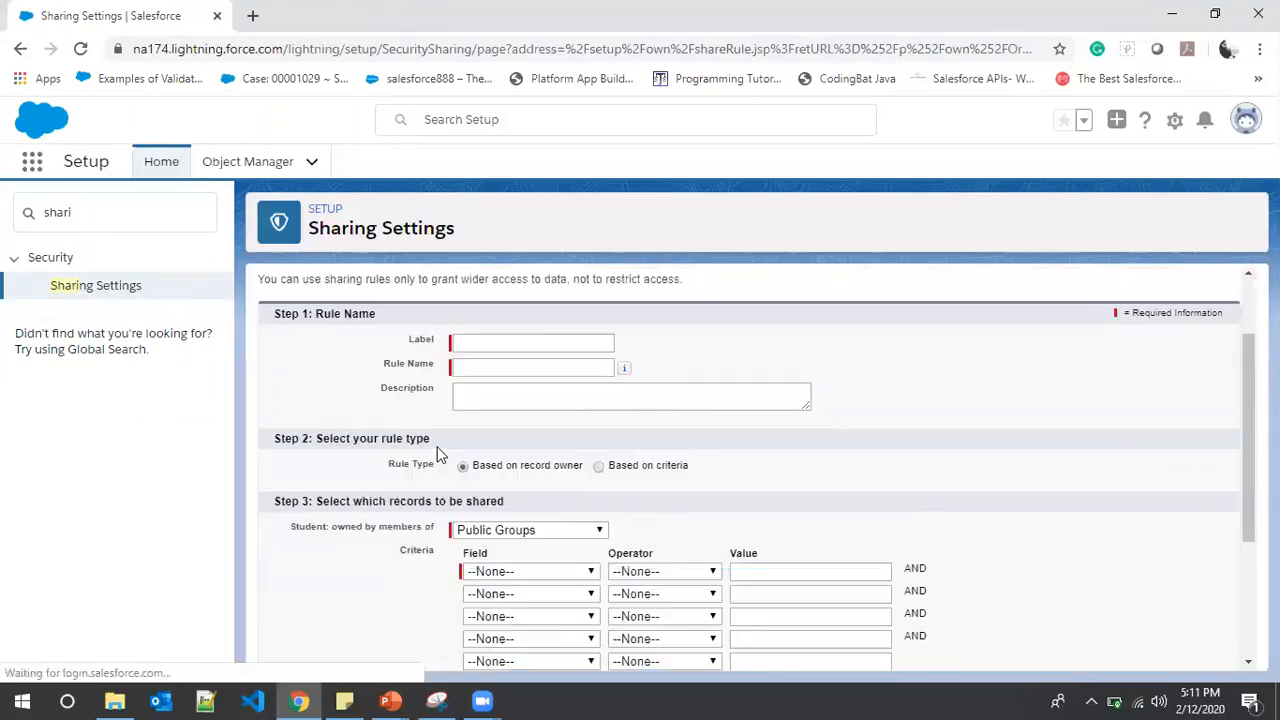
Make the rule match records owned by the Principal role
scroll(436, 455, "down", 1)
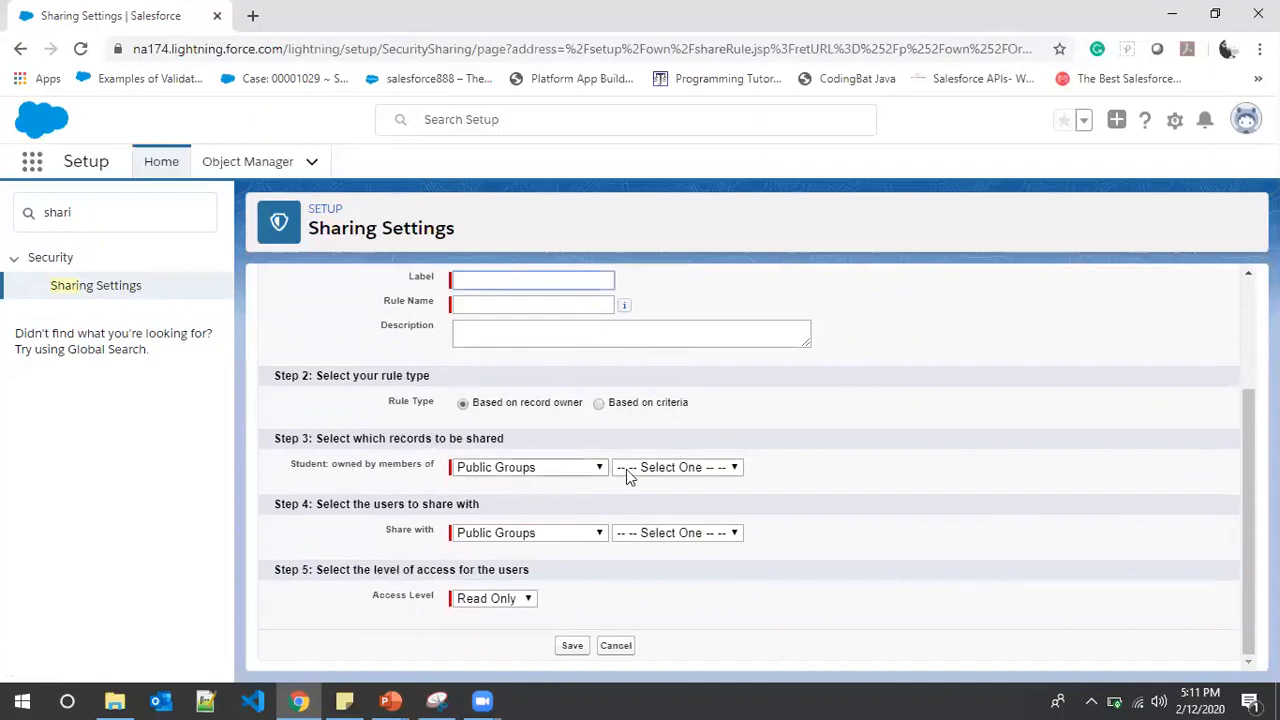
left_click(678, 468)
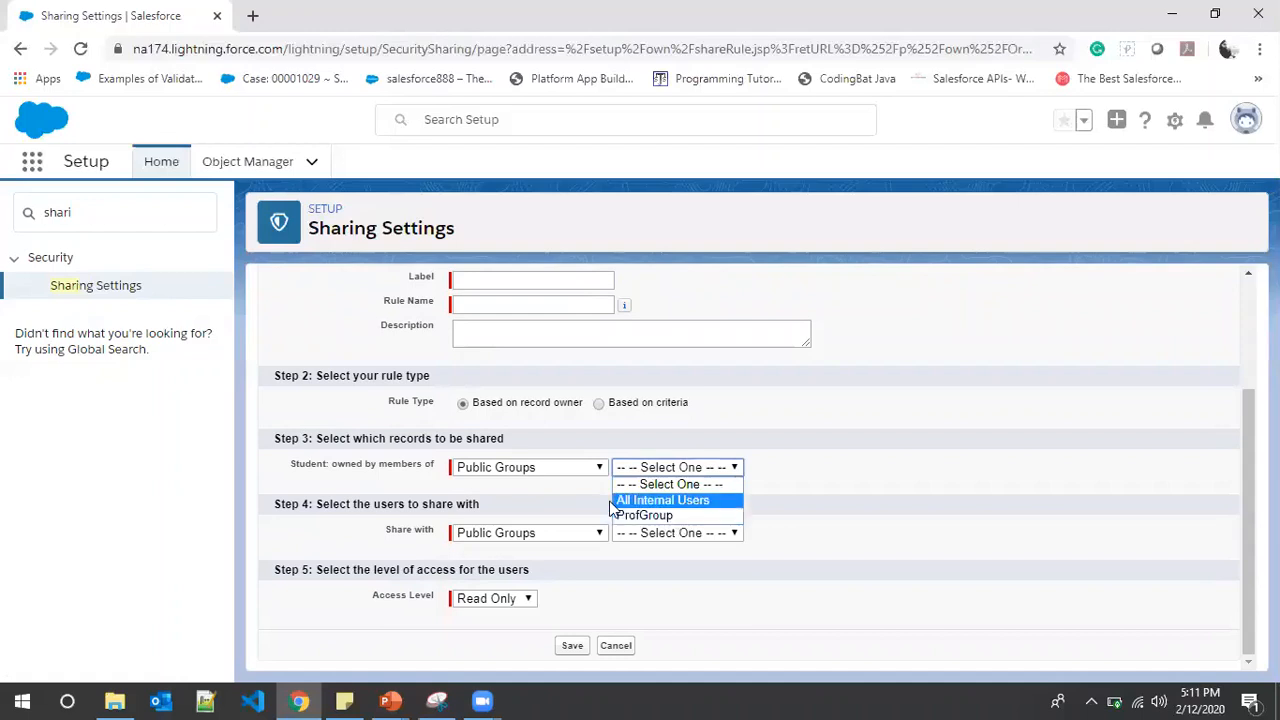
left_click(559, 470)
left_click(537, 500)
left_click(733, 473)
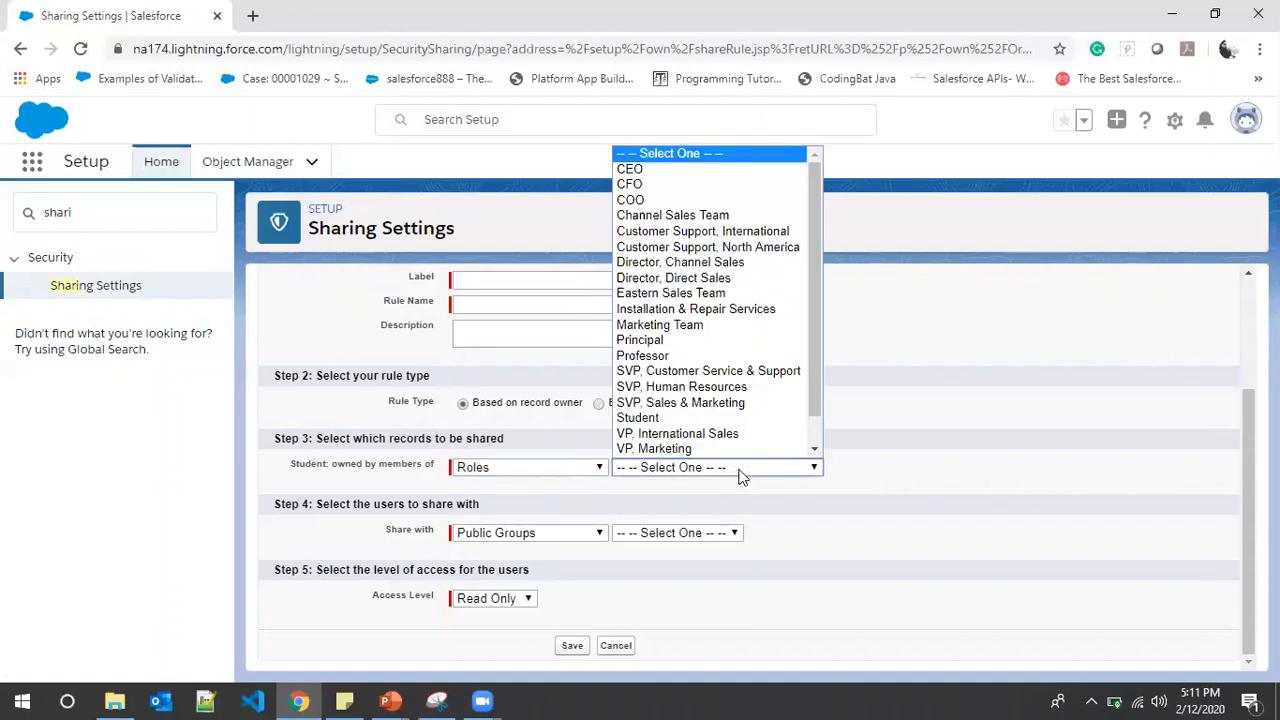
scroll(735, 440, "down", 1)
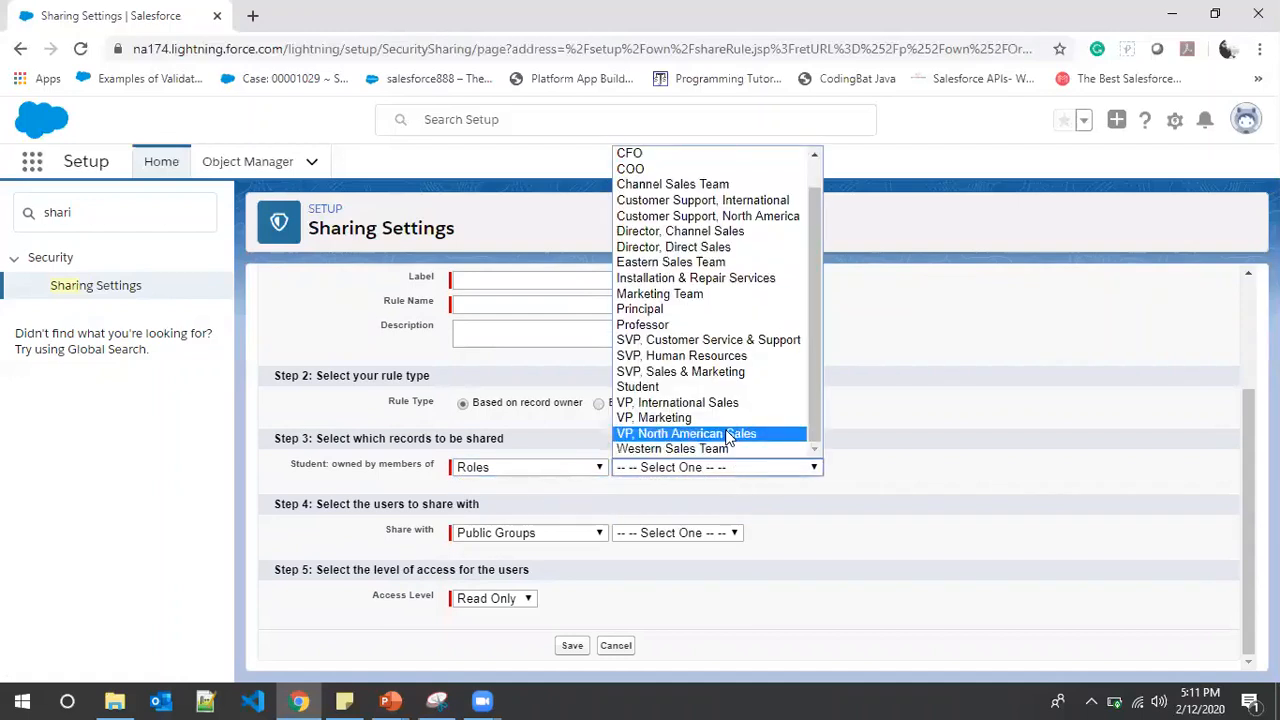
left_click(714, 309)
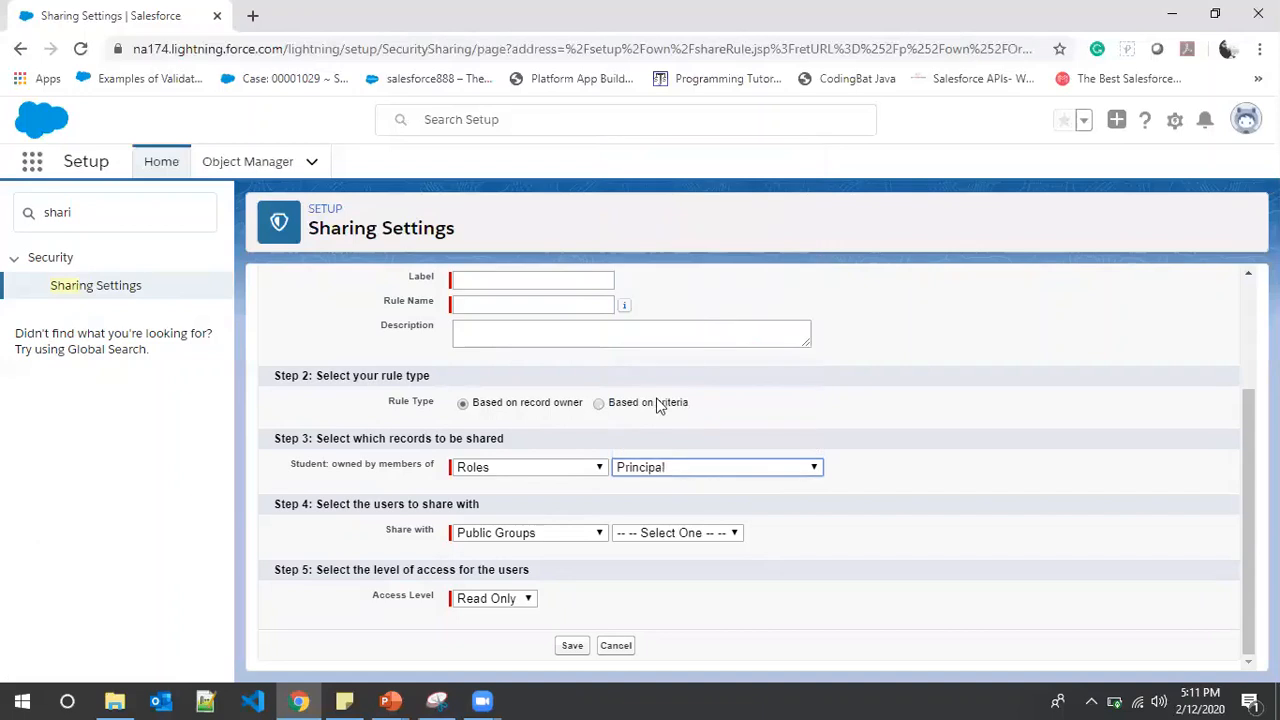
Share those records with the ProfGroup public group at Read Only access
left_click(600, 533)
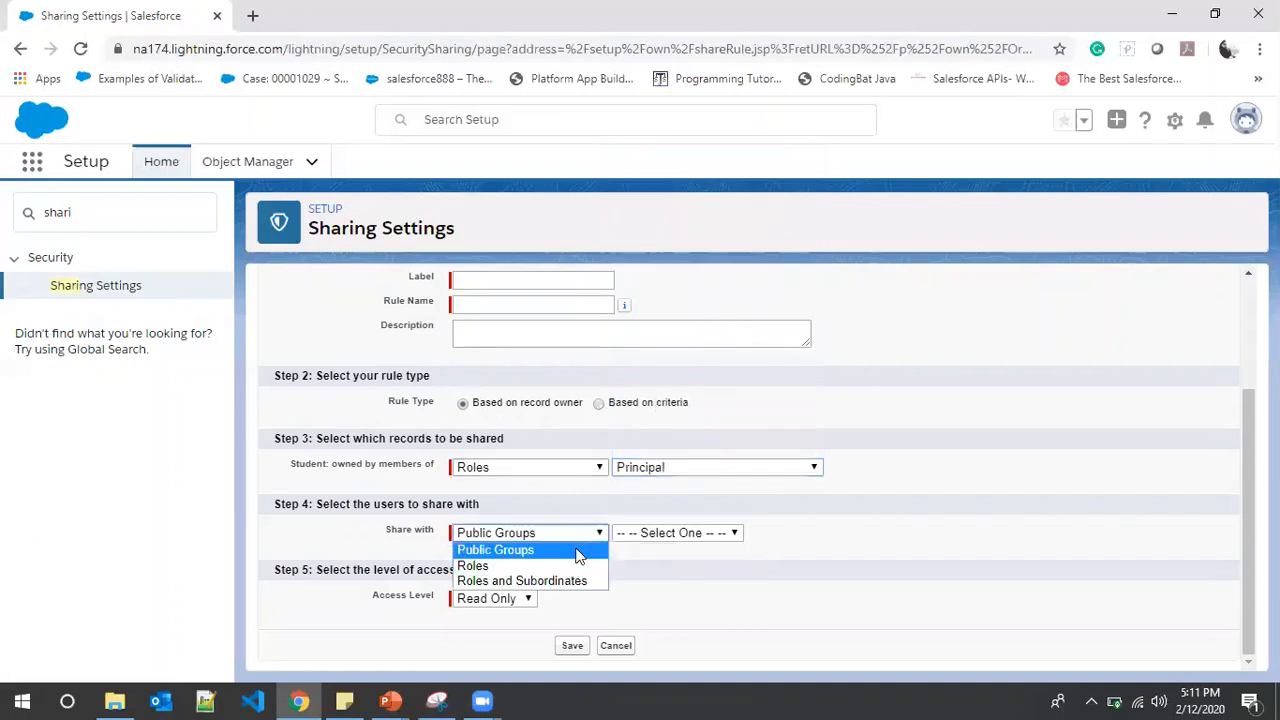
left_click(577, 551)
left_click(654, 536)
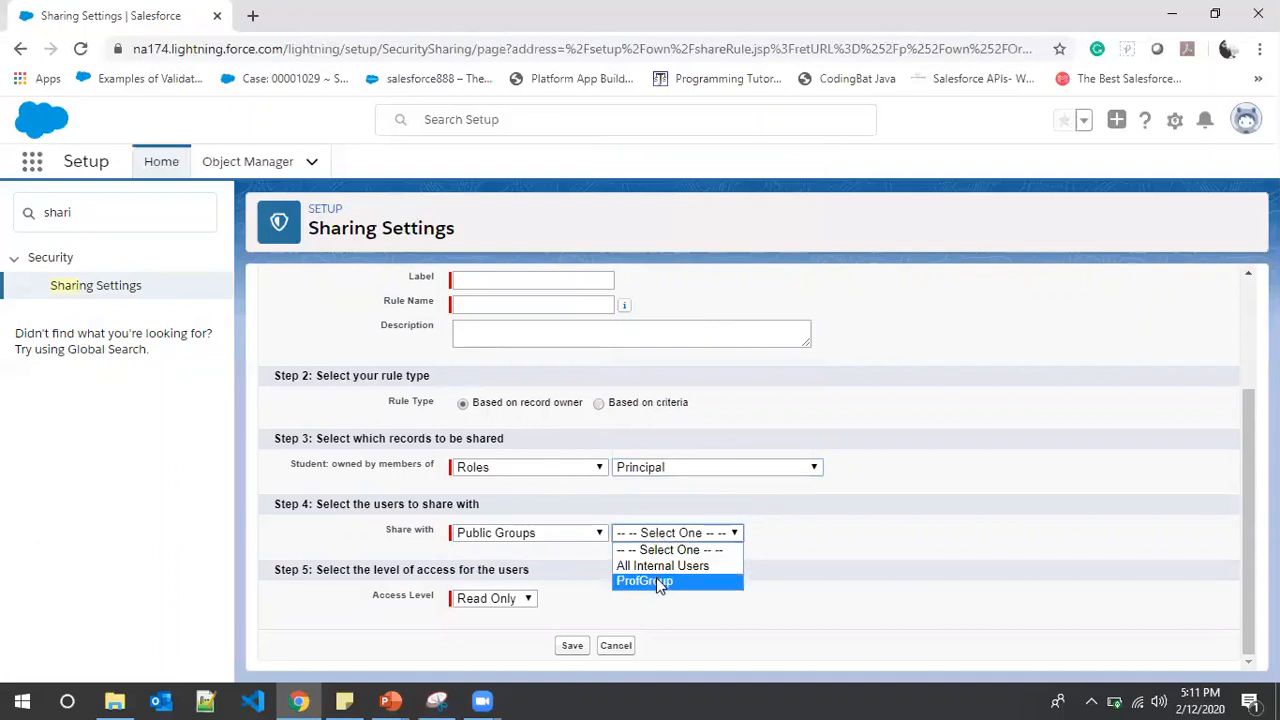
left_click(656, 580)
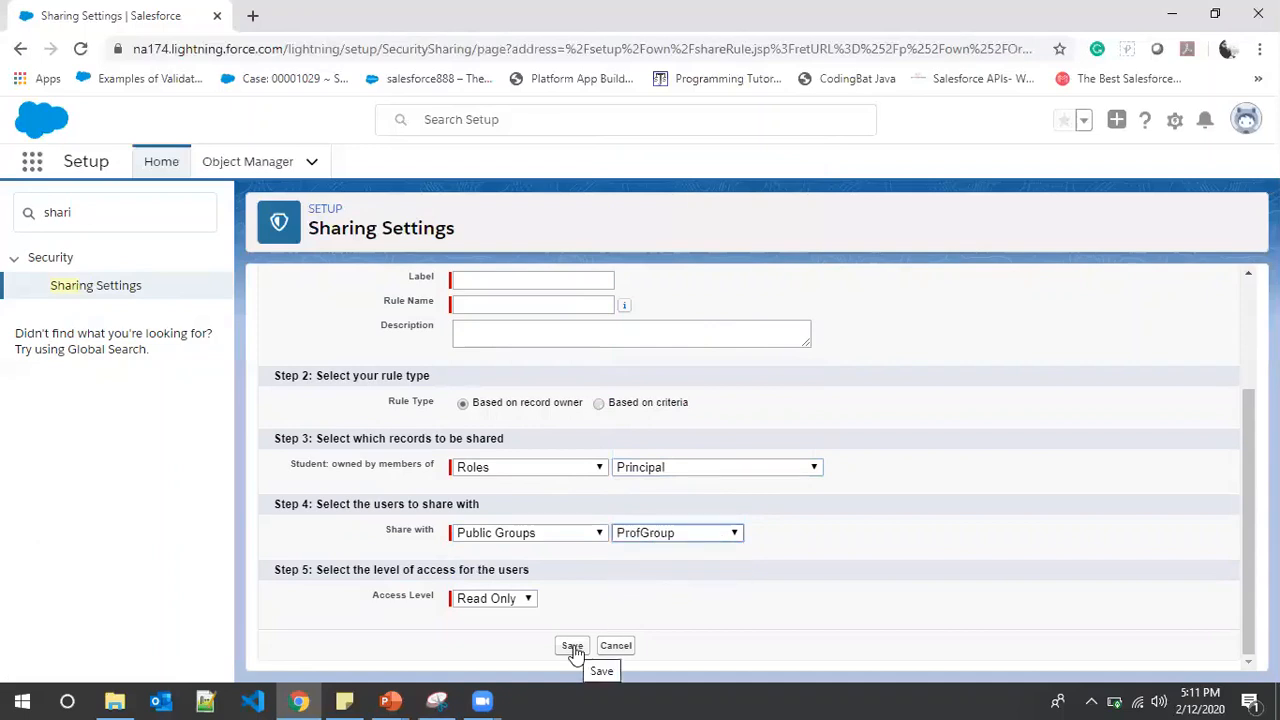
left_click(504, 598)
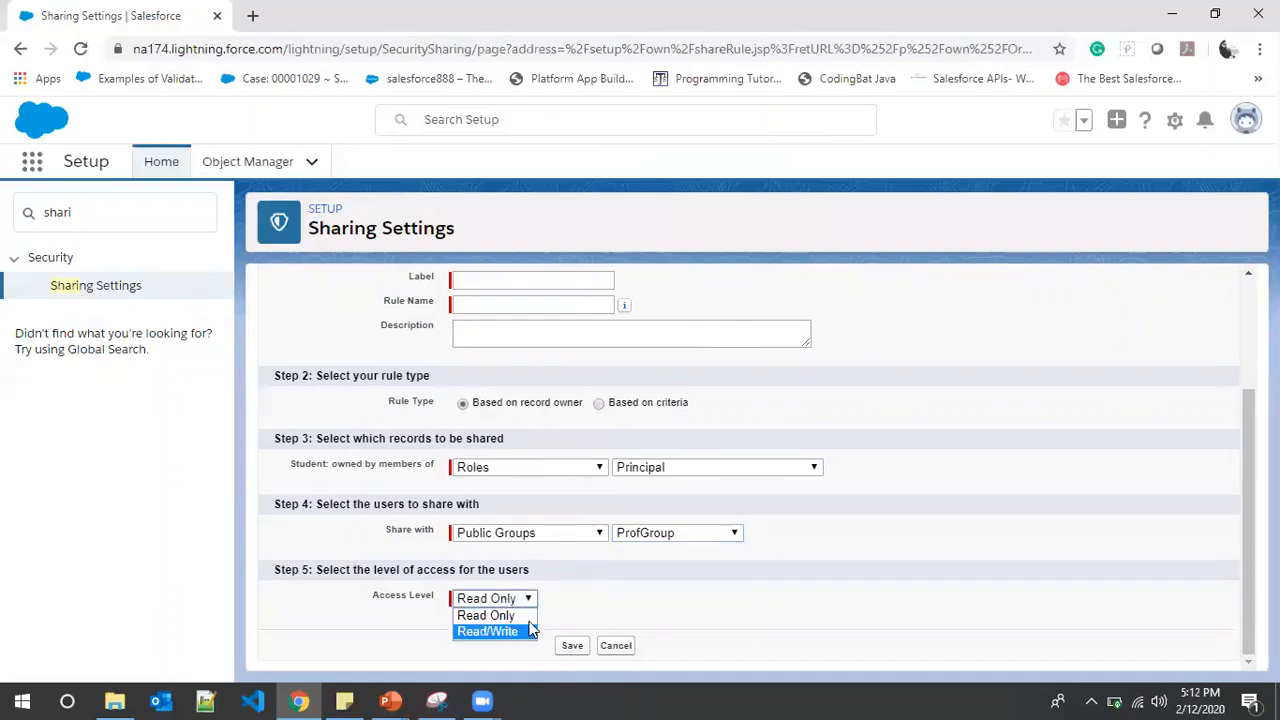
left_click(627, 613)
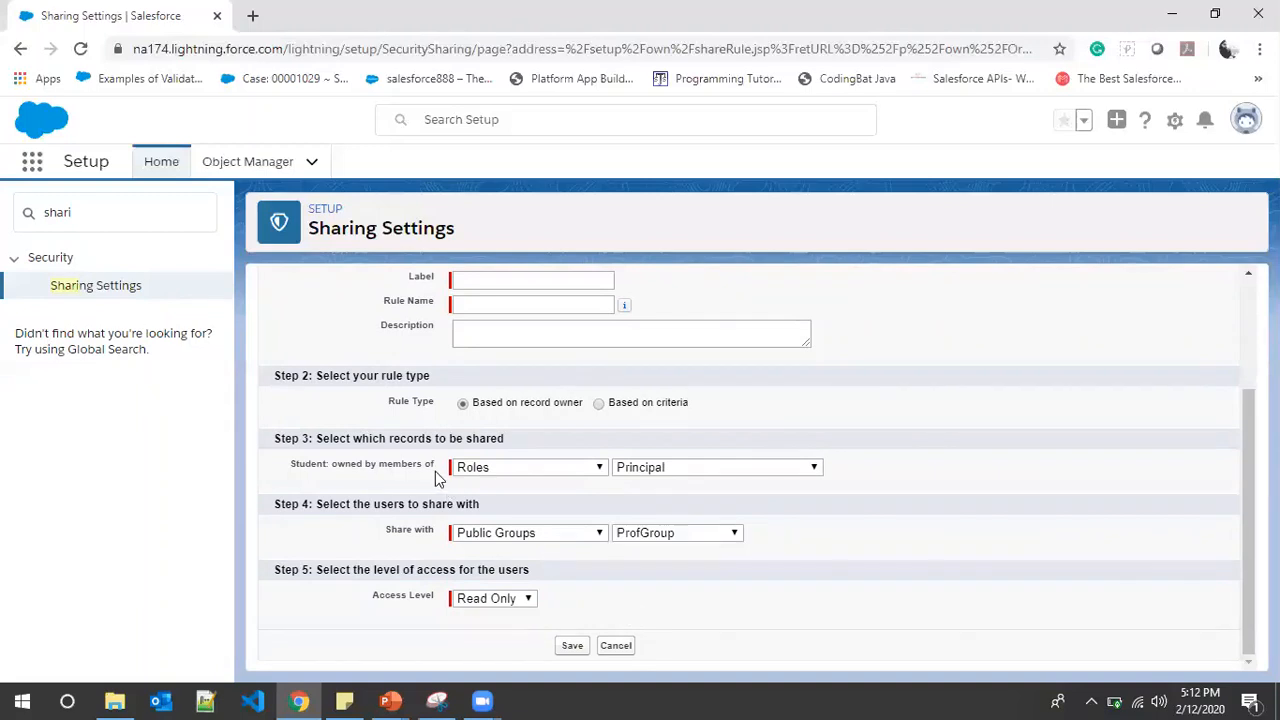
Confirm Public Groups as the recipient type, then return to the PowerPoint Queue slide
left_click(555, 536)
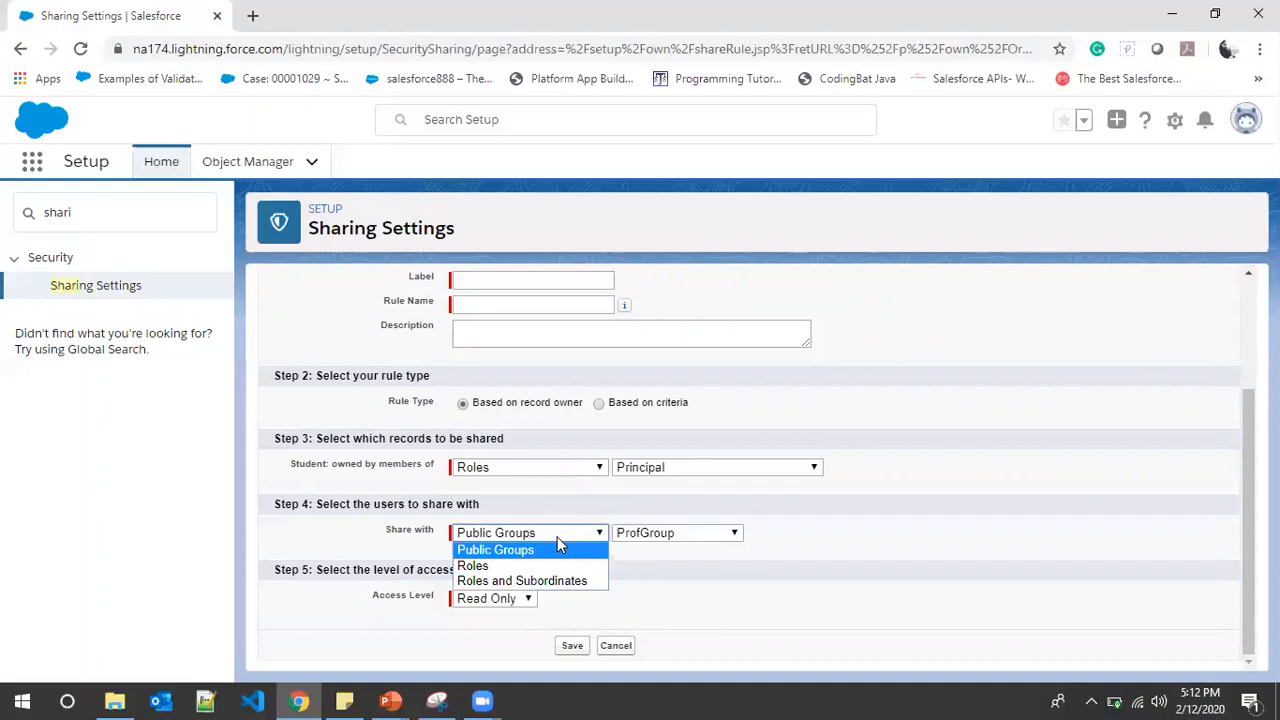
left_click(605, 526)
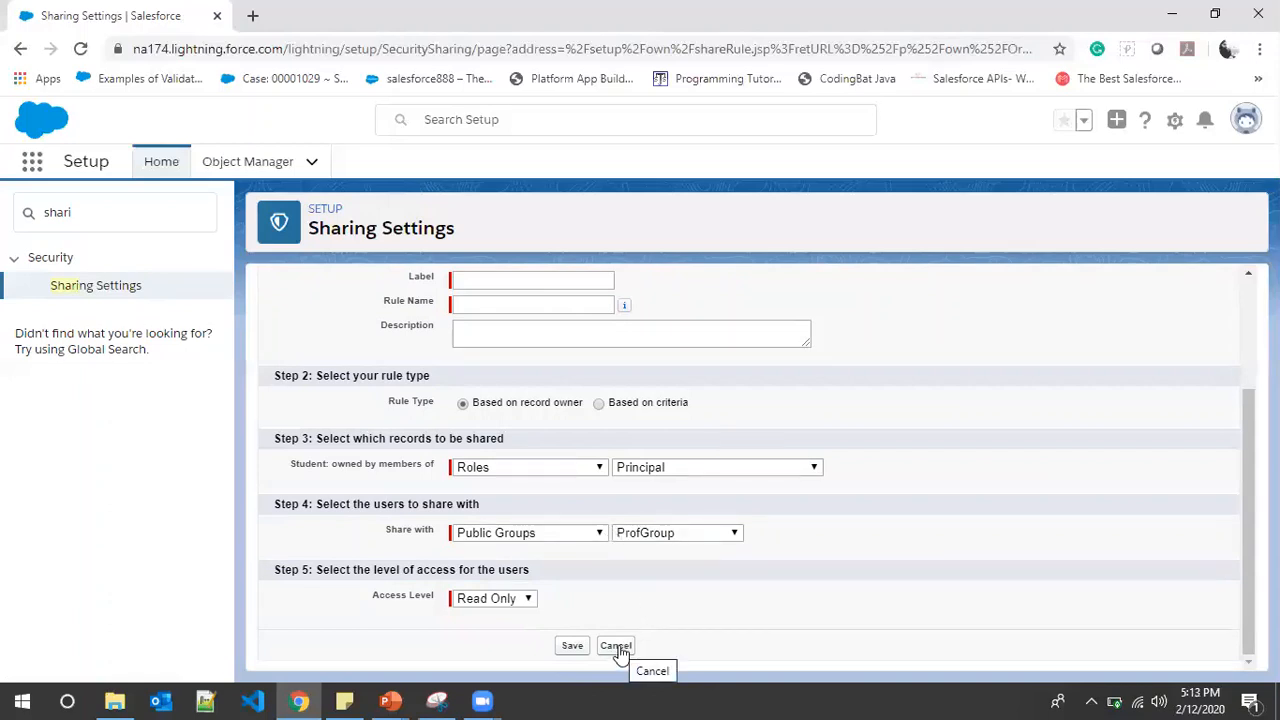
left_click(418, 700)
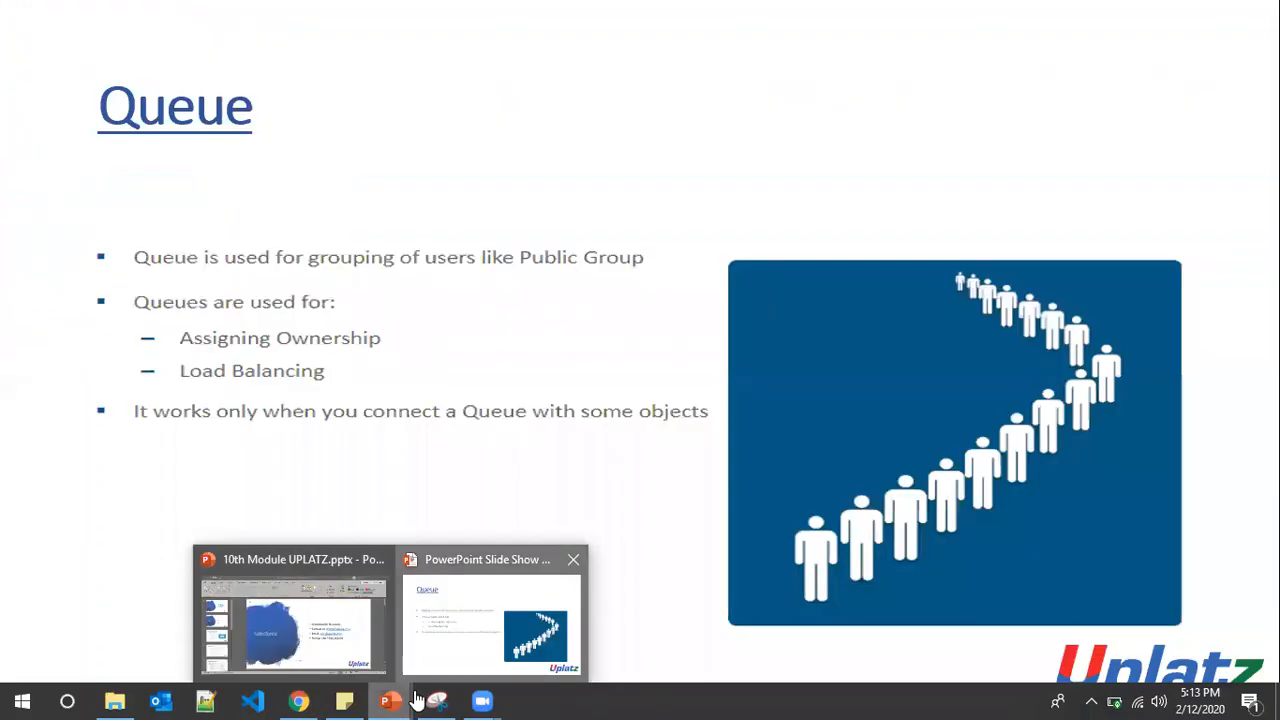